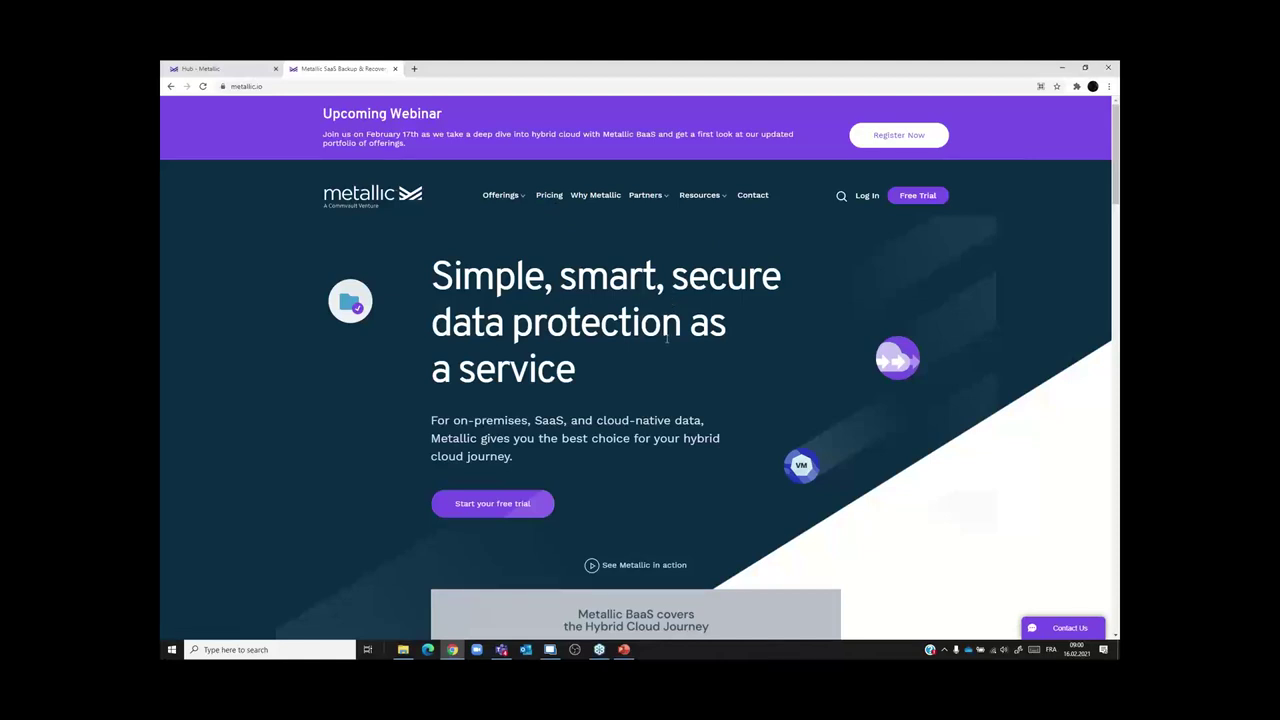
- Examine the per-user Office 365 pricing on the Metallic website's pricing page, and return to the home page
scroll(667, 339, "down", 2)
scroll(634, 290, "up", 2)
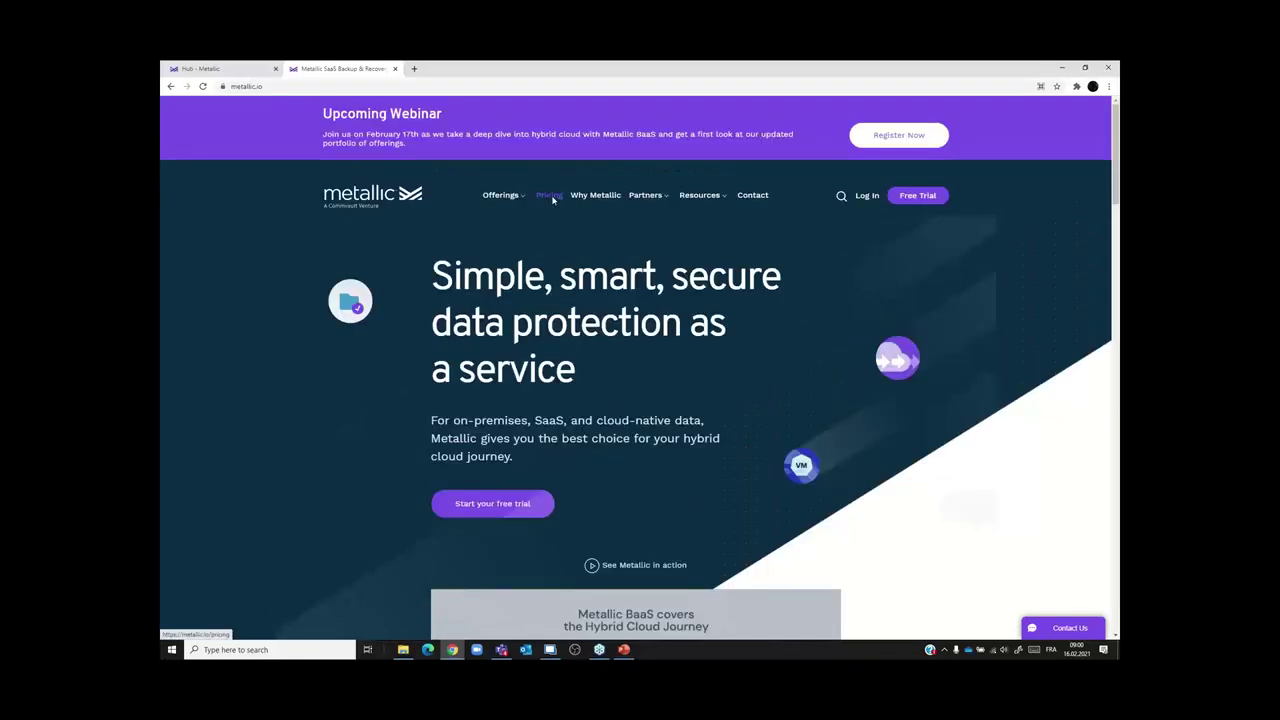
left_click(545, 196)
scroll(754, 390, "down", 4)
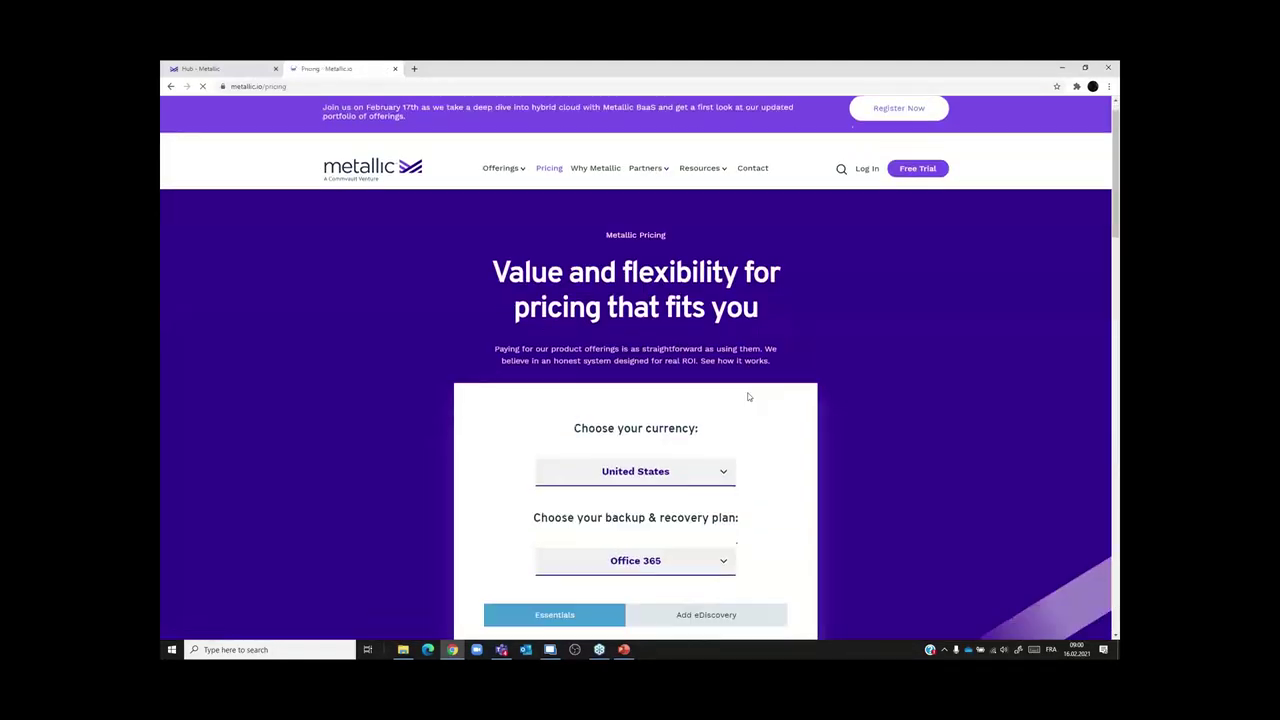
scroll(754, 390, "down", 2)
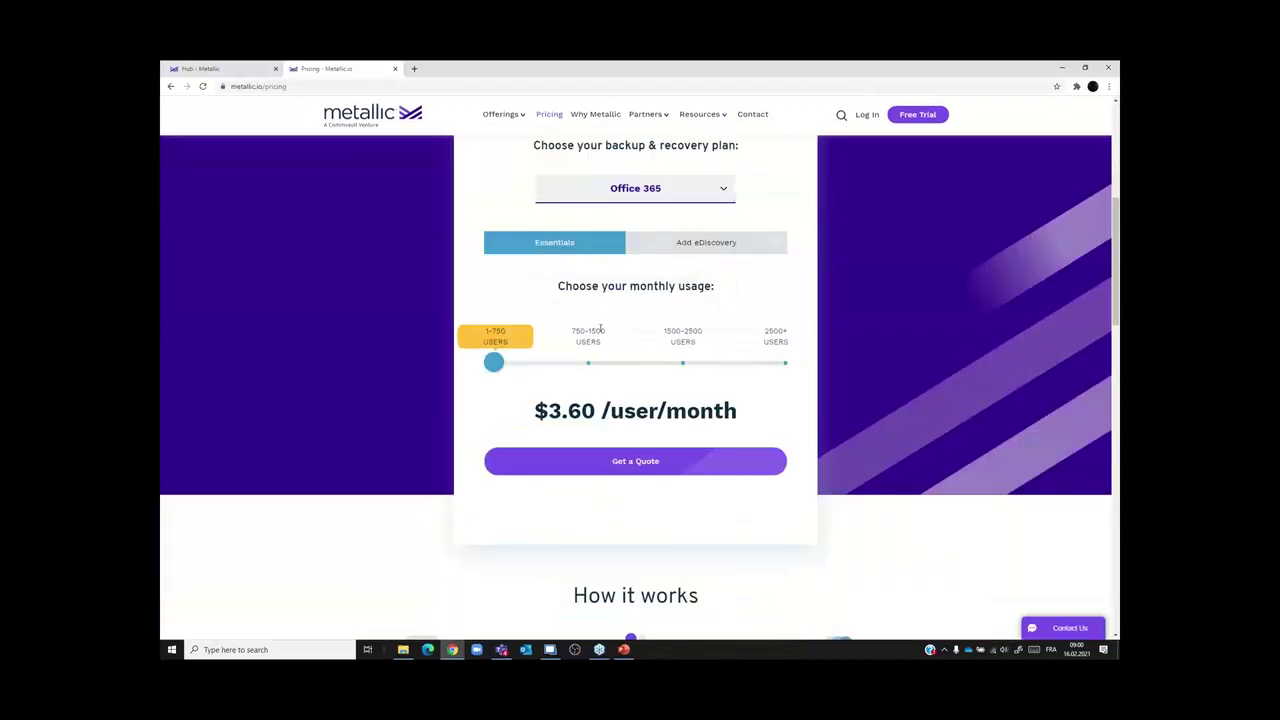
scroll(595, 325, "up", 2)
scroll(581, 311, "up", 2)
left_click(170, 88)
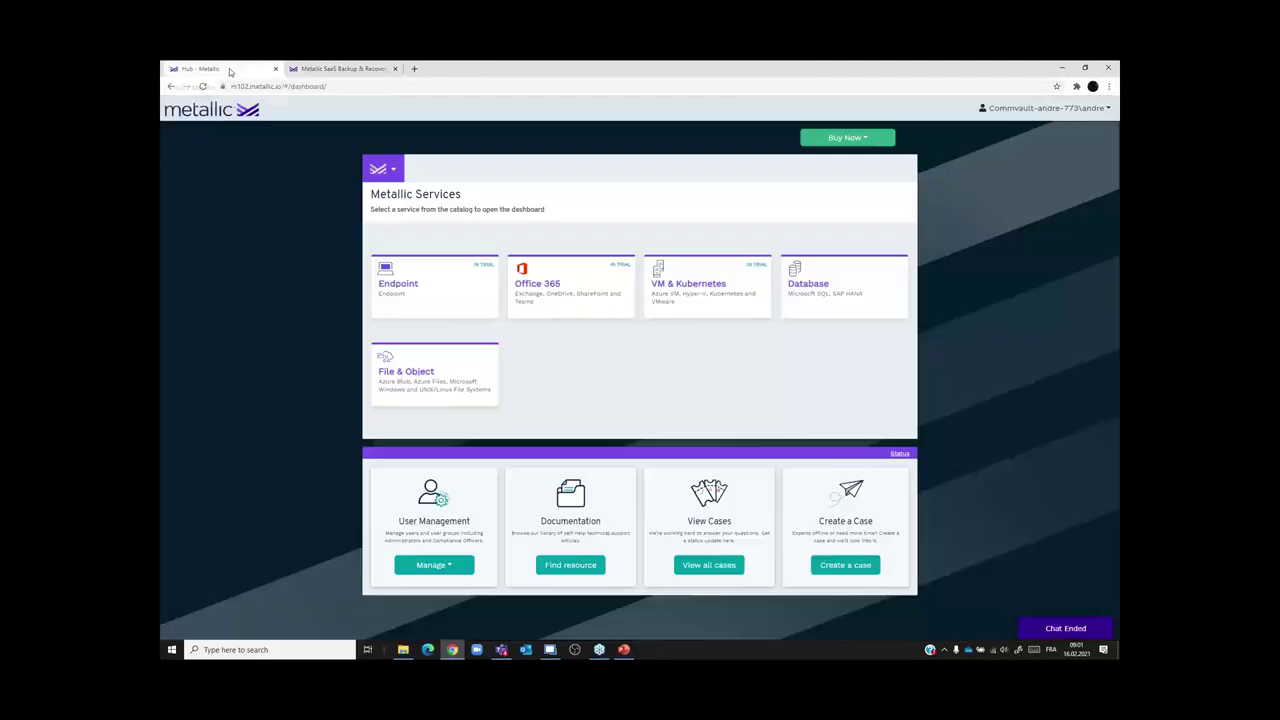
- Open the Office 365 dashboard from the Metallic hub's service list, dismiss the navigation tip, and check the other available services
left_click(230, 70)
left_click(396, 172)
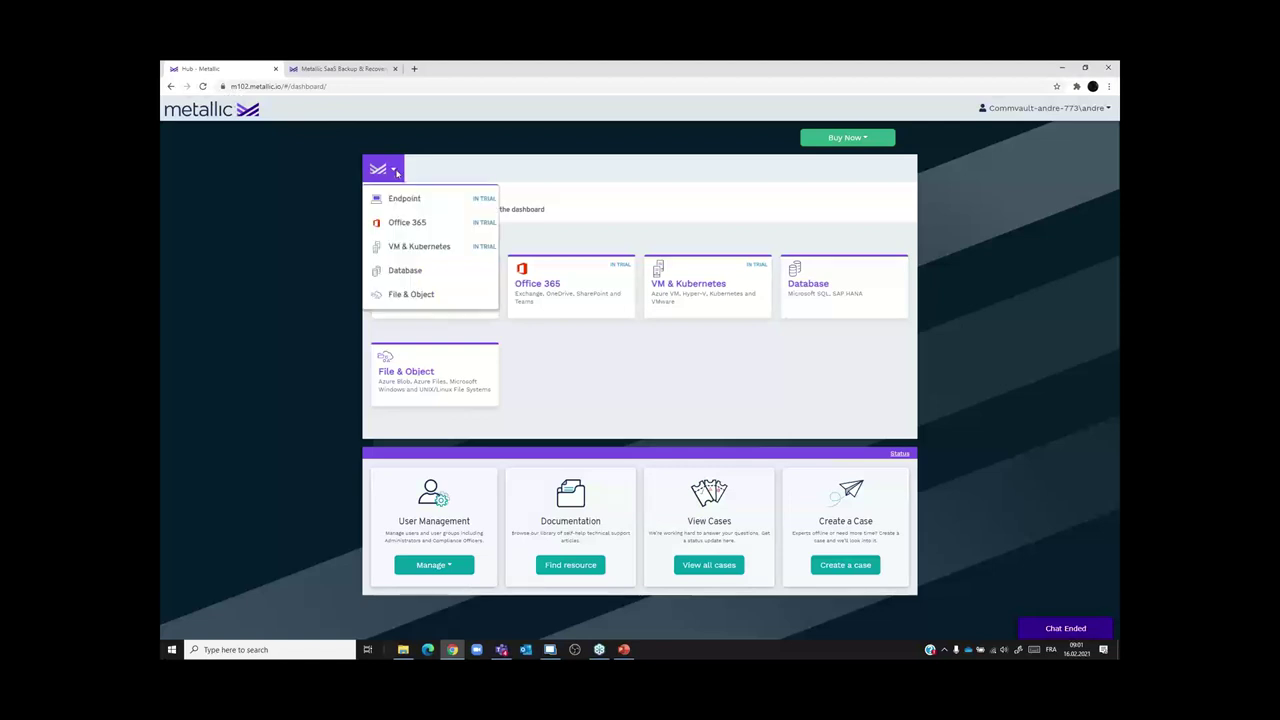
left_click(456, 224)
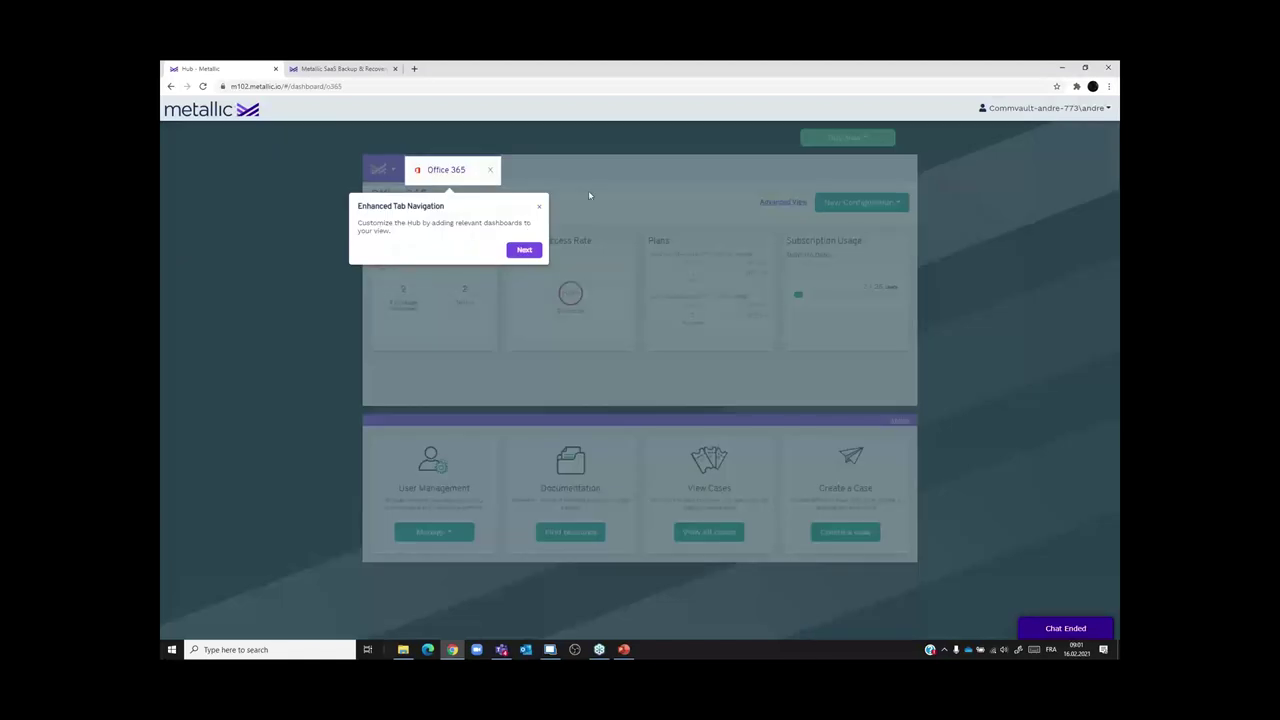
left_click(540, 210)
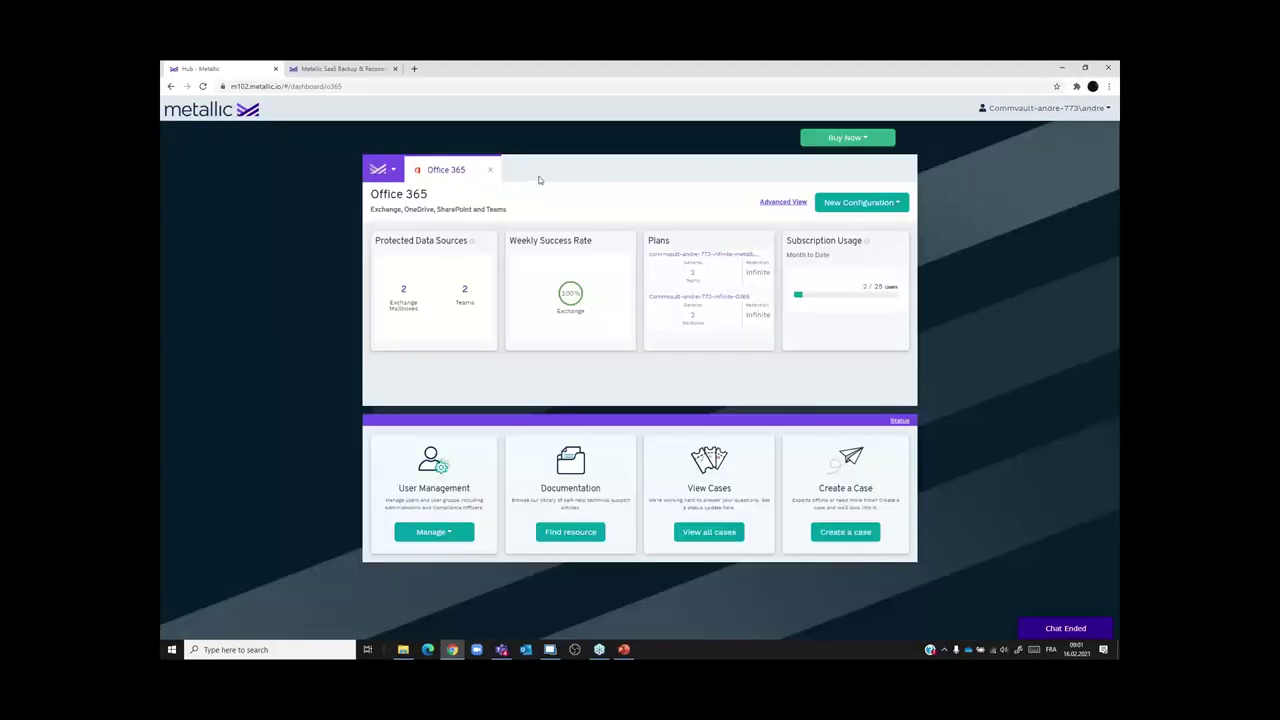
left_click(394, 172)
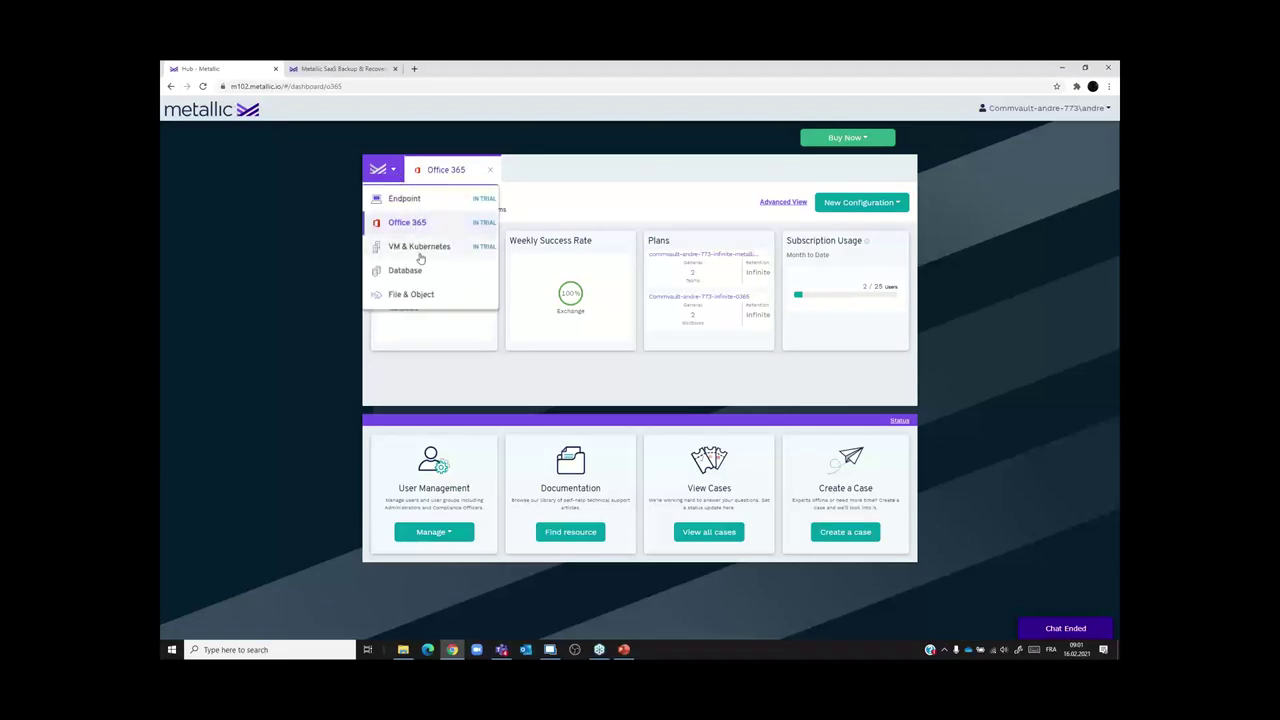
left_click(597, 213)
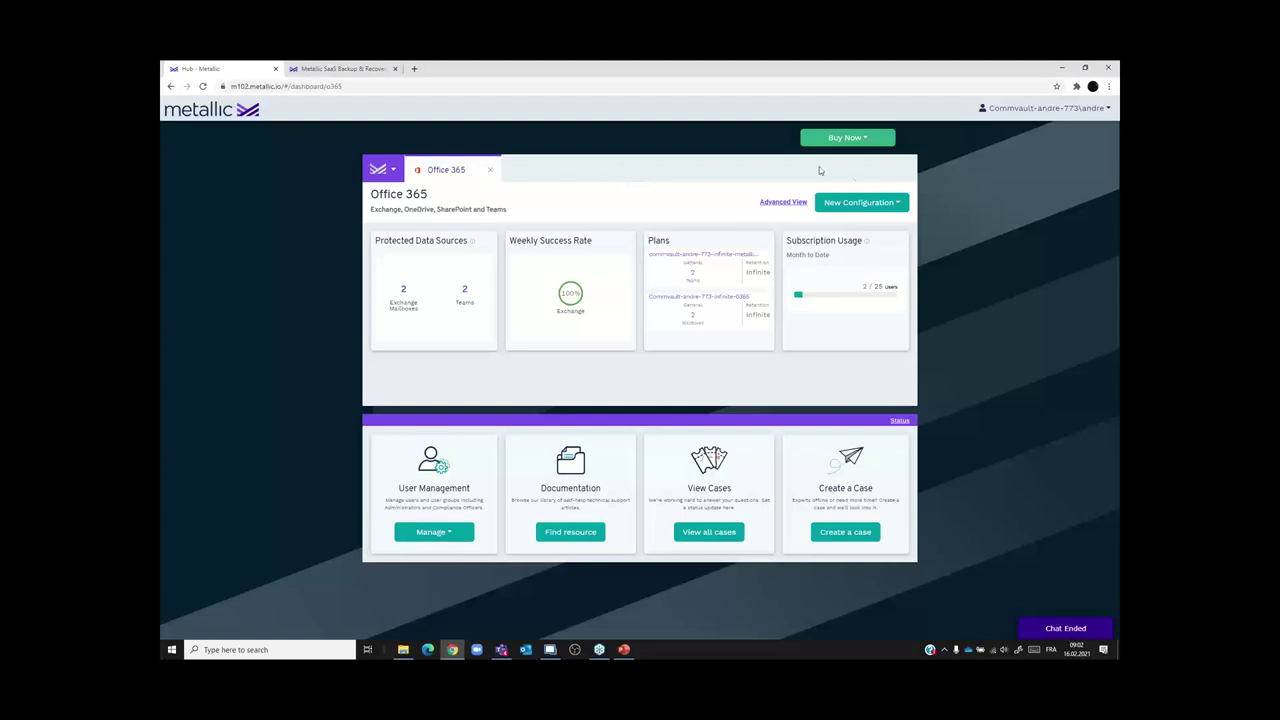
- Open the advanced view of the Office 365 service, keeping the Protect section expanded
left_click(776, 204)
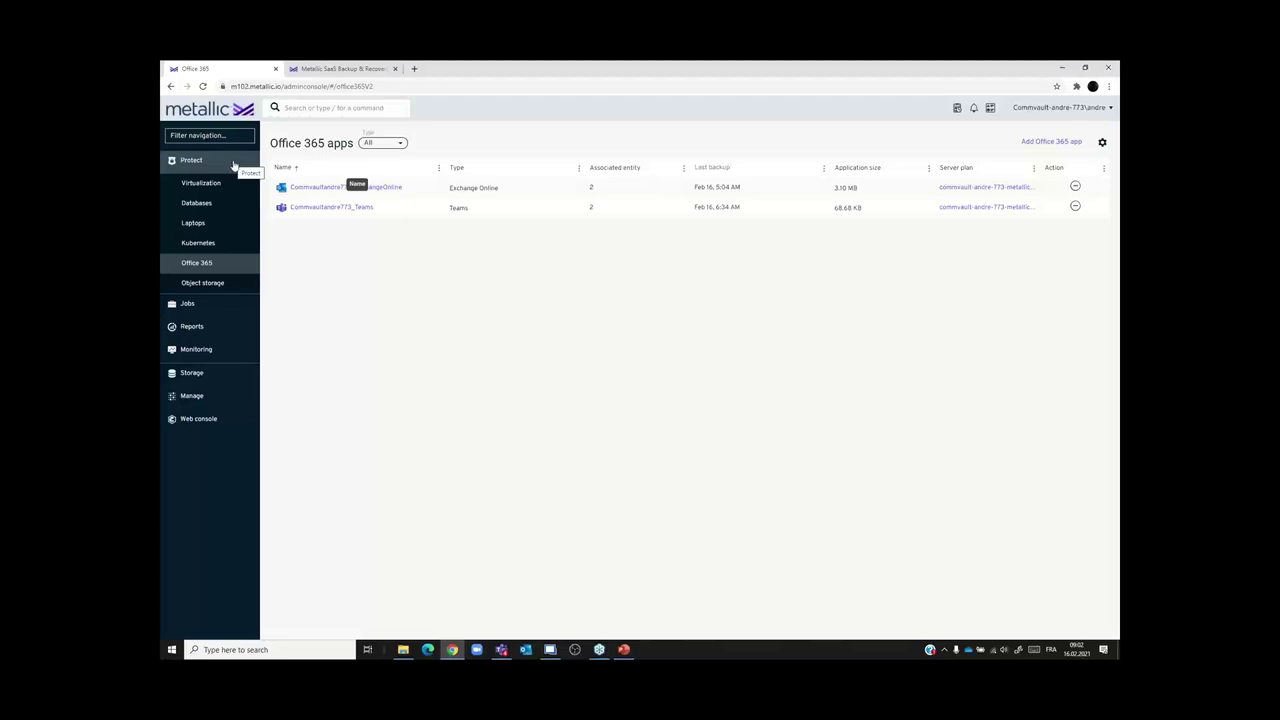
left_click(232, 165)
left_click(232, 166)
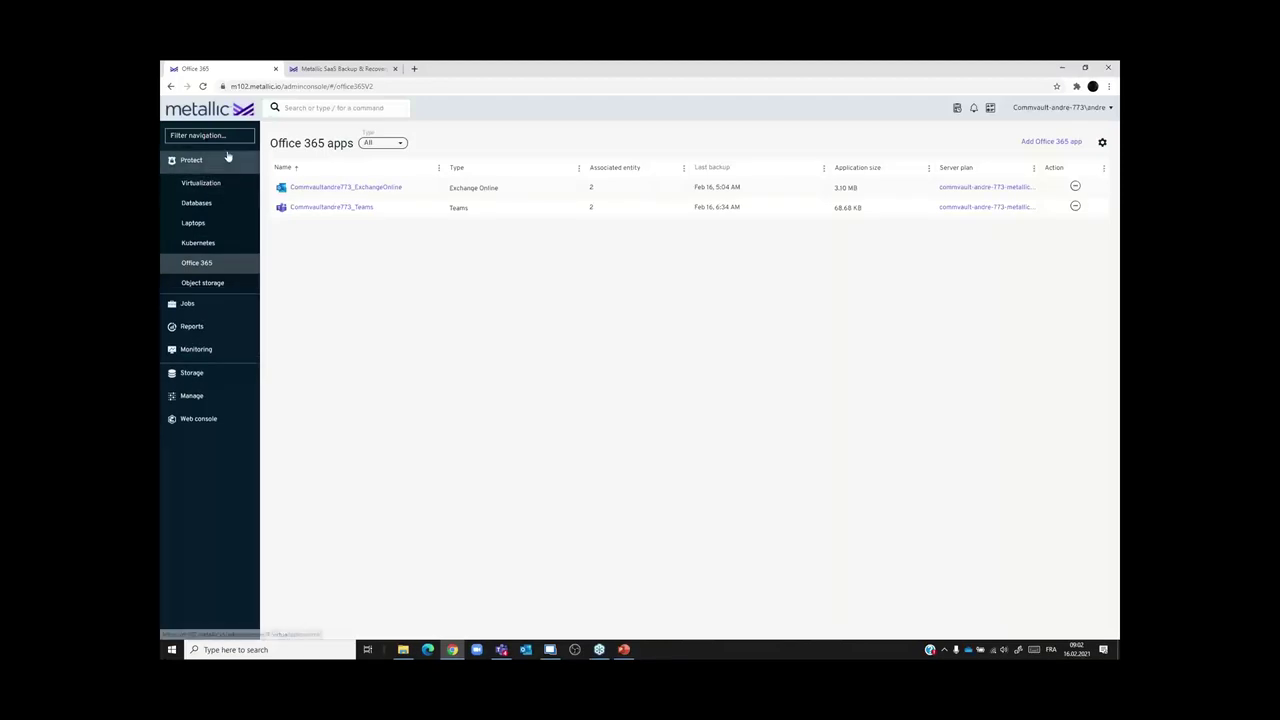
- Review the virtual machines and hypervisors, and examine the vendors offered for a new hypervisor without adding one
left_click(230, 186)
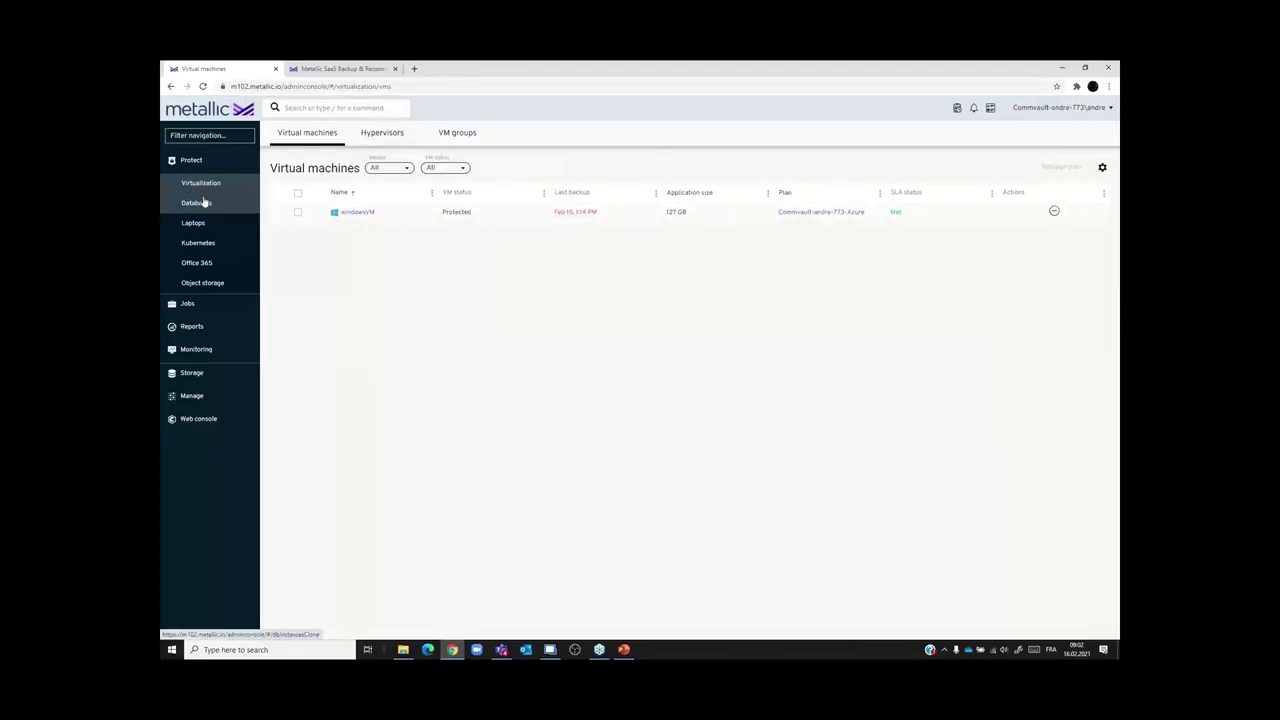
left_click(388, 136)
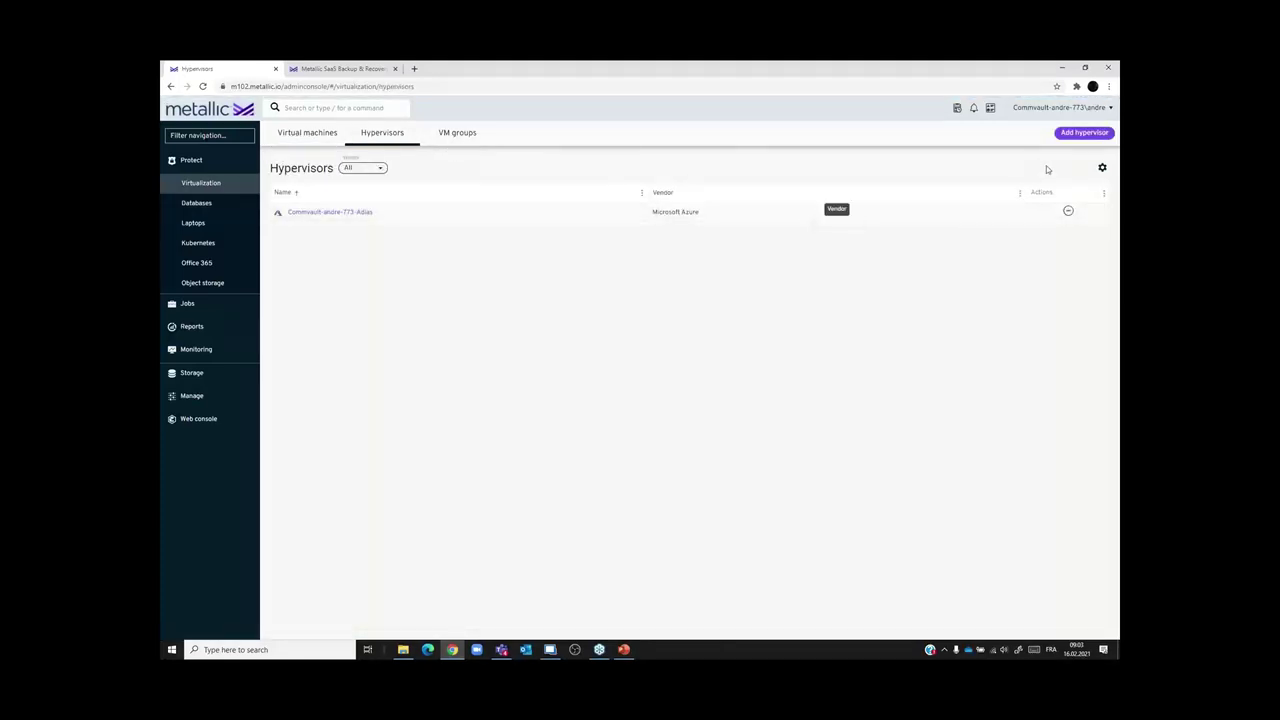
left_click(1082, 134)
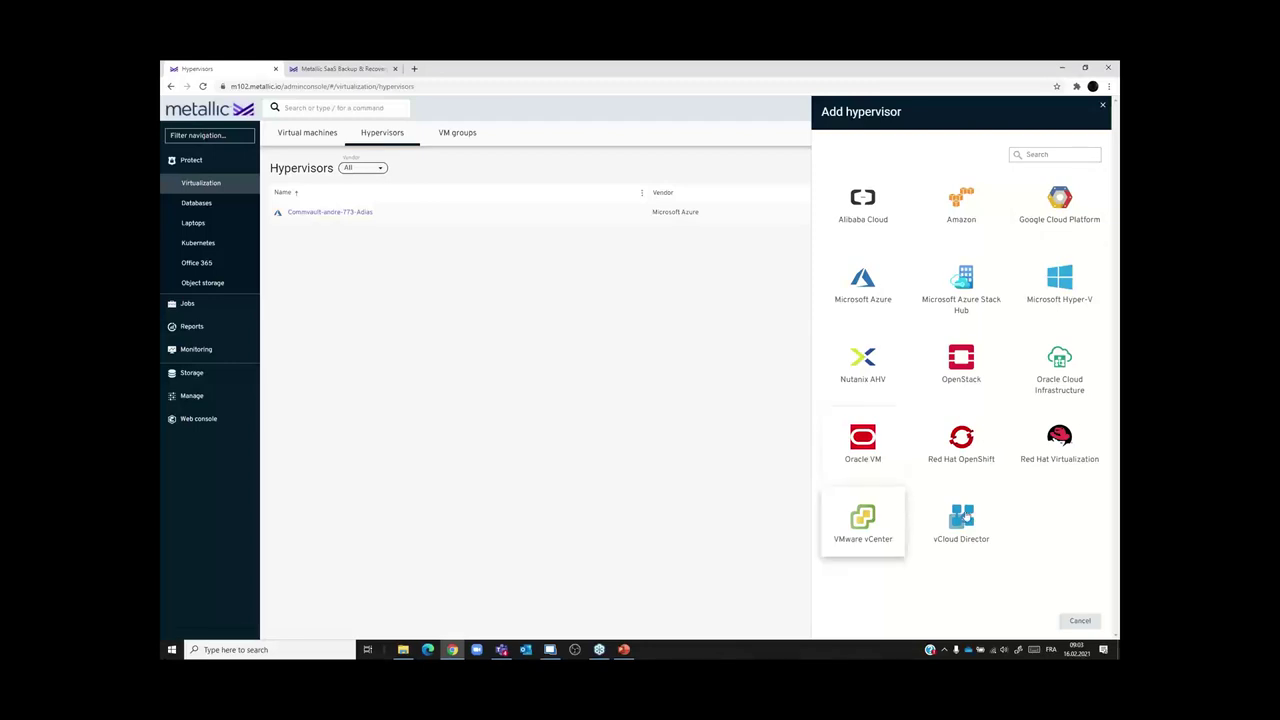
left_click(1103, 108)
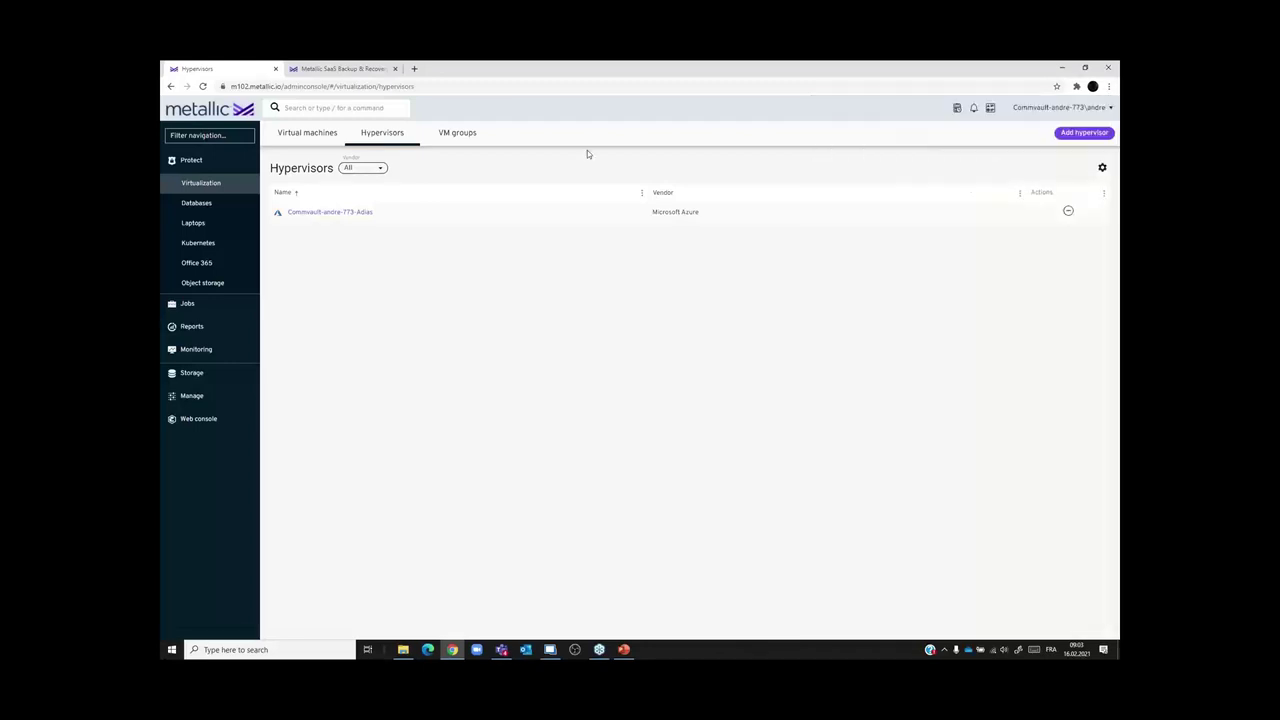
- Review the protection pages for databases, laptops and Kubernetes clusters
left_click(218, 206)
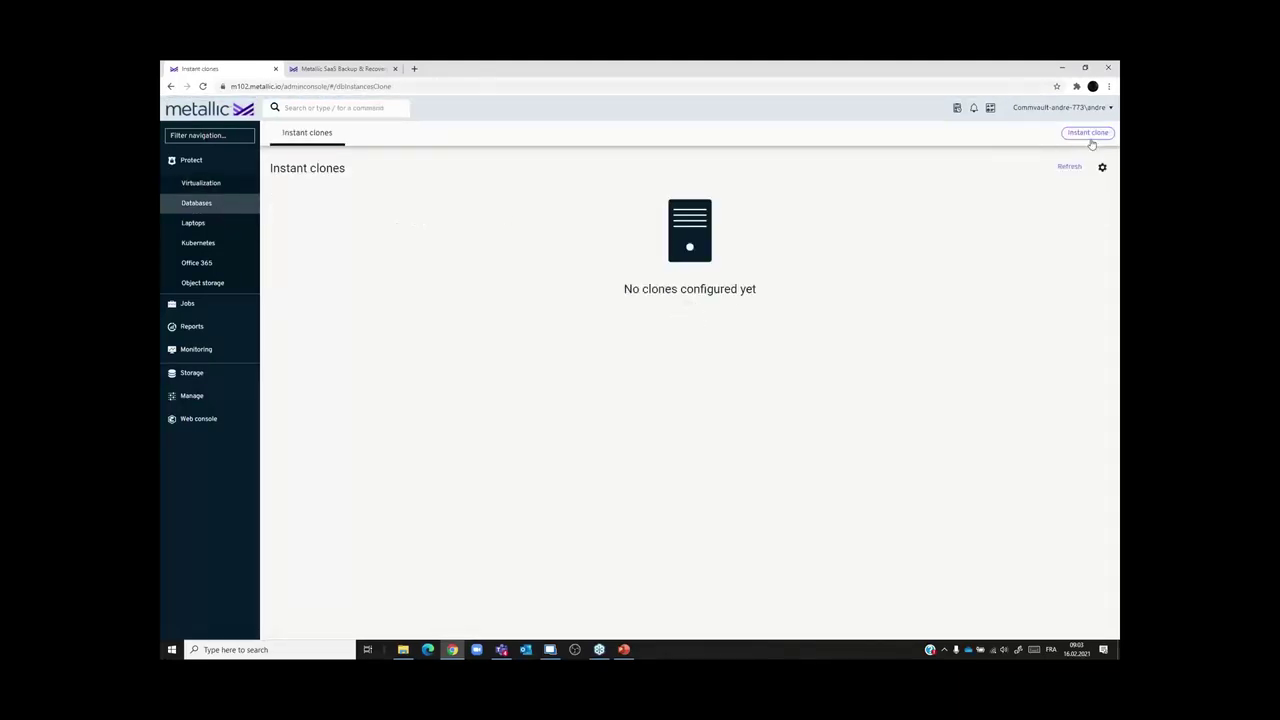
left_click(223, 231)
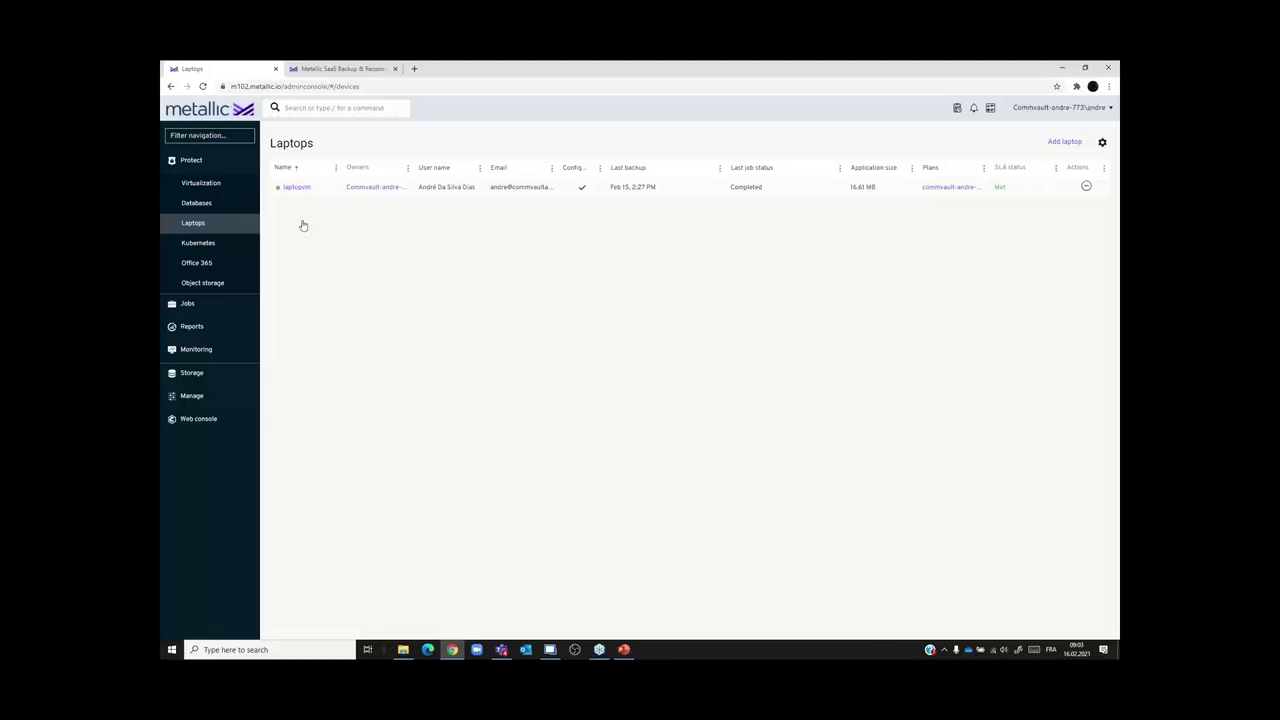
left_click(212, 245)
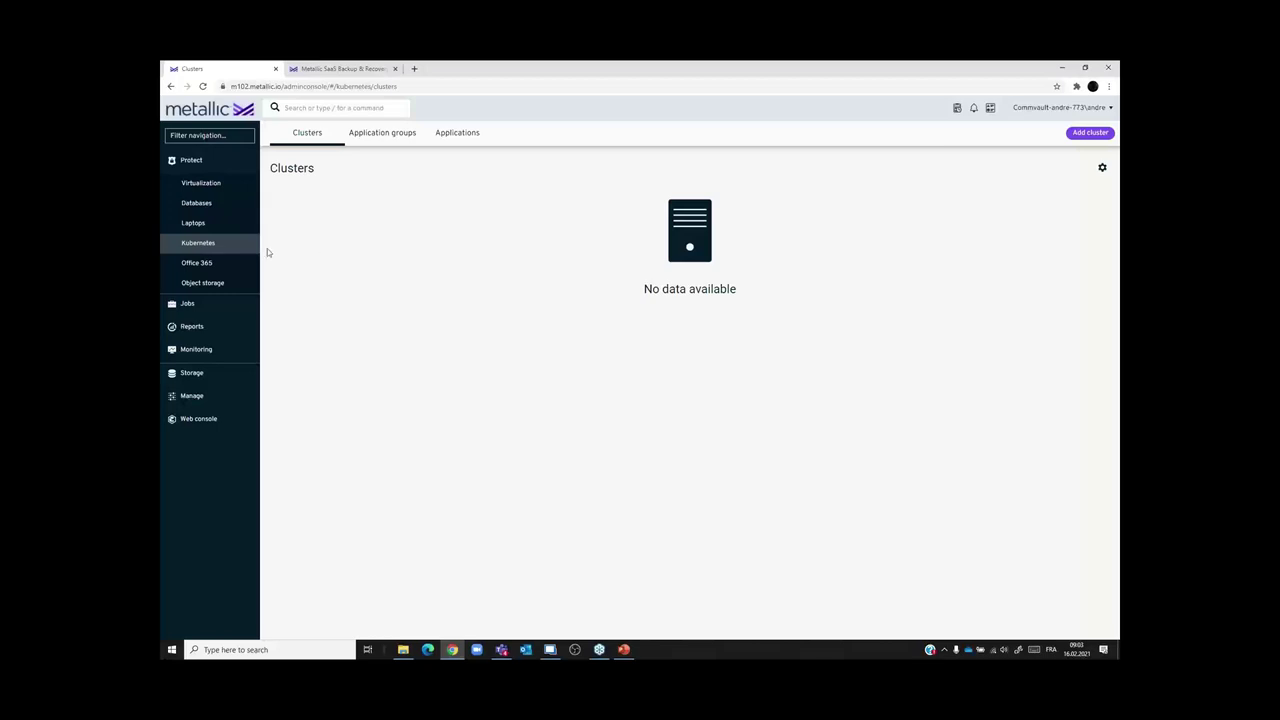
- Examine the app types offered for a new Office 365 app without adding one, and view the Object storage page
left_click(242, 268)
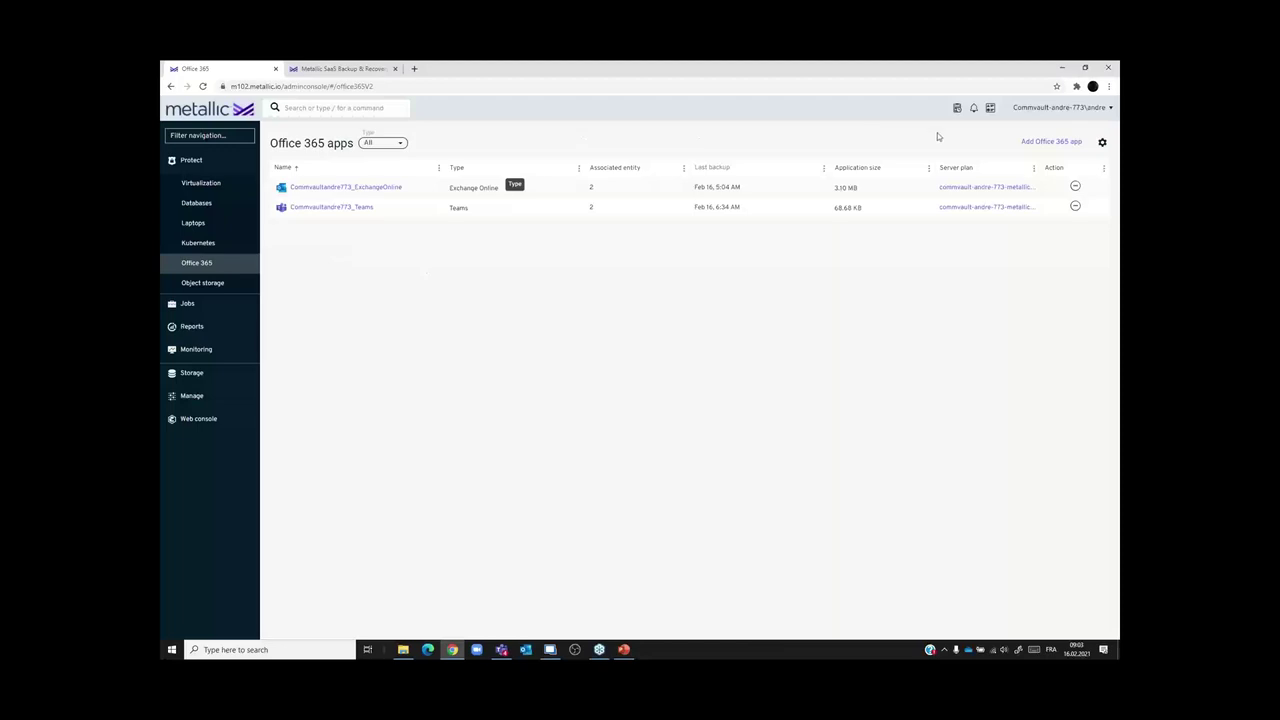
left_click(1043, 142)
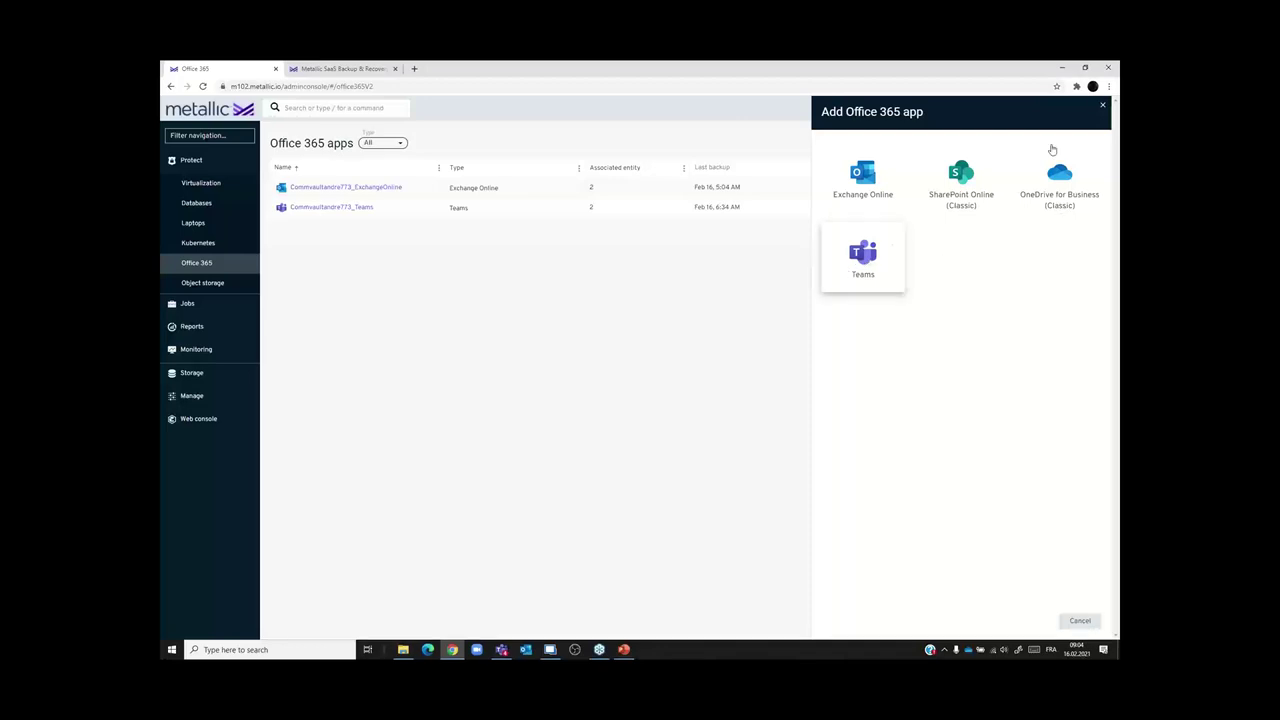
left_click(1103, 107)
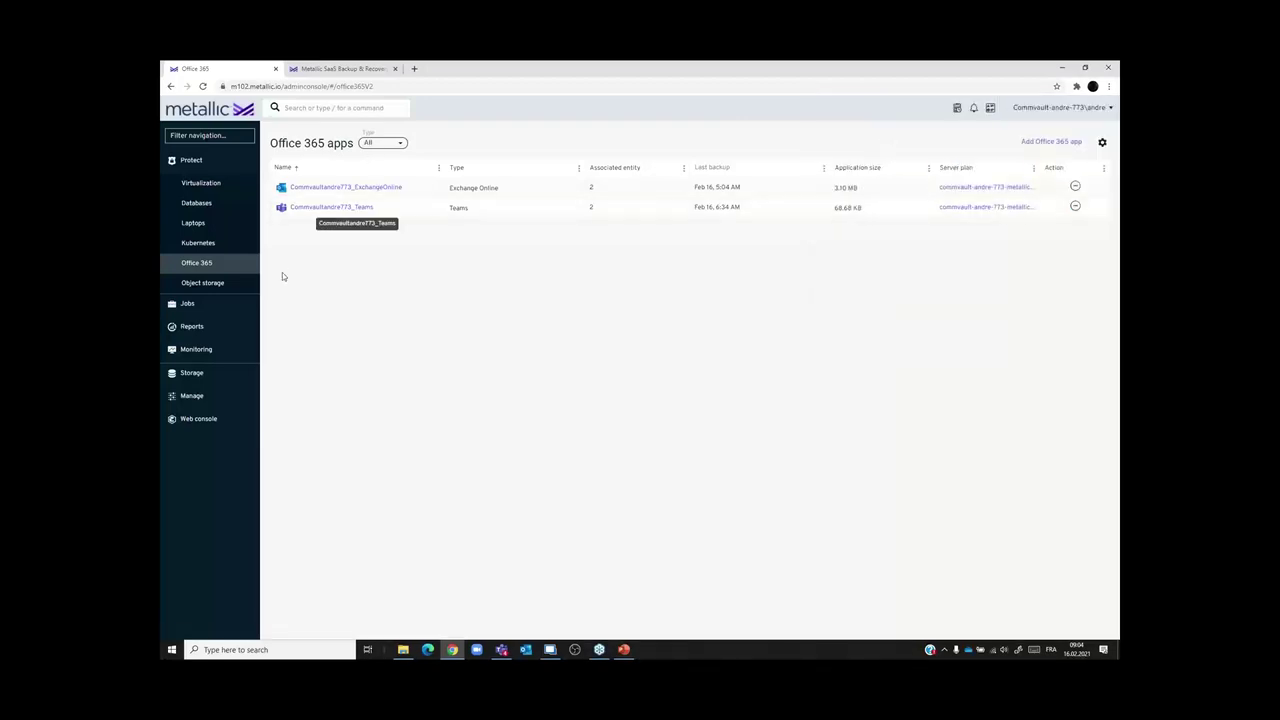
left_click(230, 288)
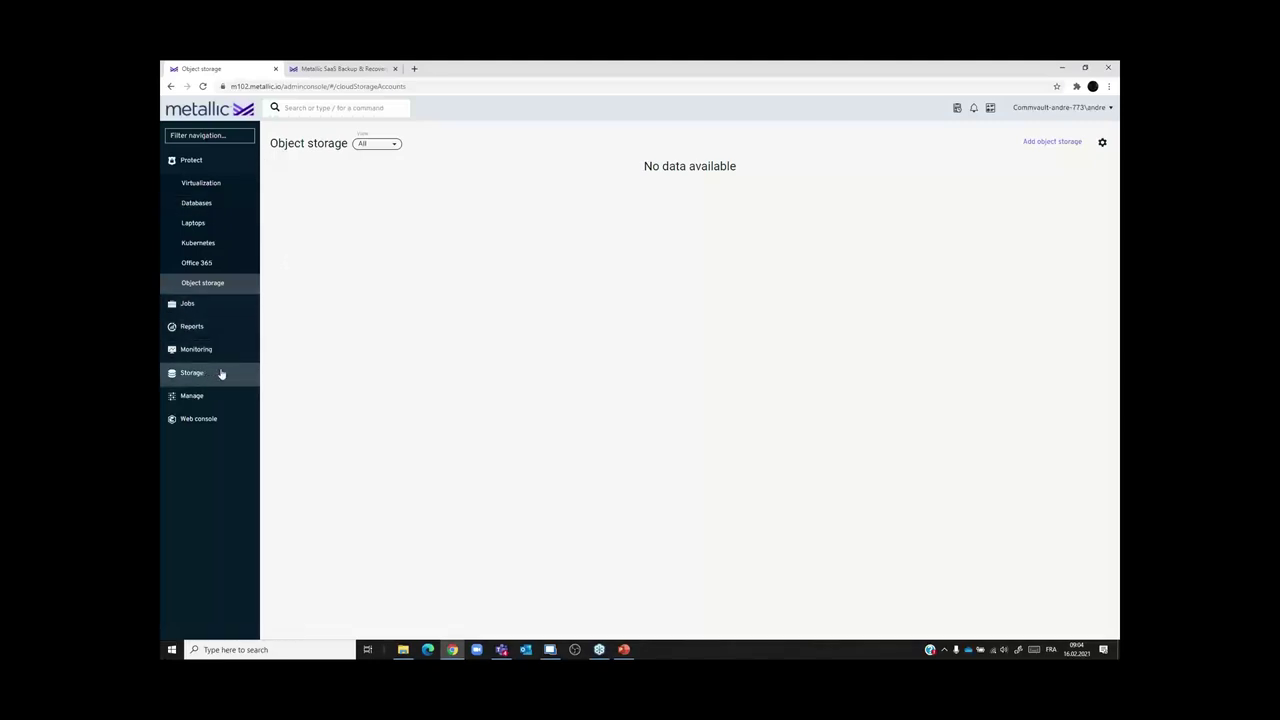
- Collapse the Protect section and view the active jobs and the job history
left_click(196, 162)
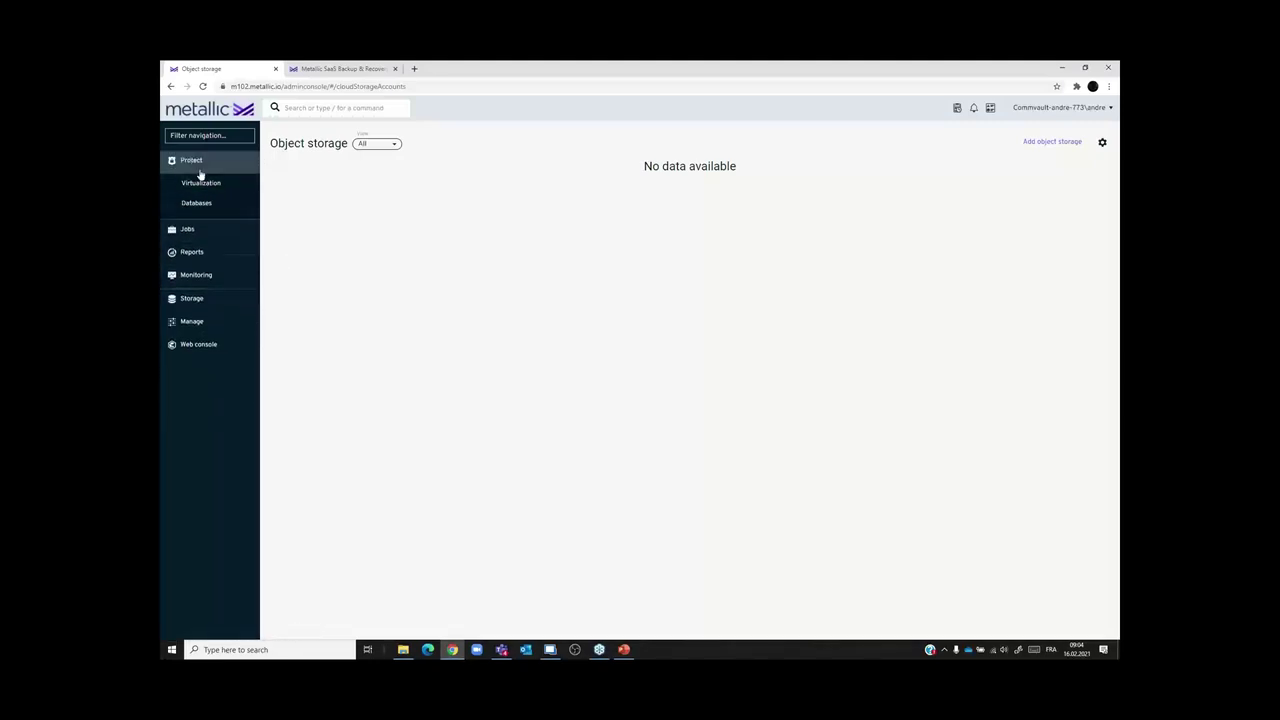
left_click(211, 193)
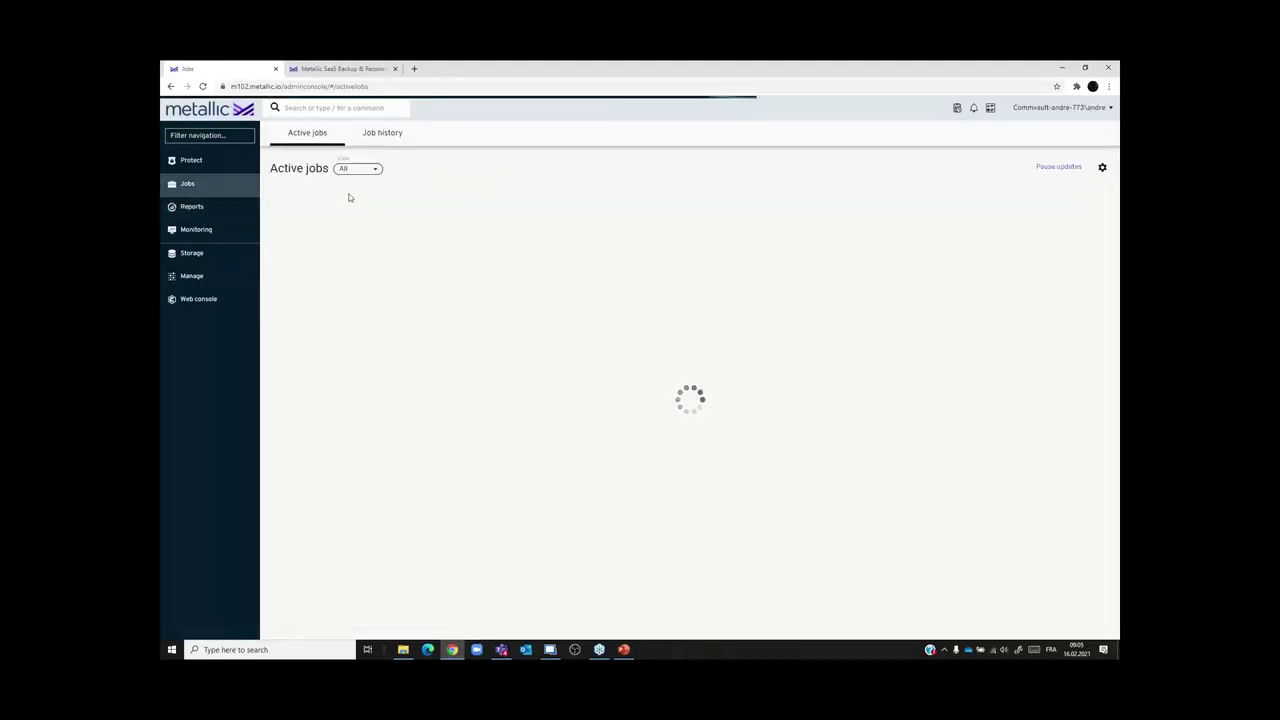
left_click(385, 135)
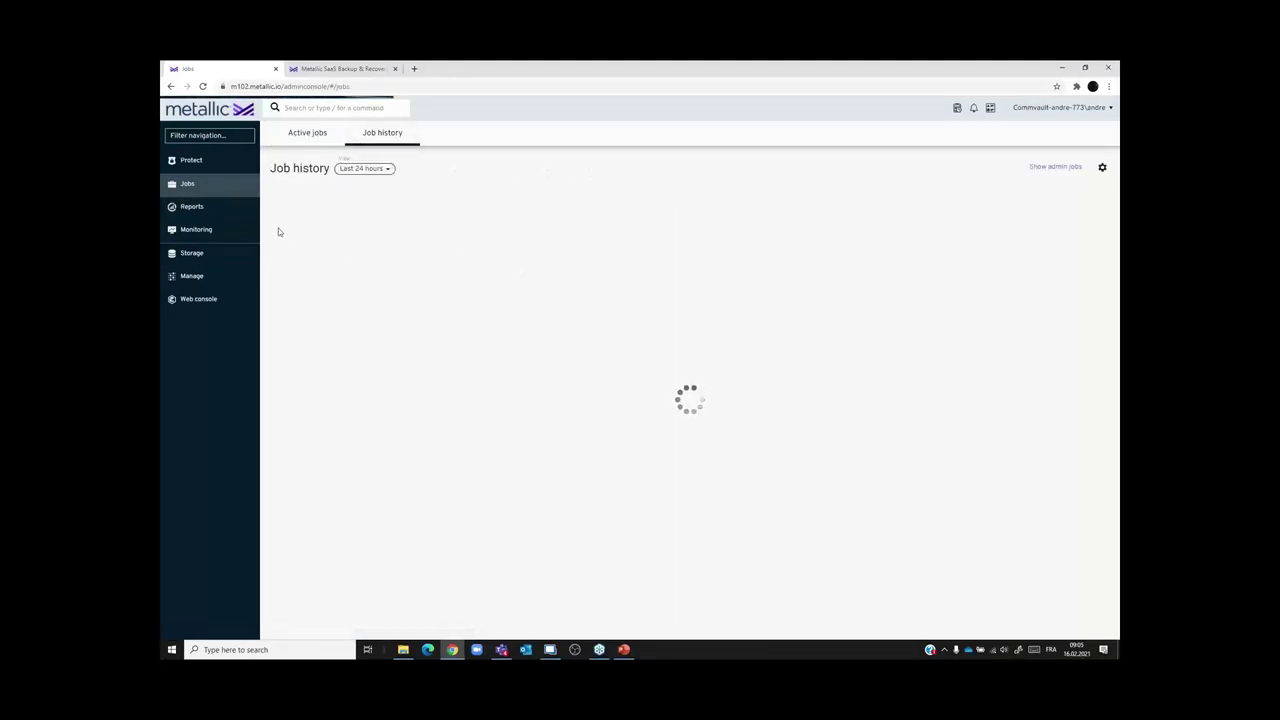
- Open the Audit trail report and look through the logged user operations
left_click(215, 215)
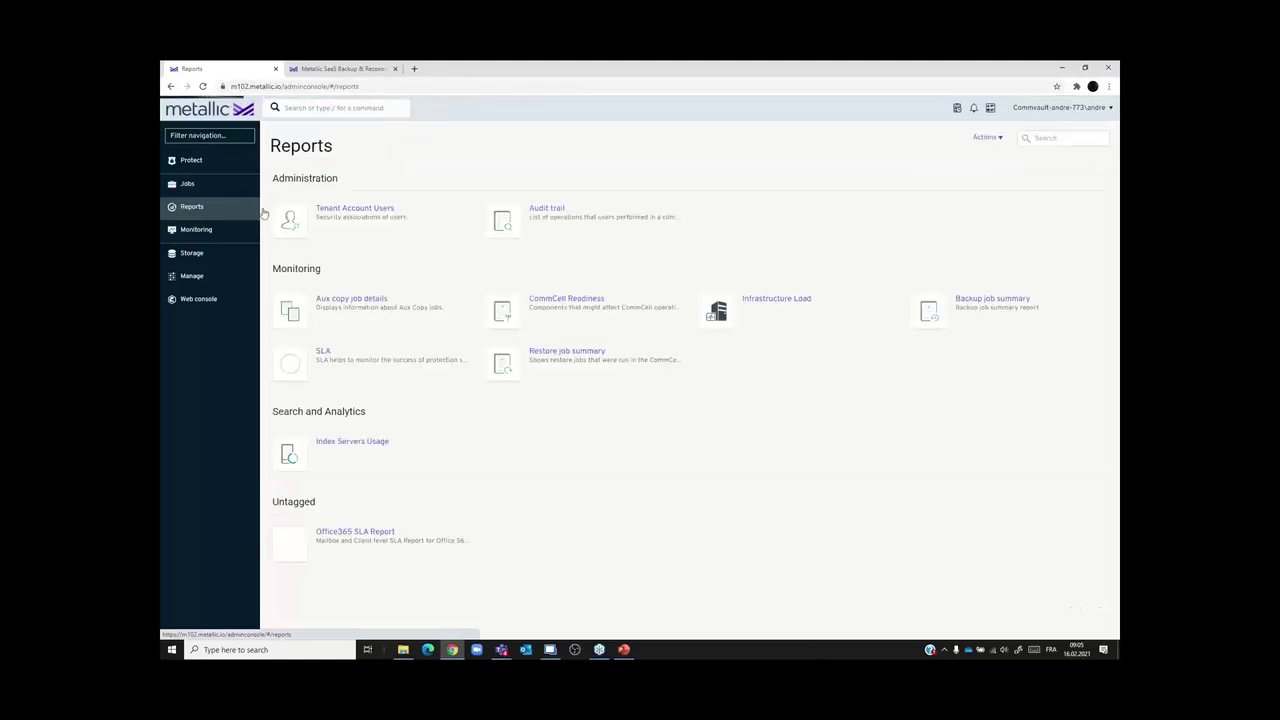
left_click(540, 209)
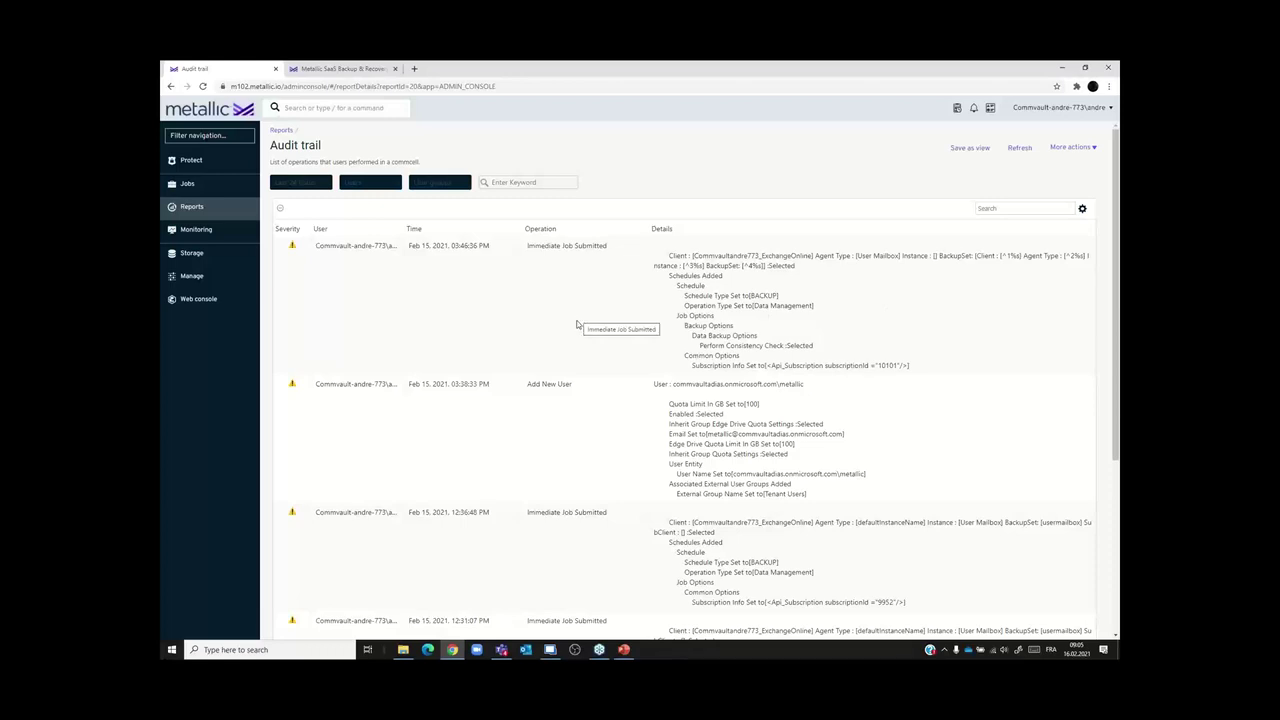
scroll(577, 323, "down", 4)
scroll(534, 311, "up", 4)
- Expand the Storage and Manage sections, and review the servers and the backup plans
left_click(196, 255)
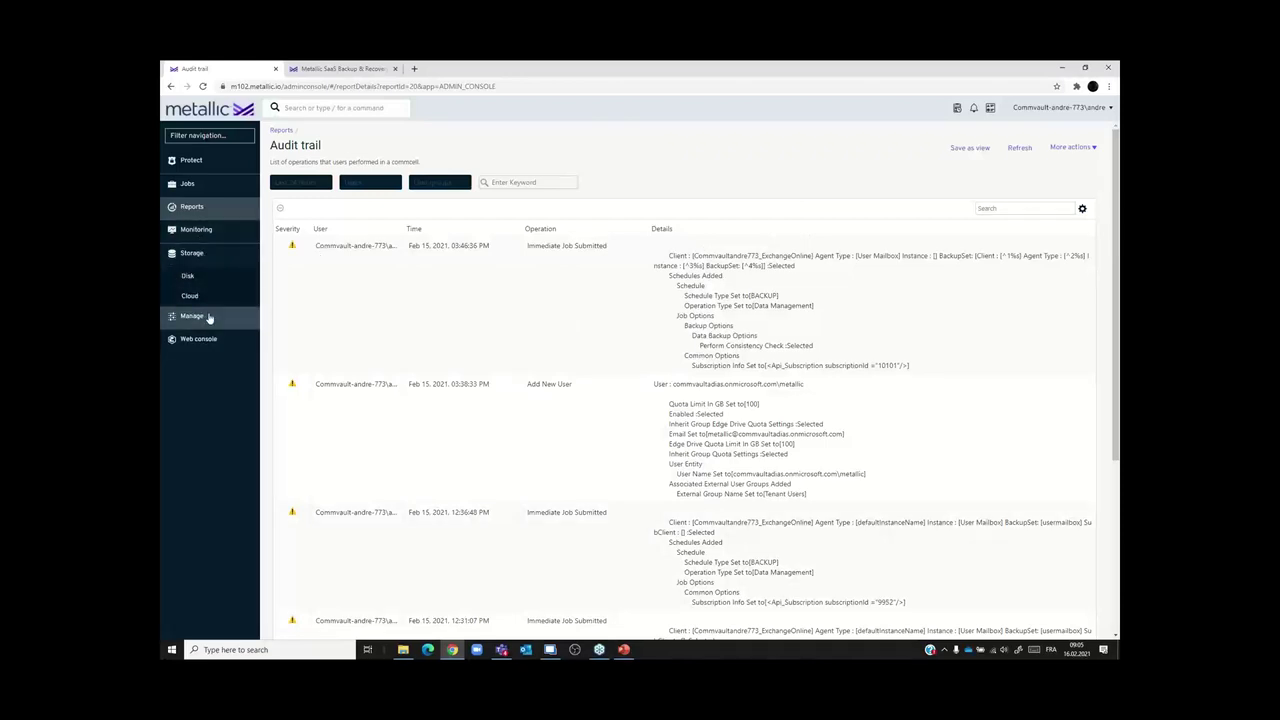
left_click(209, 317)
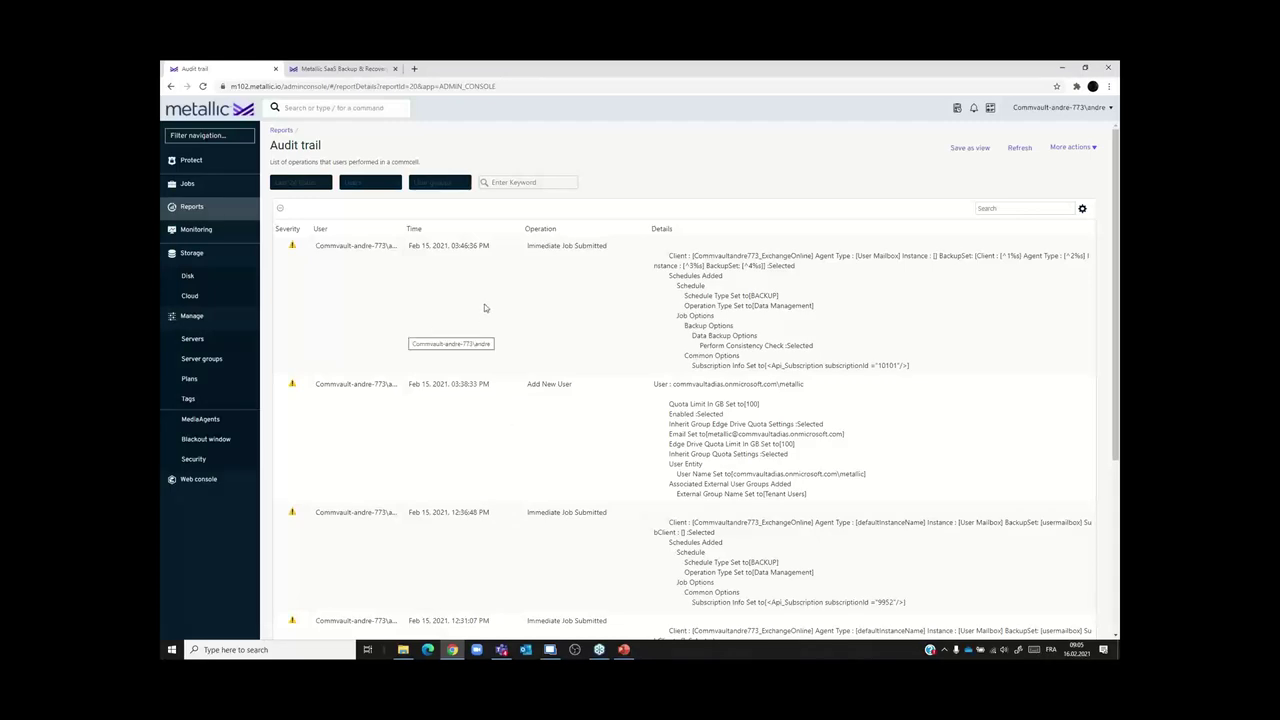
left_click(217, 340)
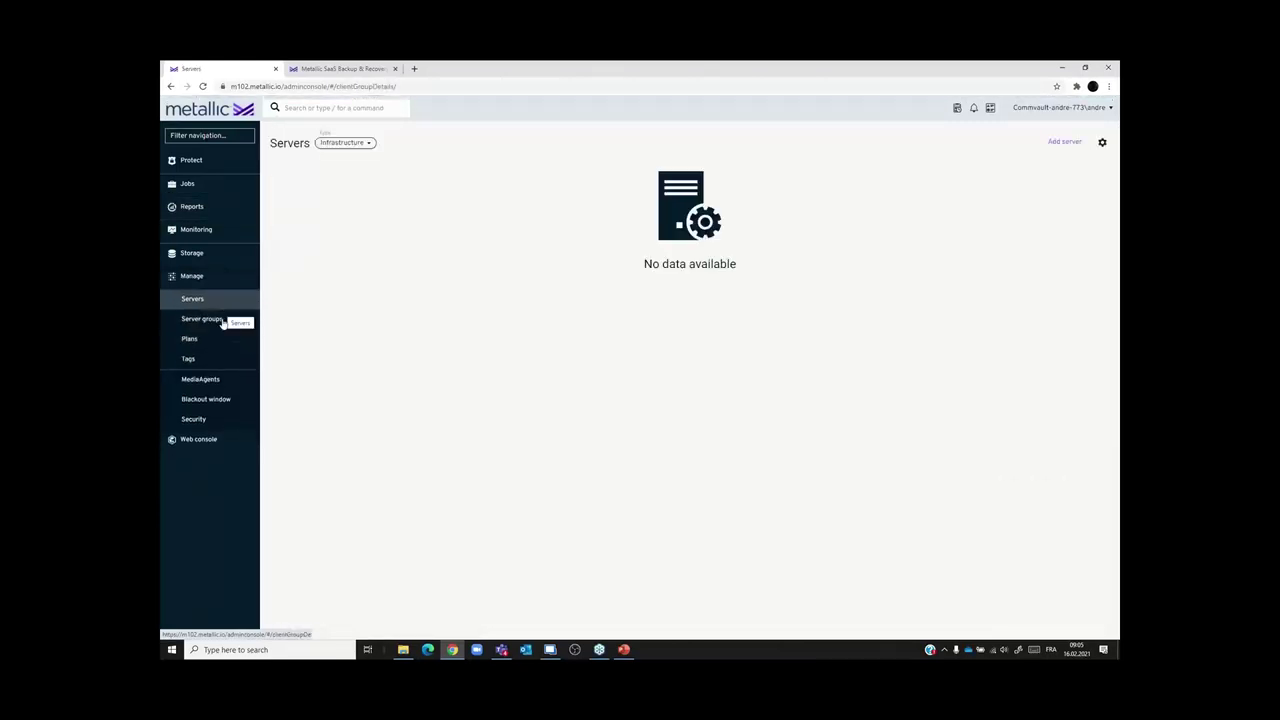
left_click(210, 342)
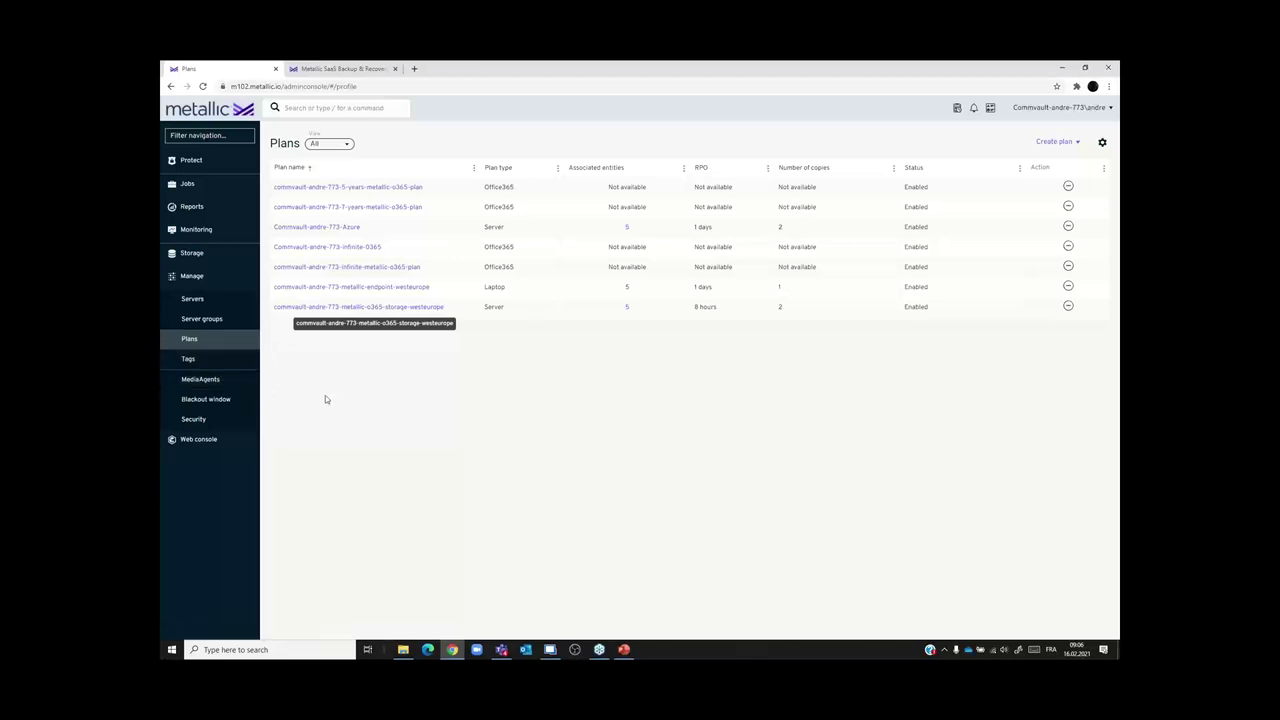
- Open the identity servers under Security and examine the add-domain options, including directory types and AD access via client, without saving
left_click(205, 421)
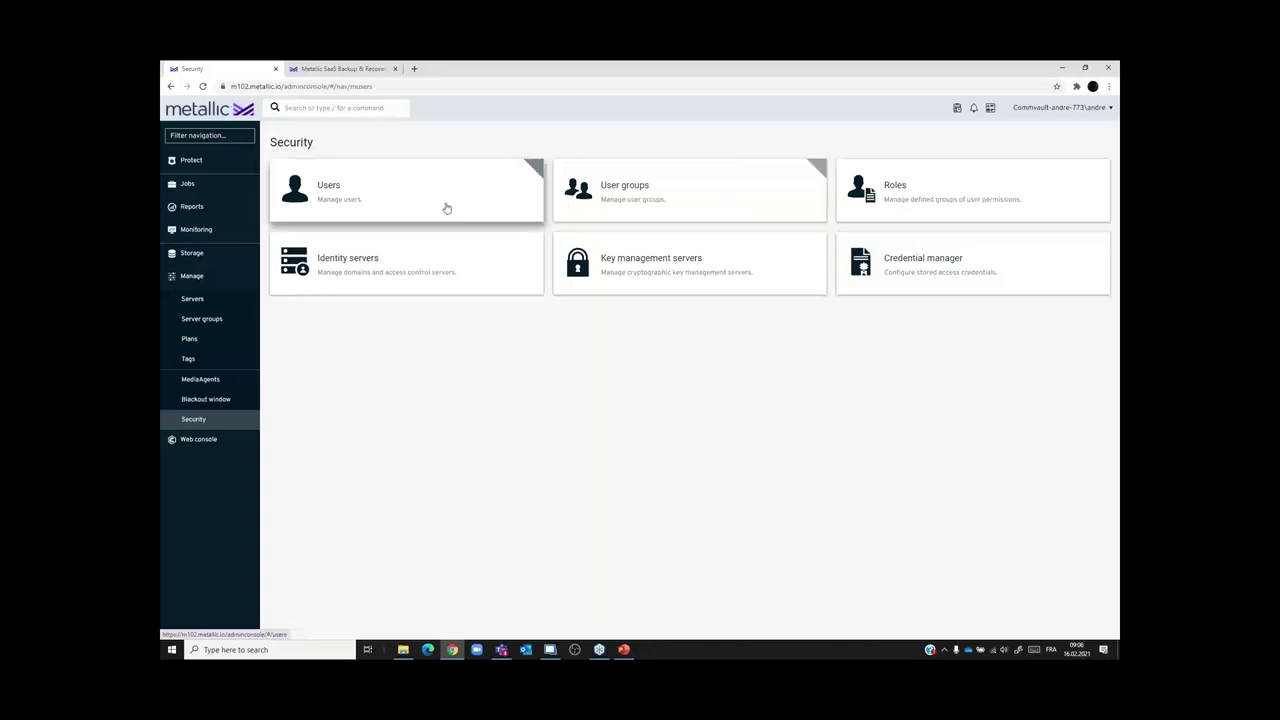
left_click(405, 279)
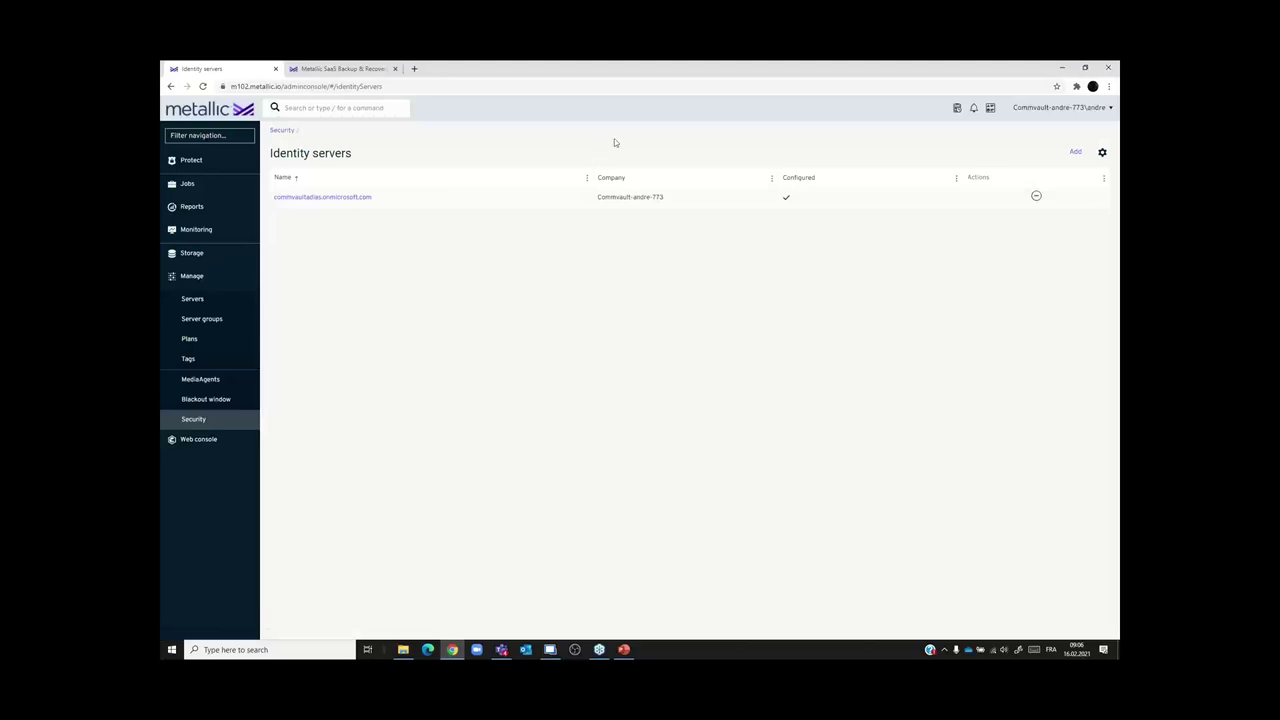
left_click(1075, 152)
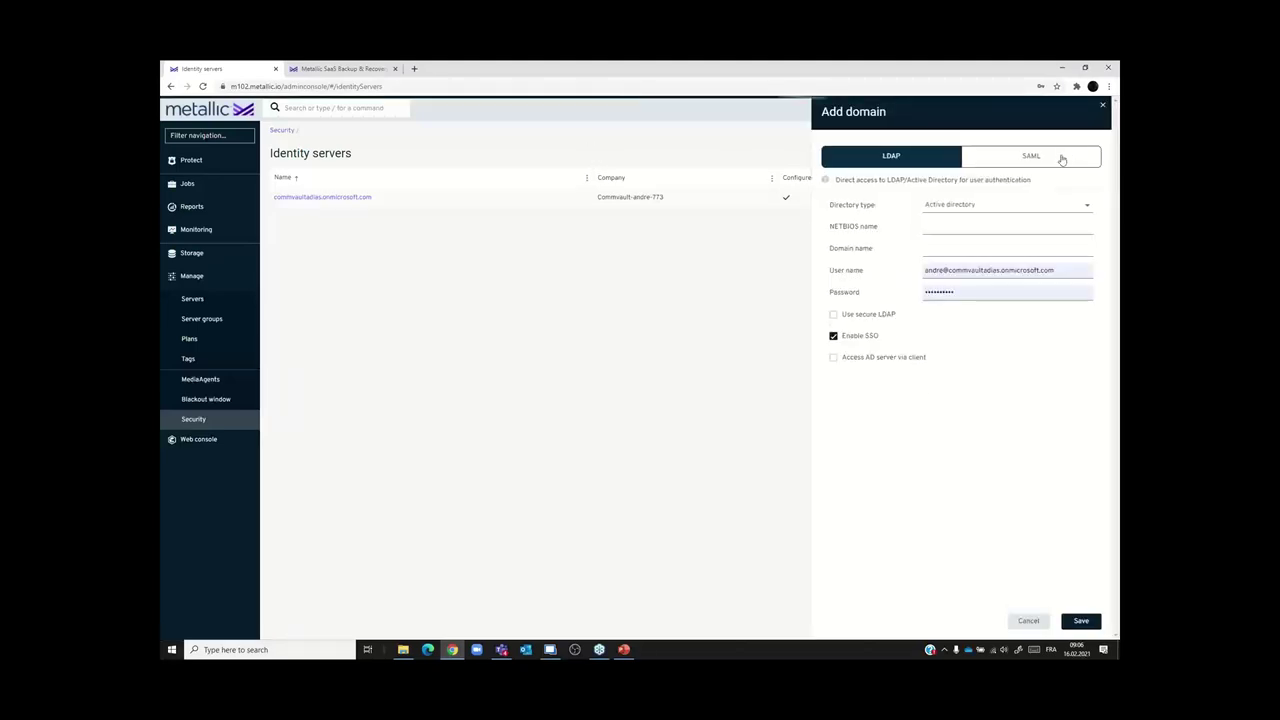
left_click(941, 201)
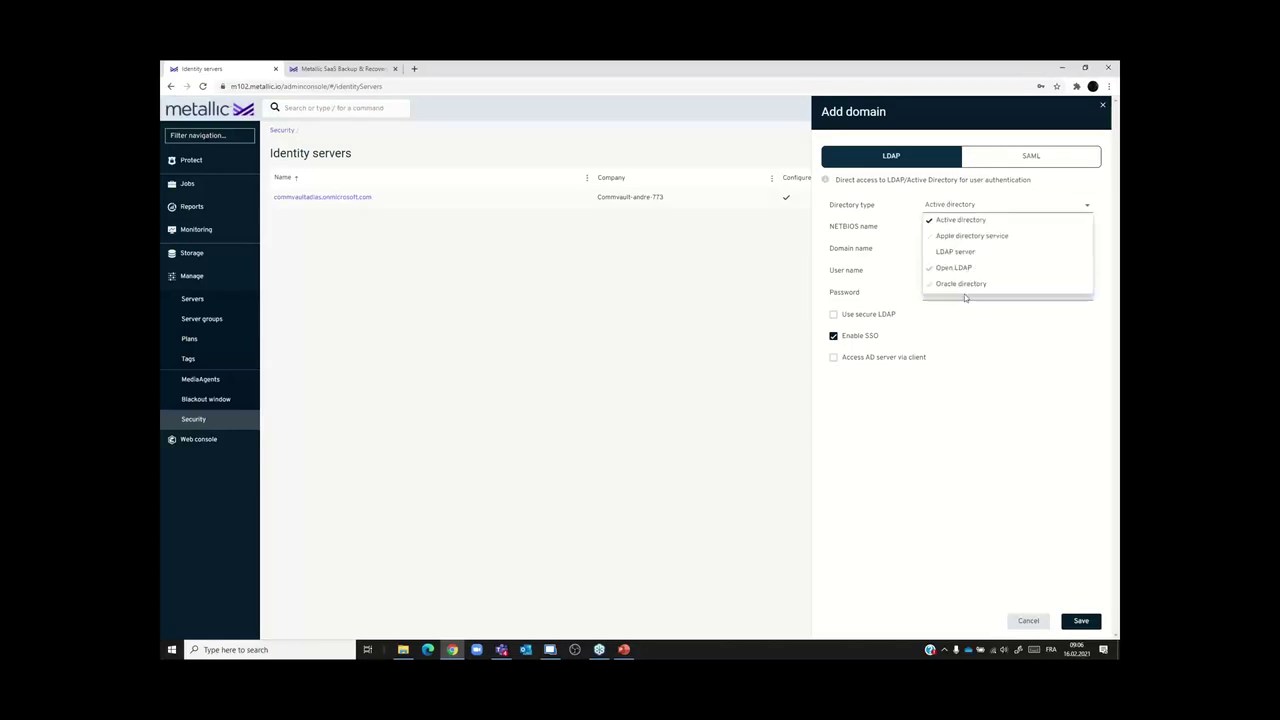
left_click(1004, 350)
left_click(1104, 114)
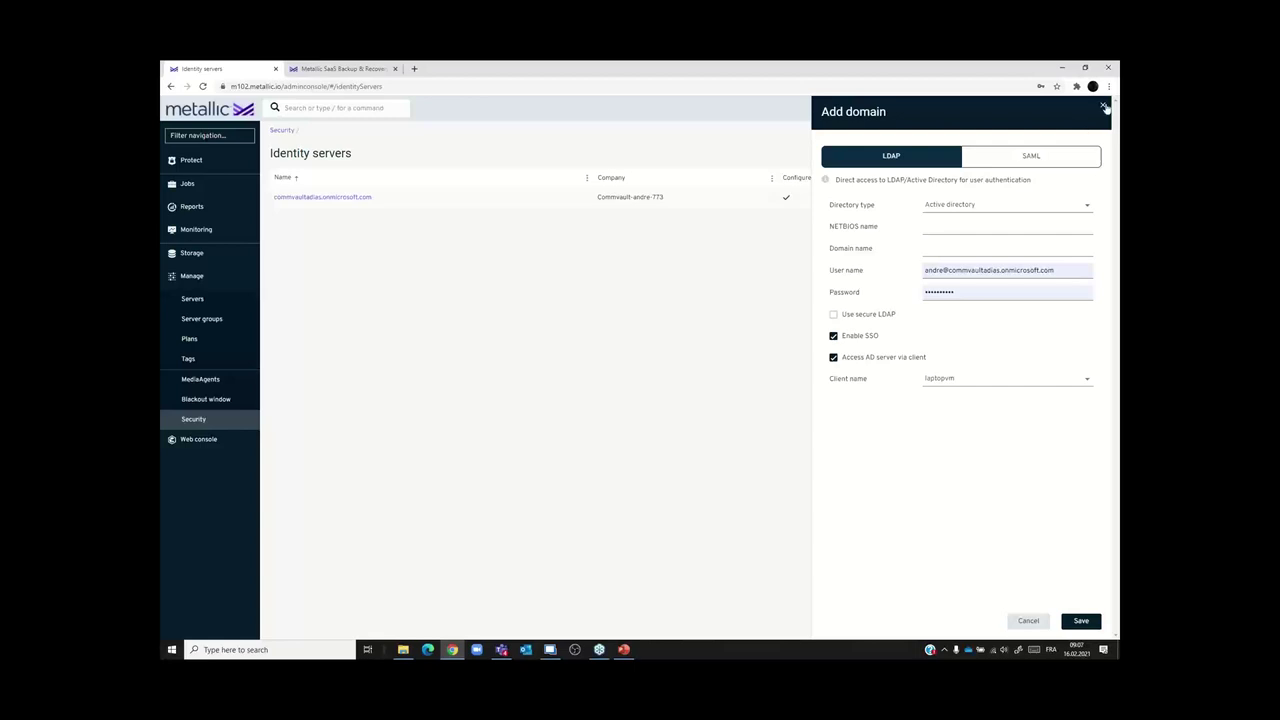
left_click(1103, 106)
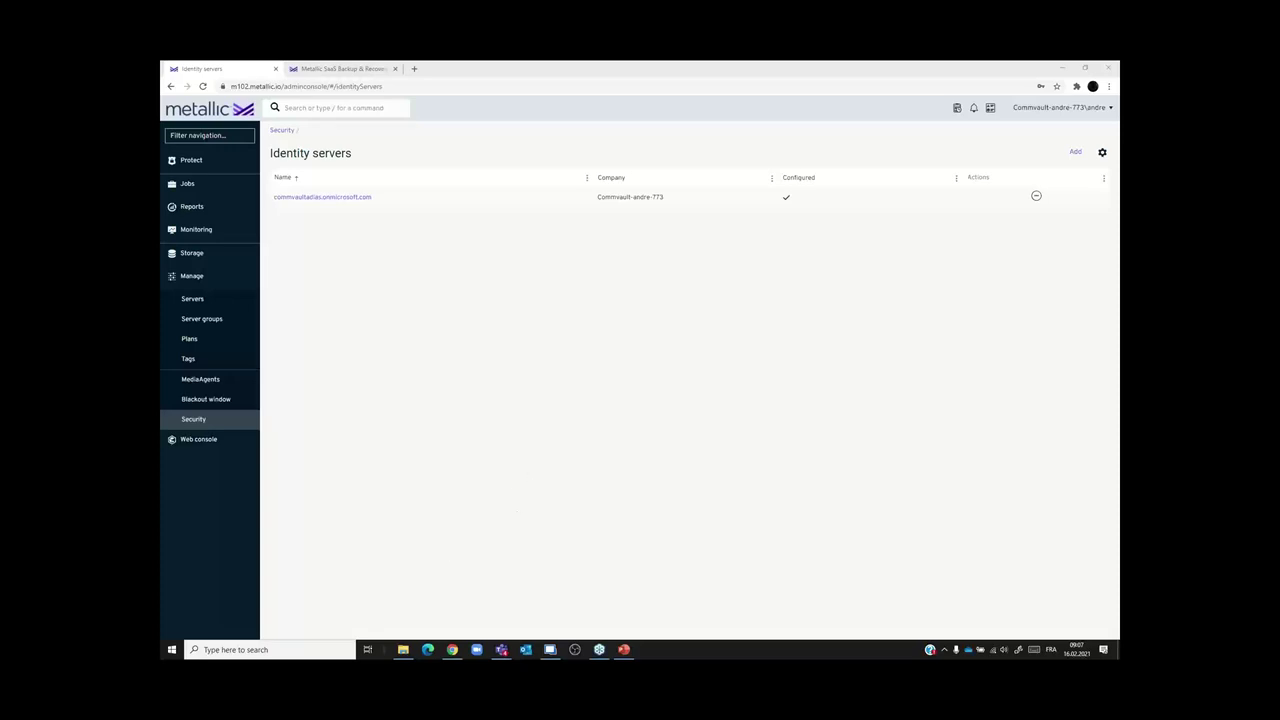
- Switch to the maximized video player and play the Metallic Trial and O365 Email recording from the start, pausing briefly at the Exchange Online form
left_click(604, 371)
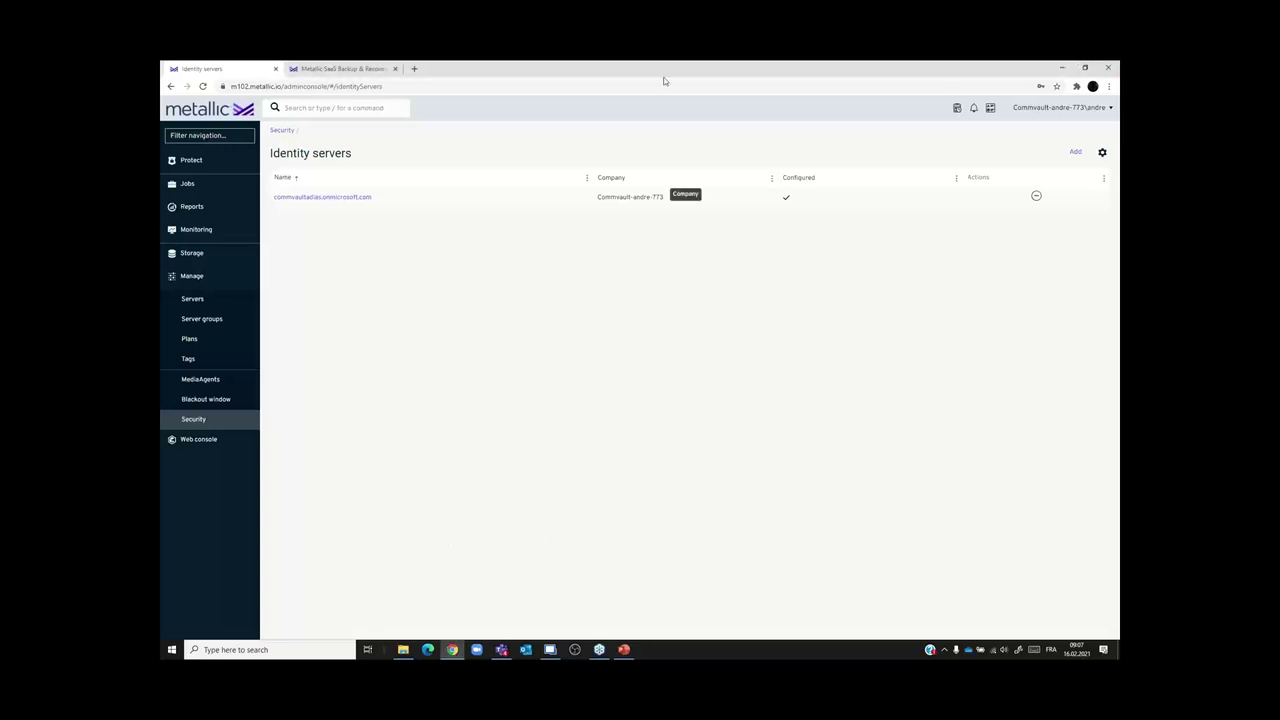
left_click(1063, 68)
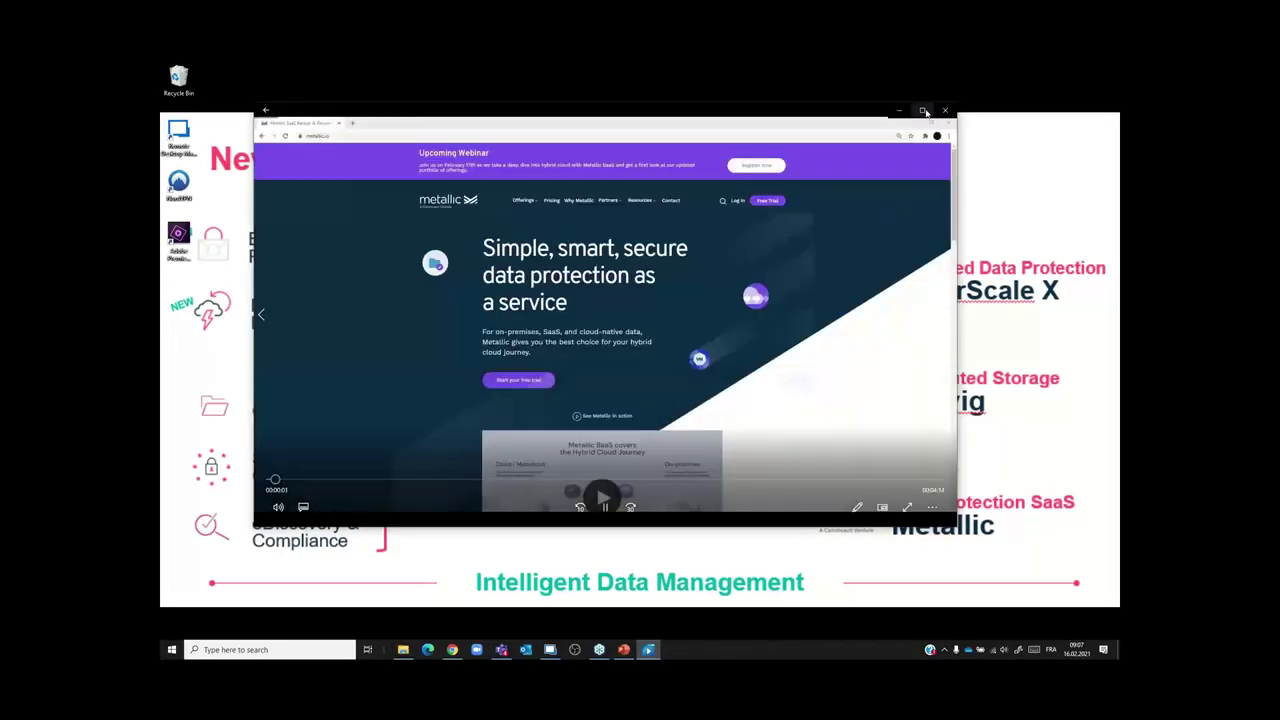
left_click(922, 110)
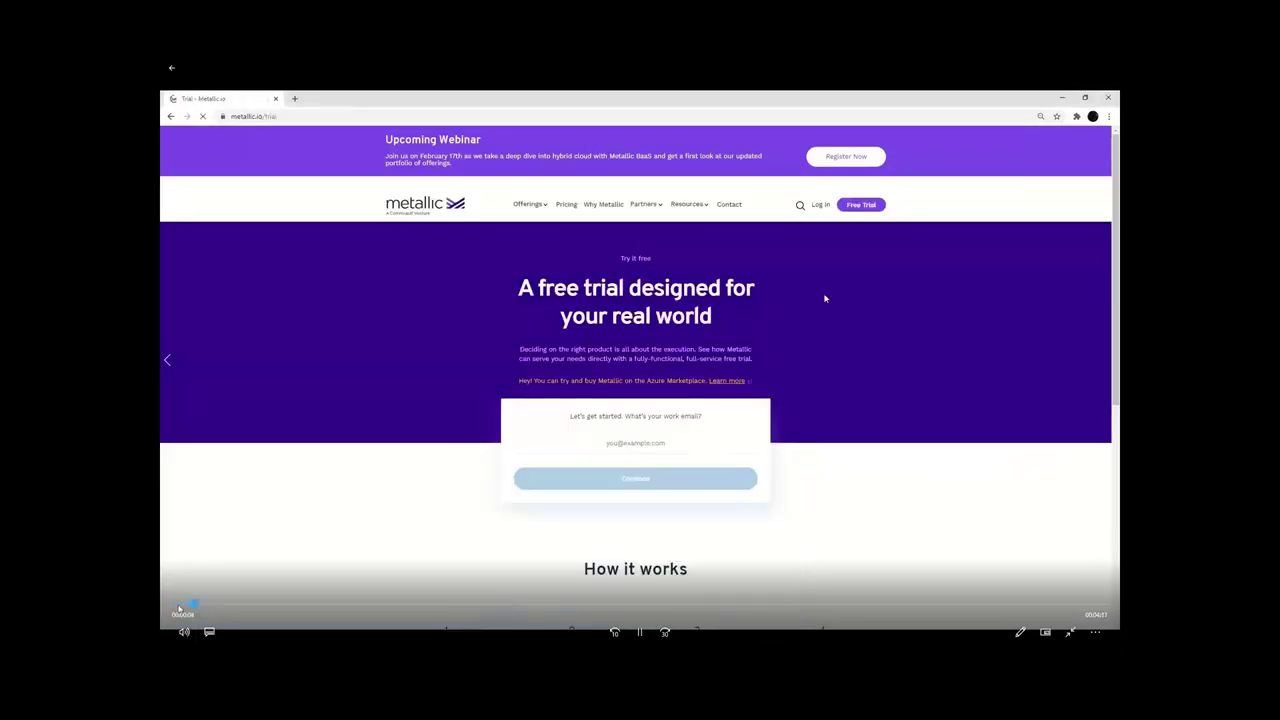
left_click(180, 607)
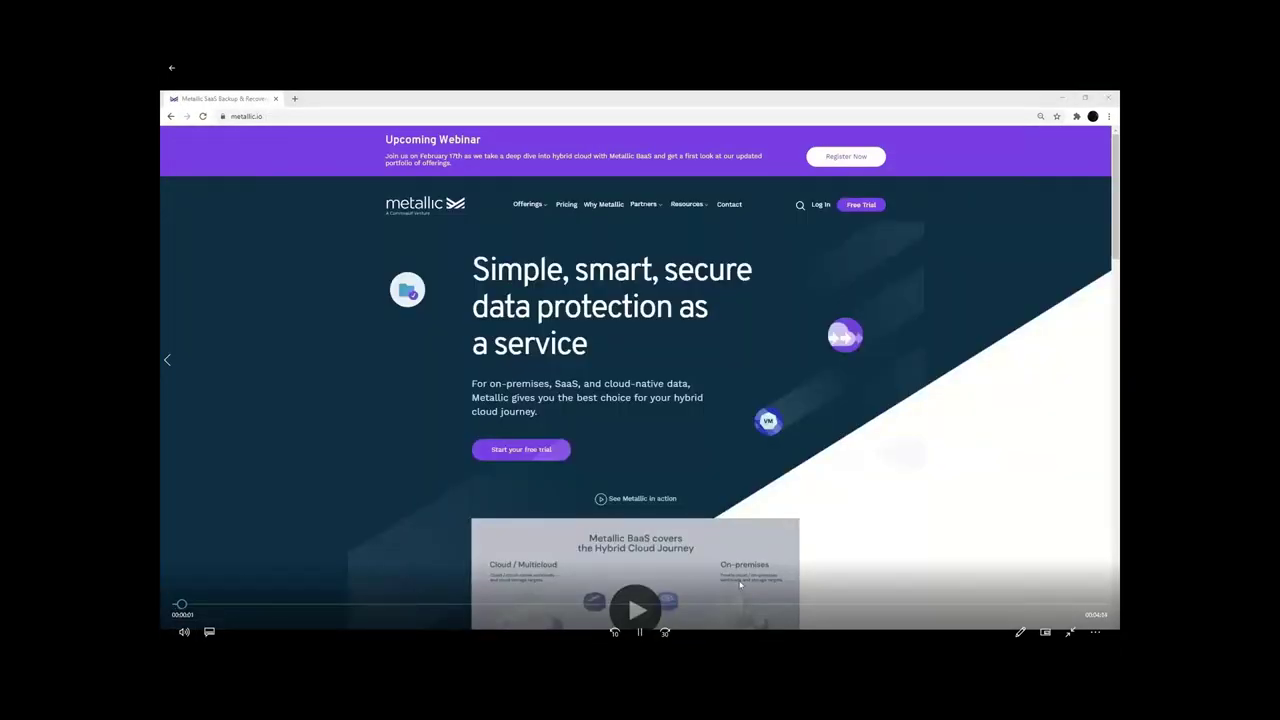
key("space")
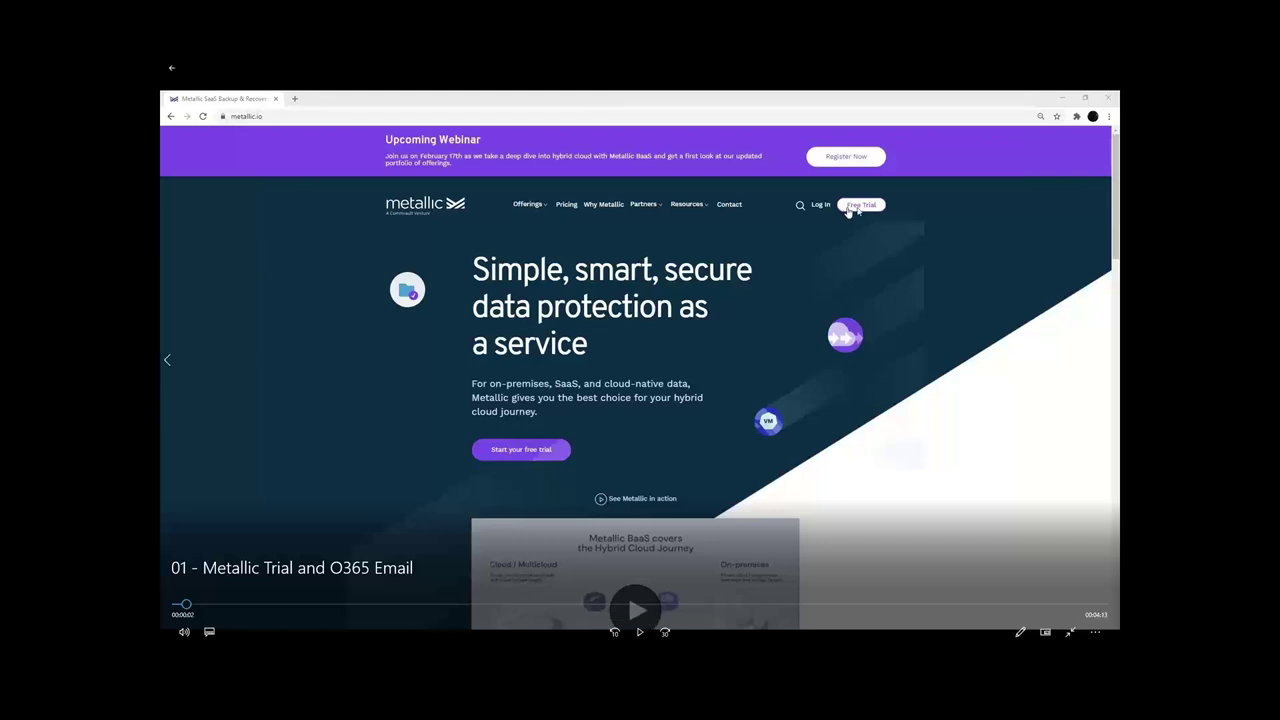
left_click(640, 632)
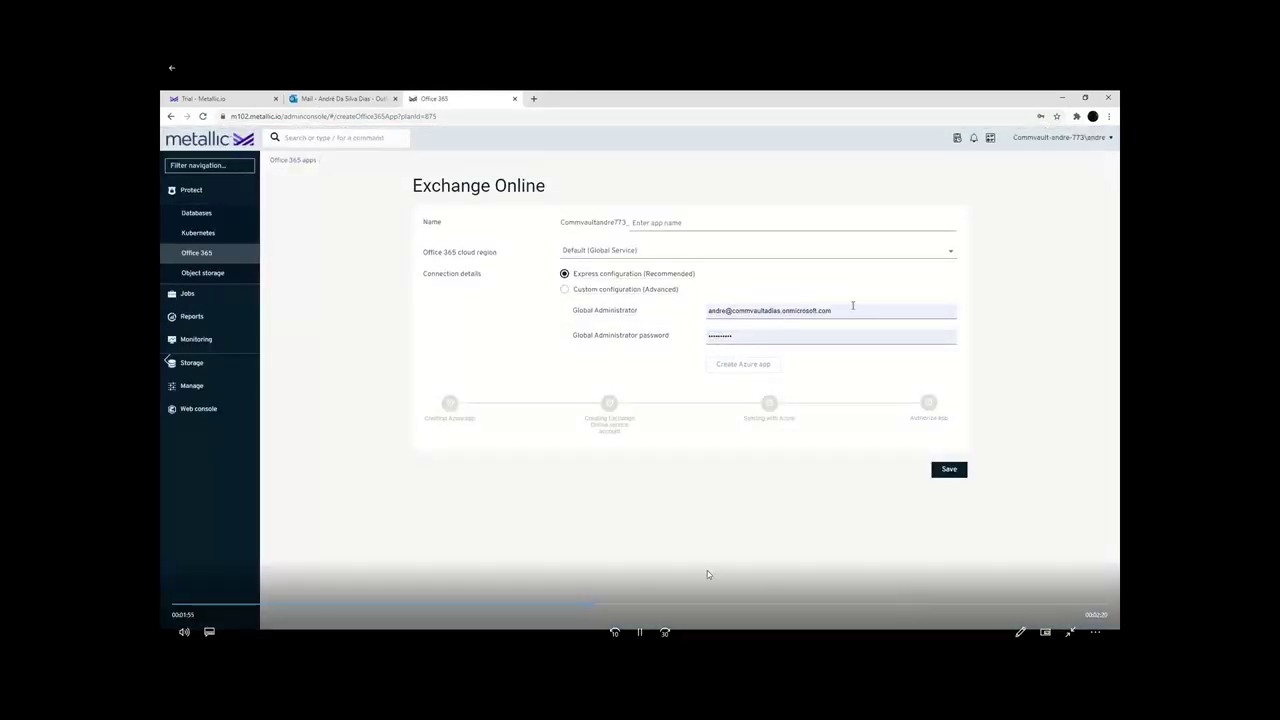
left_click(640, 632)
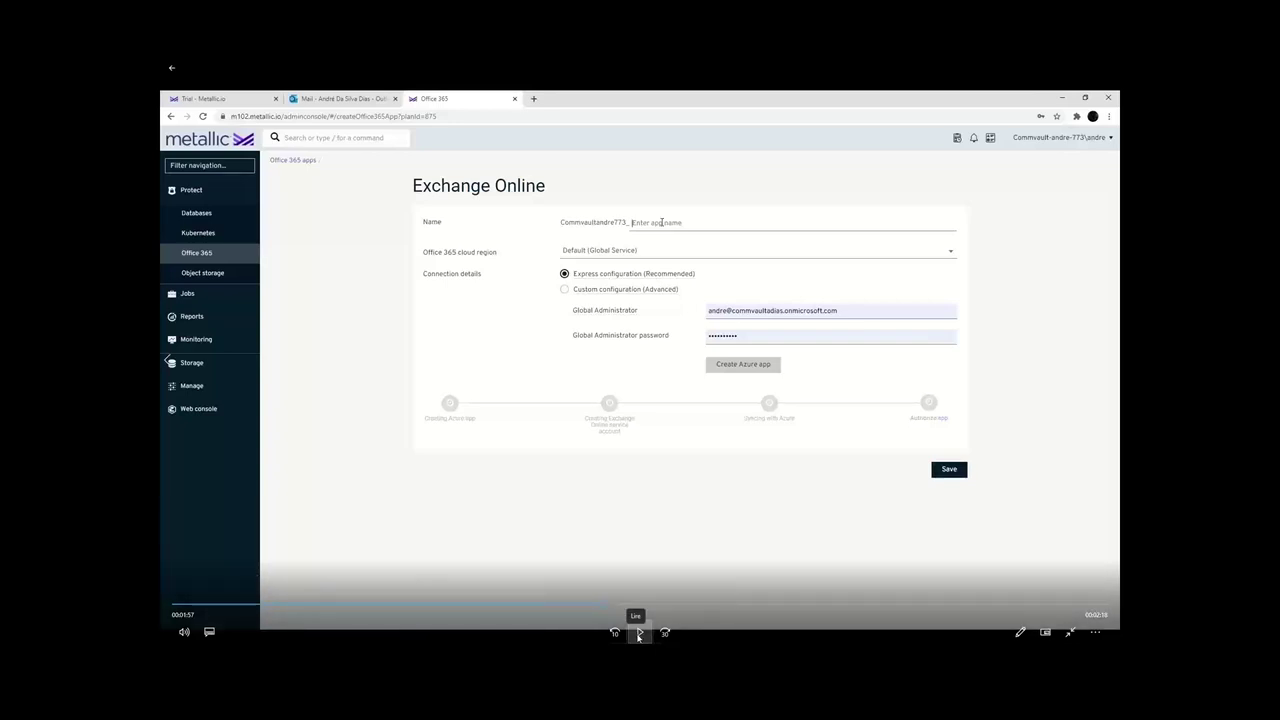
left_click(641, 633)
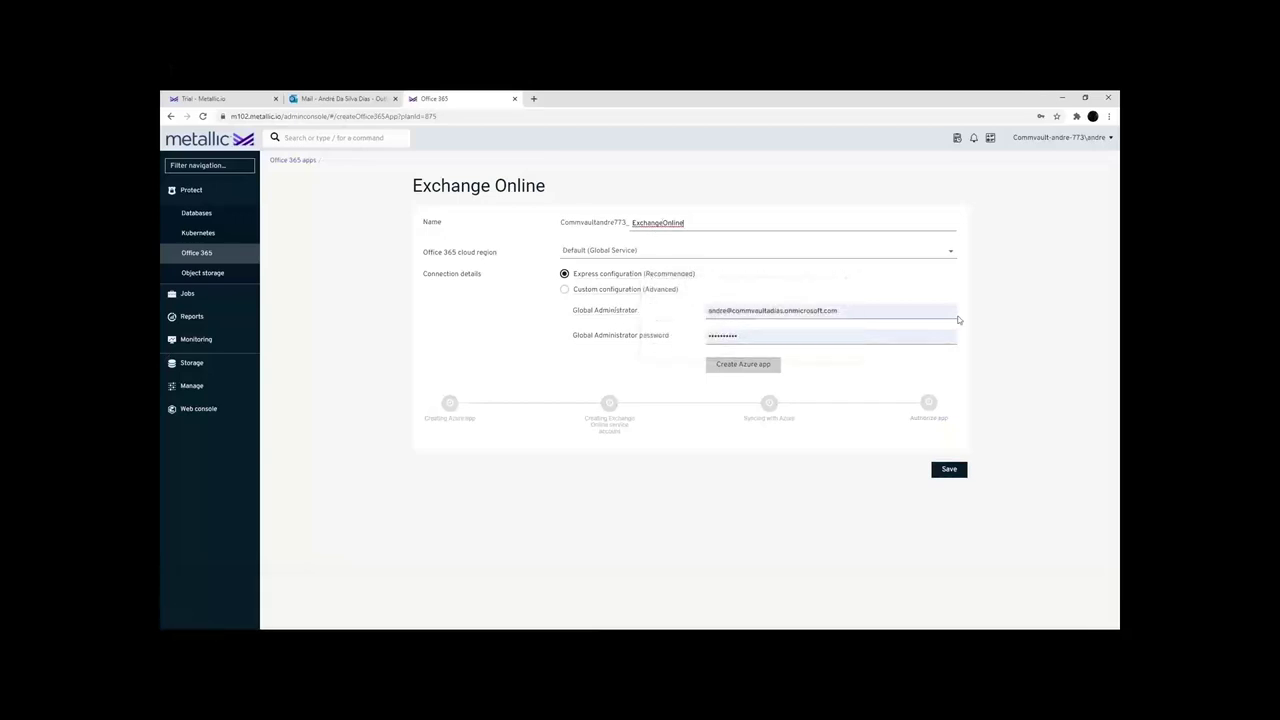
- Authorize the Azure app for the ExchangeOnline app and save the new Exchange Online app
mouse_move(714, 491)
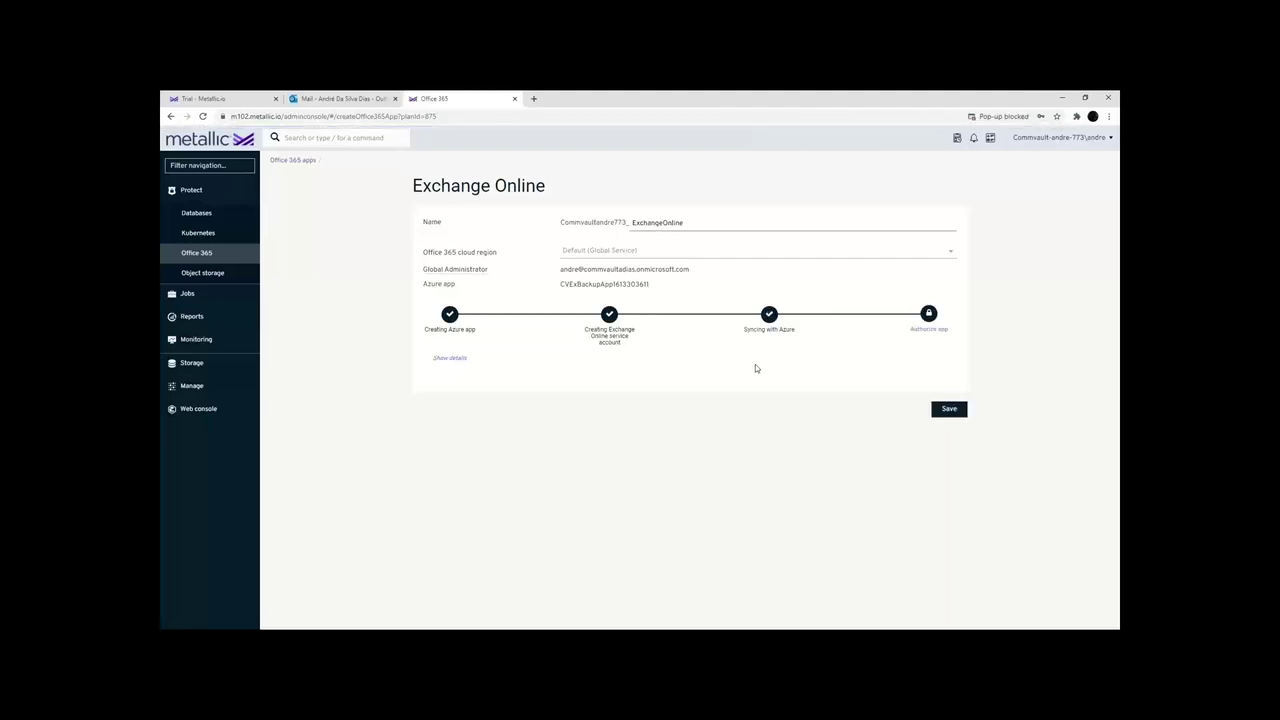
left_click(933, 332)
left_click(701, 539)
left_click(953, 410)
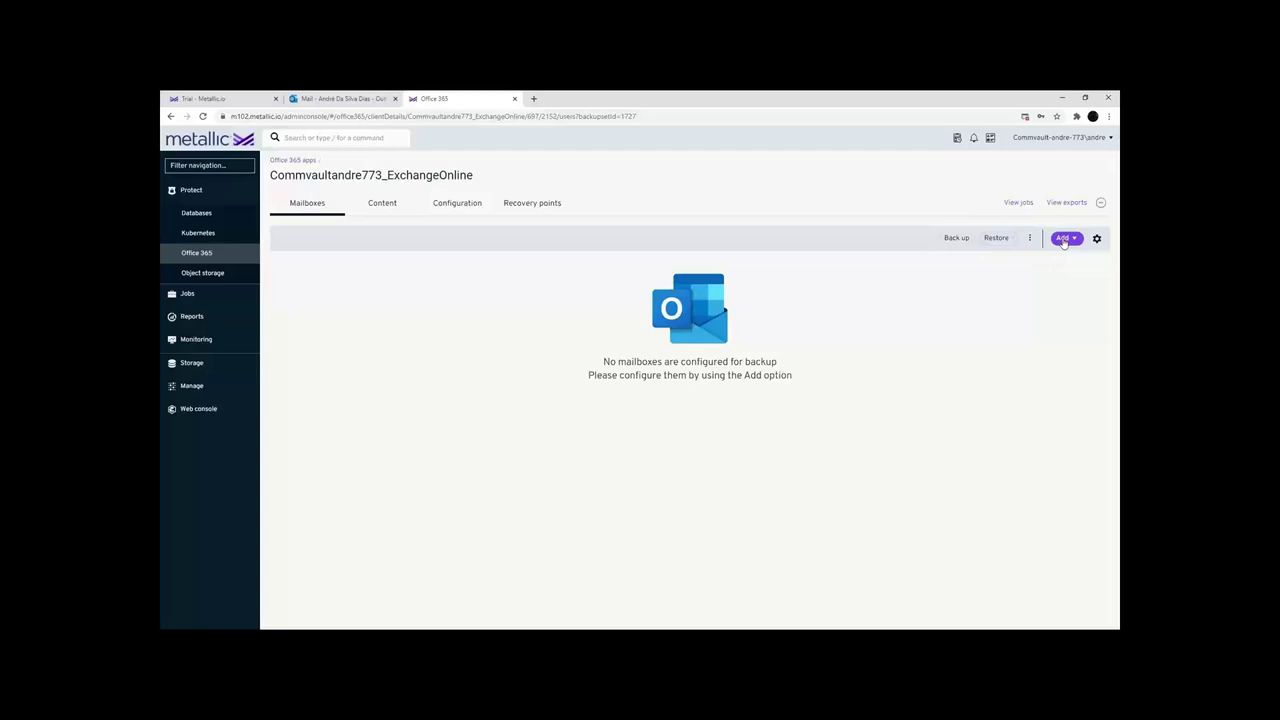
- Add the global administrator's mailbox to the Exchange Online app with the infinite Metallic O365 plan
left_click(1063, 240)
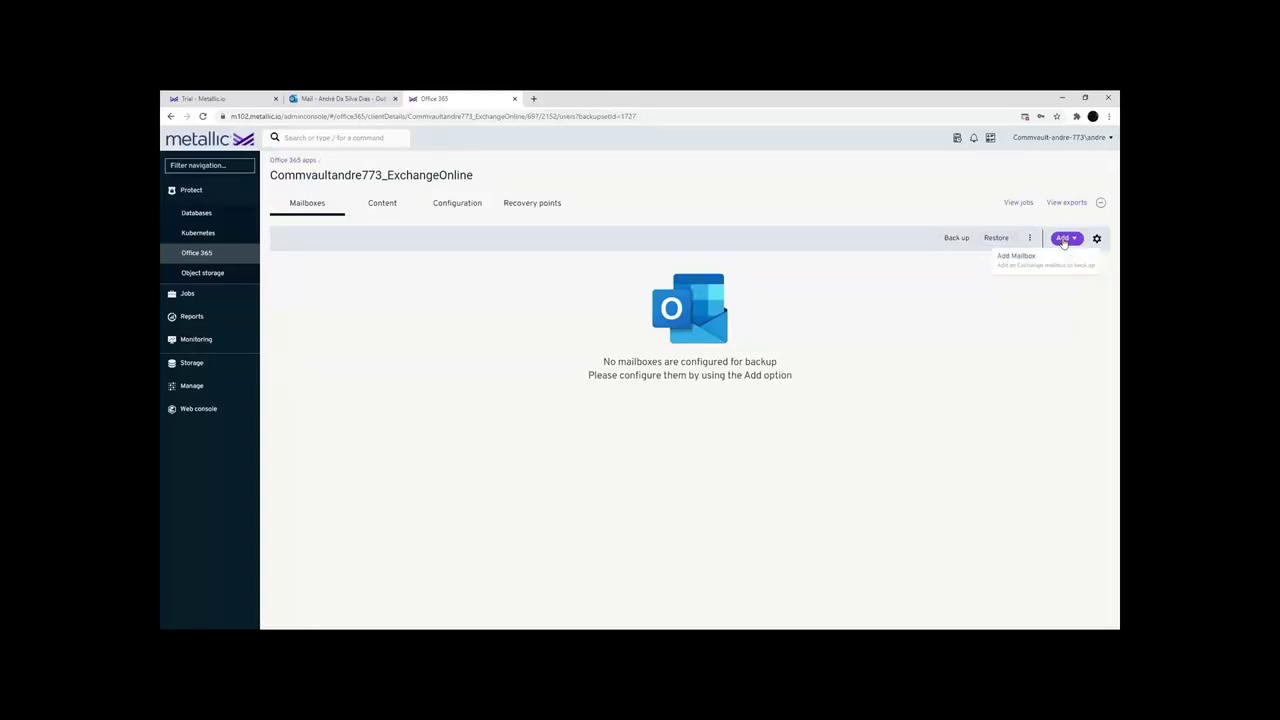
left_click(1030, 260)
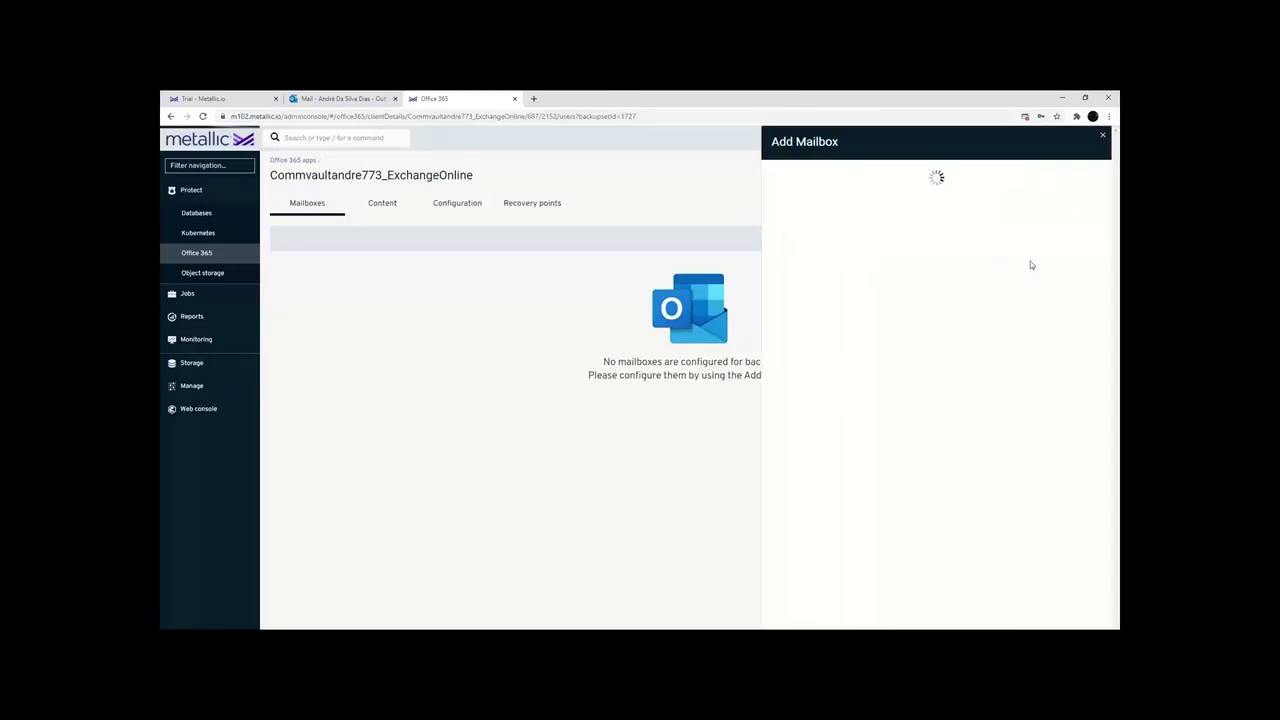
left_click(938, 209)
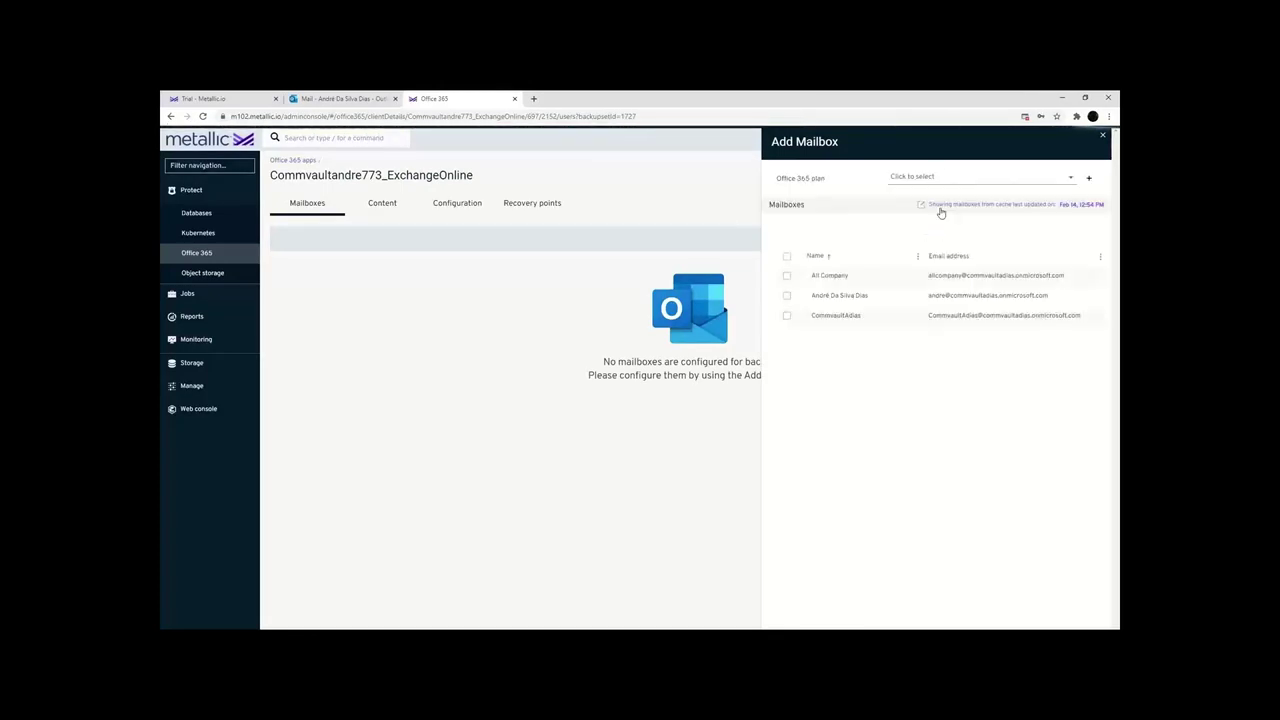
left_click(787, 297)
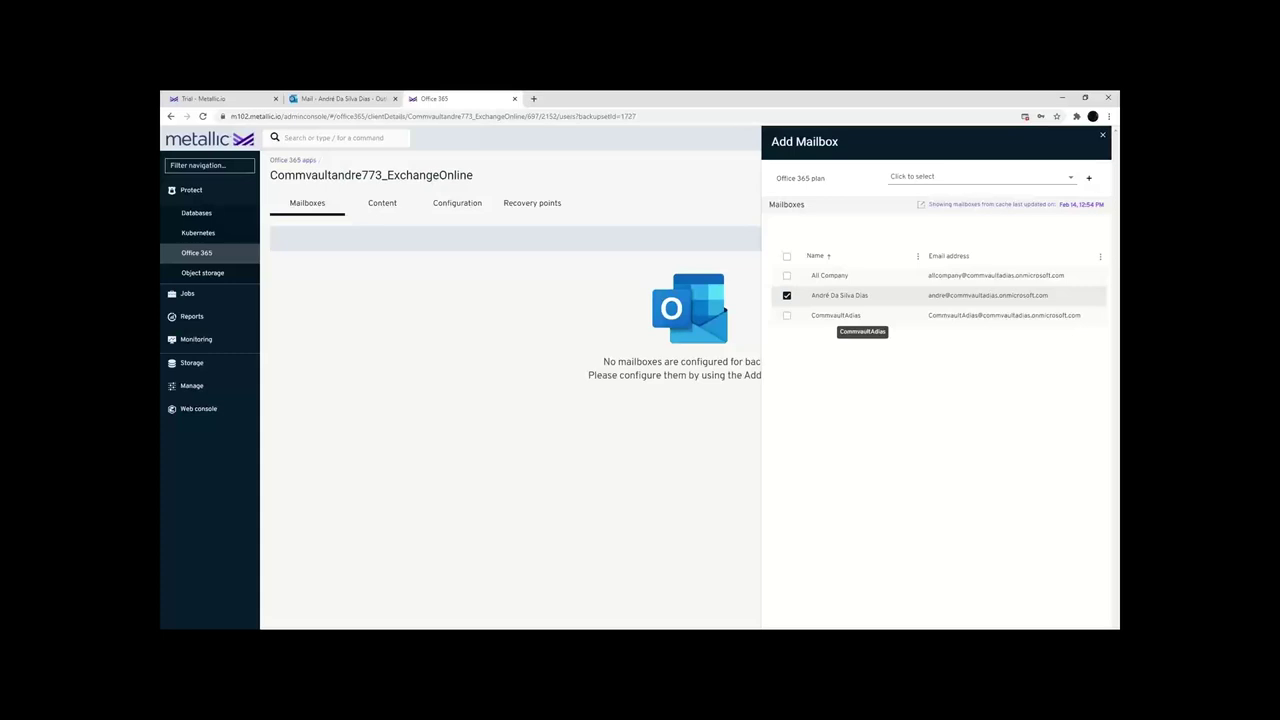
left_click(940, 178)
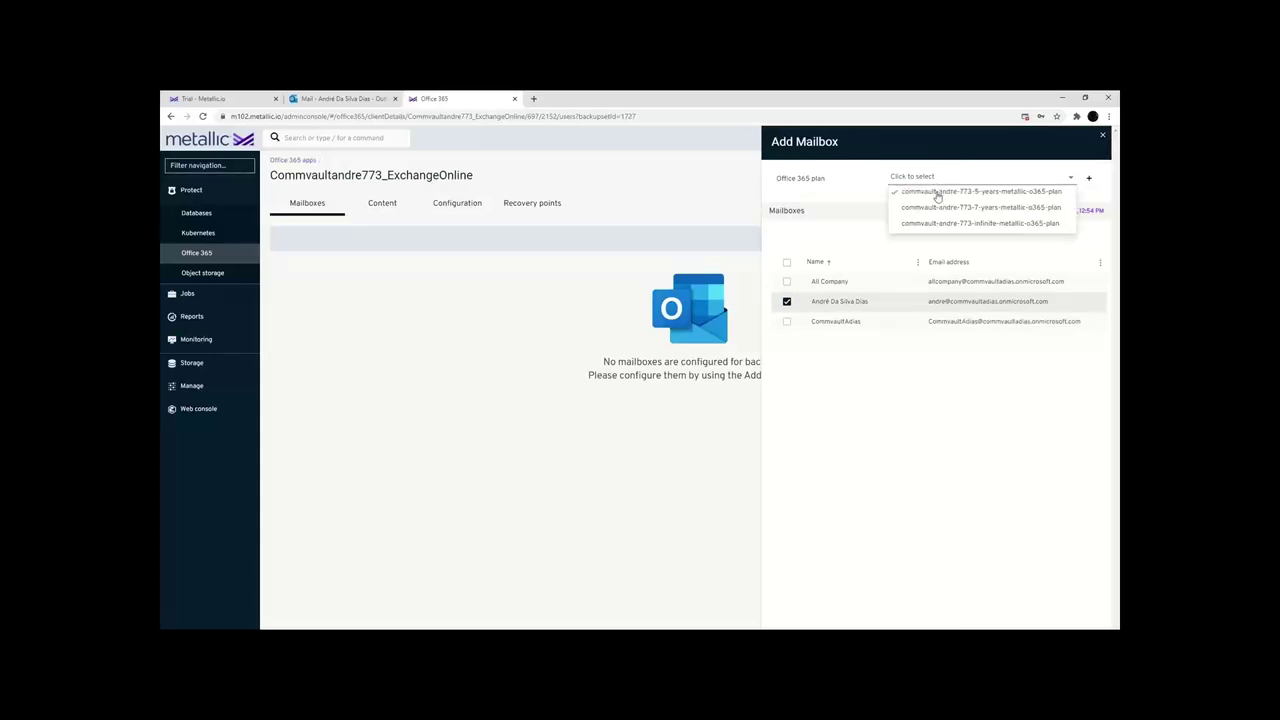
left_click(942, 224)
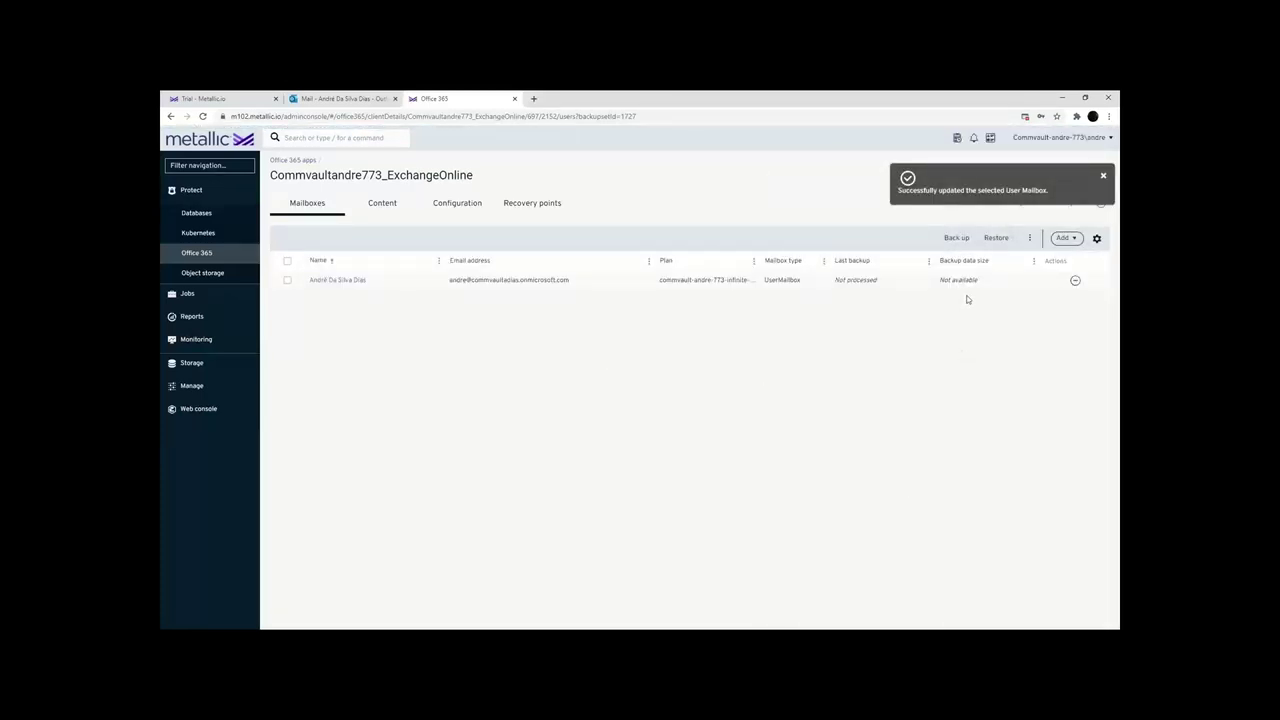
left_click(1103, 176)
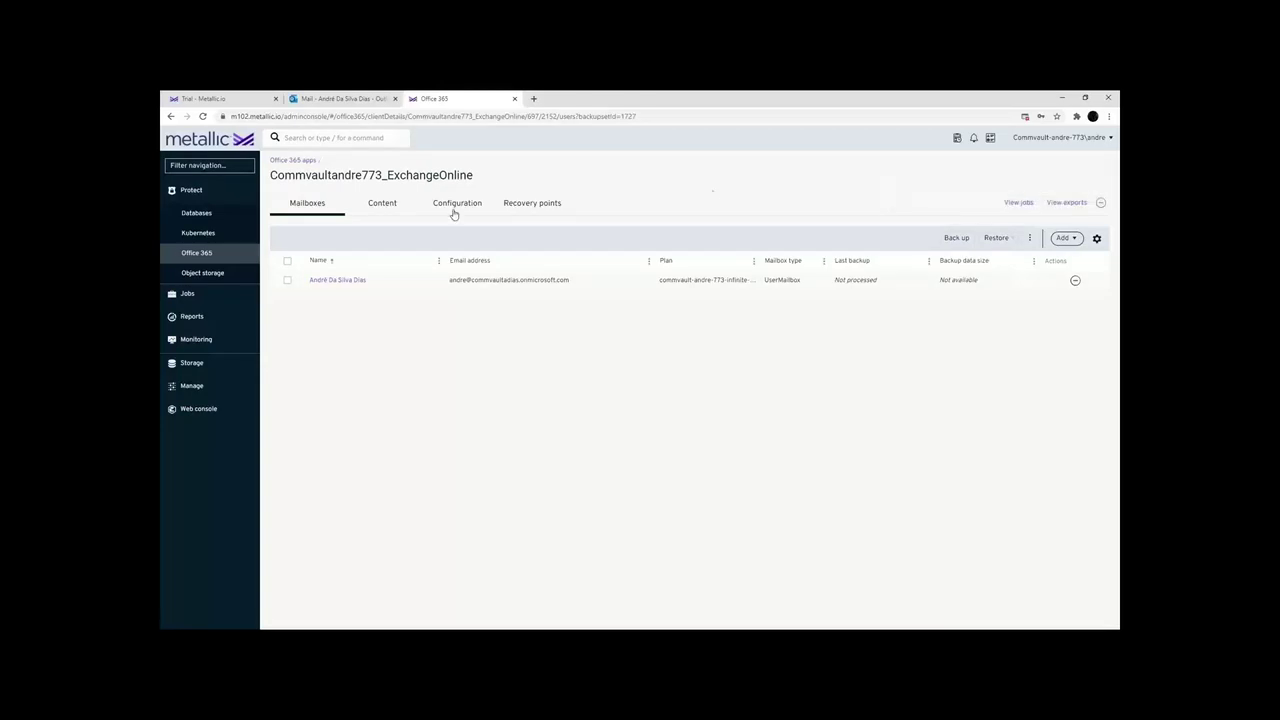
- Select the added mailbox and submit a backup job for it
left_click(287, 282)
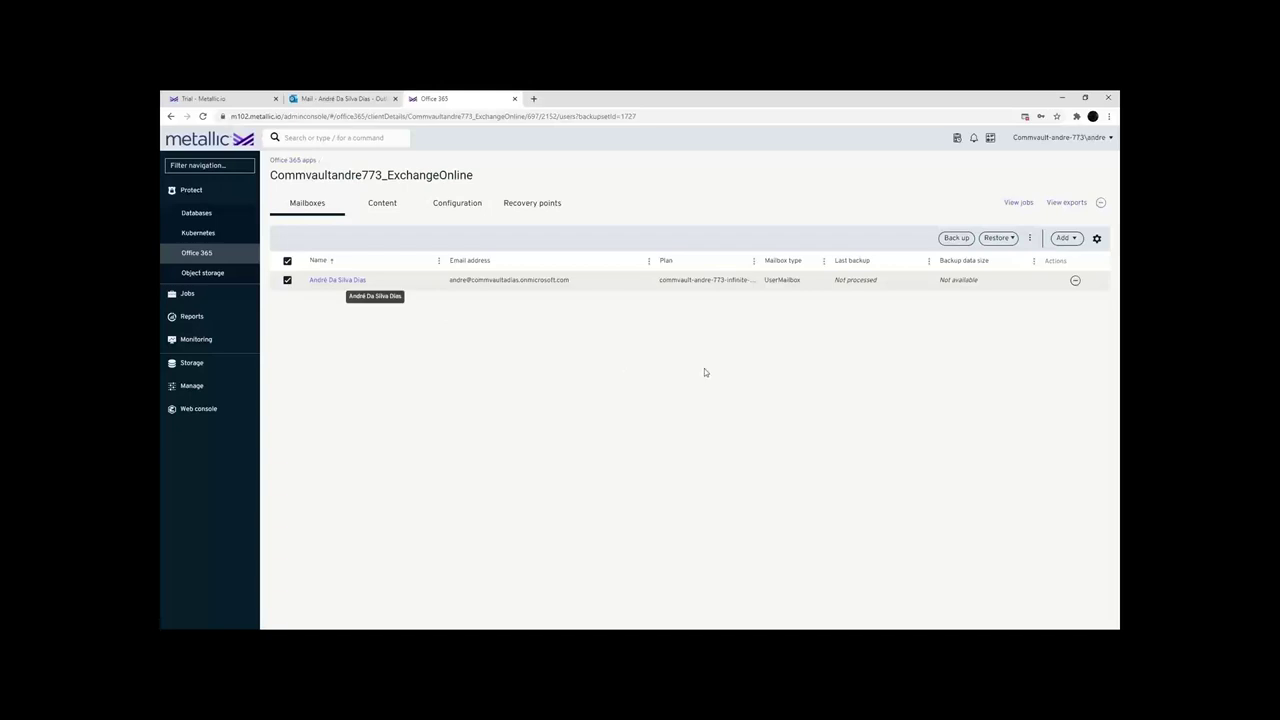
left_click(954, 239)
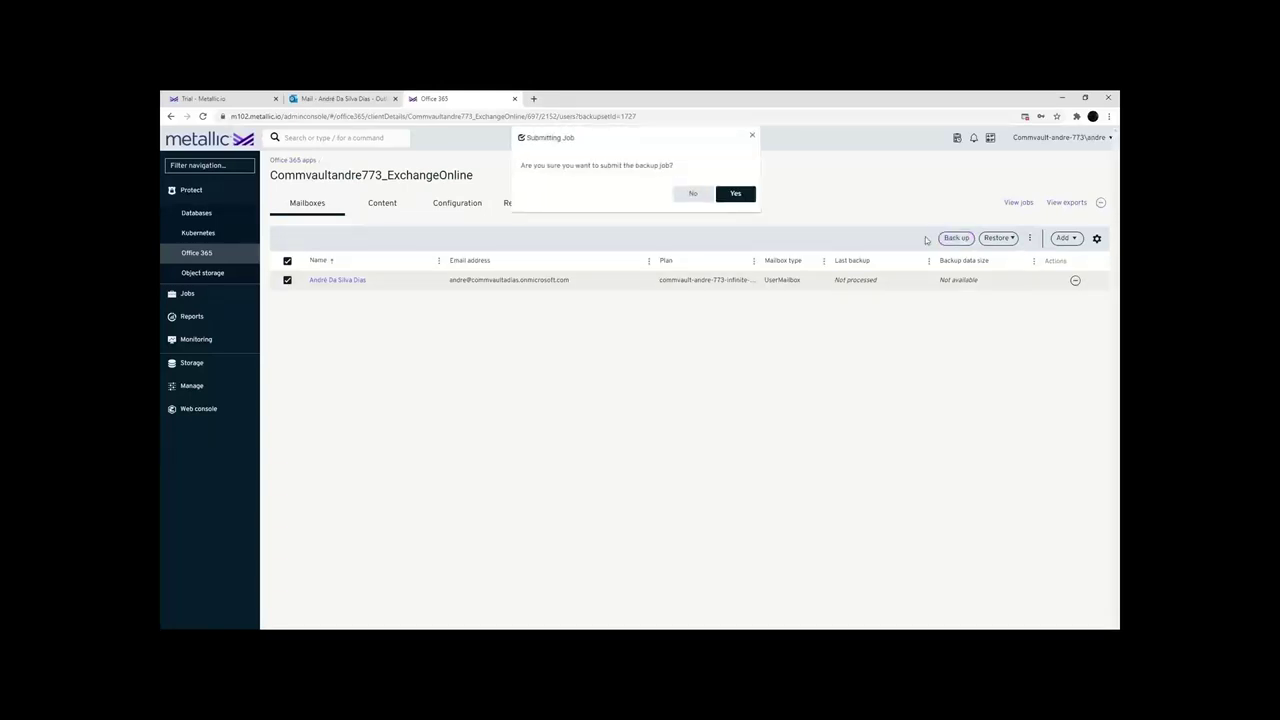
left_click(736, 194)
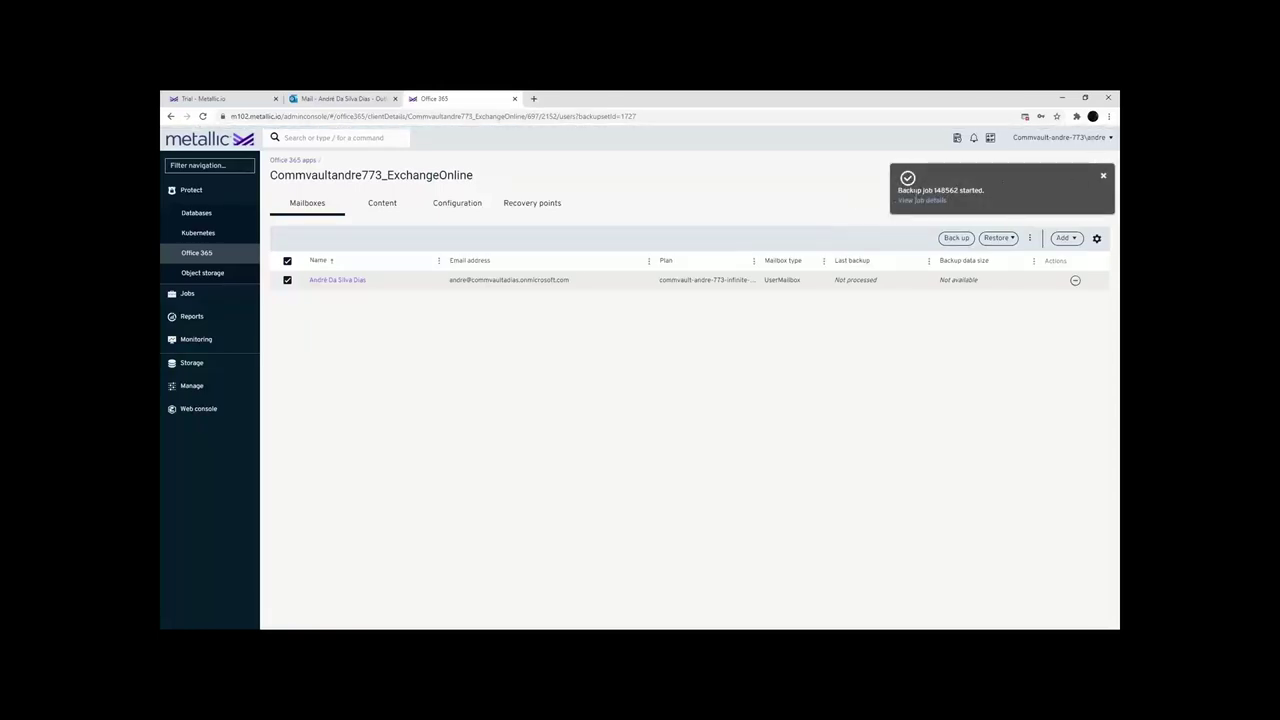
- Open the started backup job's details and expand the full job summary
left_click(917, 201)
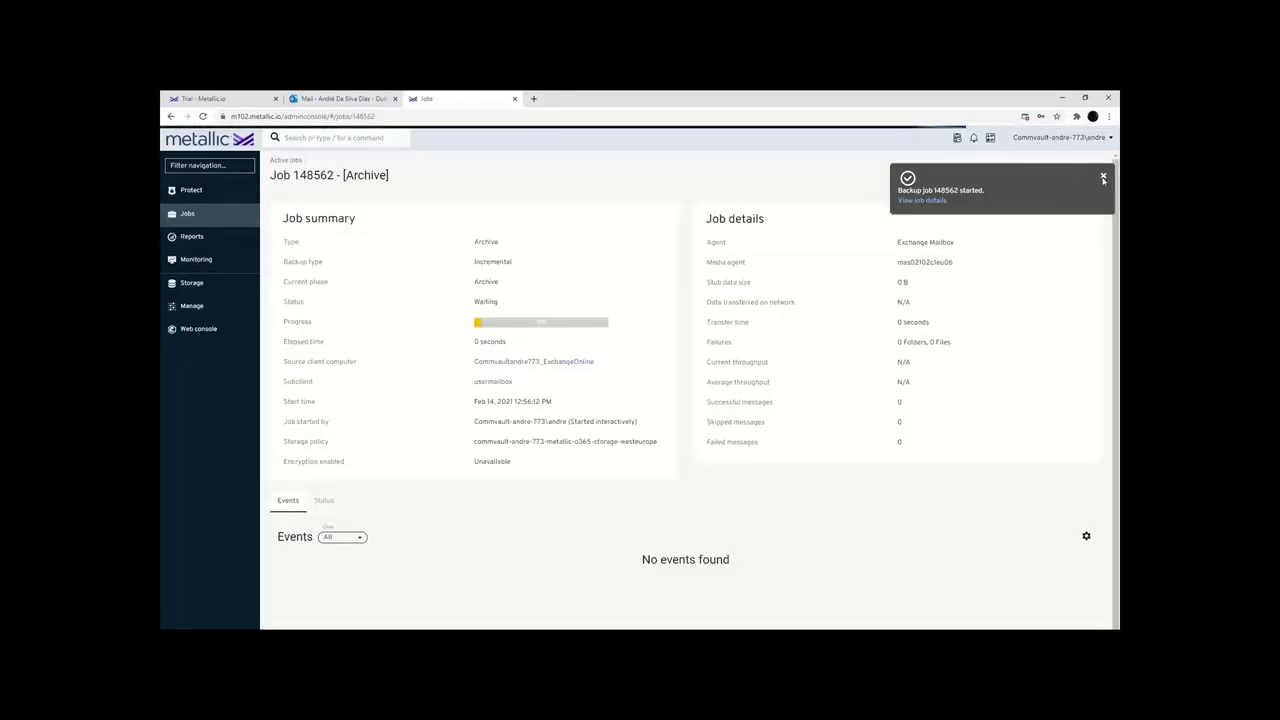
left_click(1104, 179)
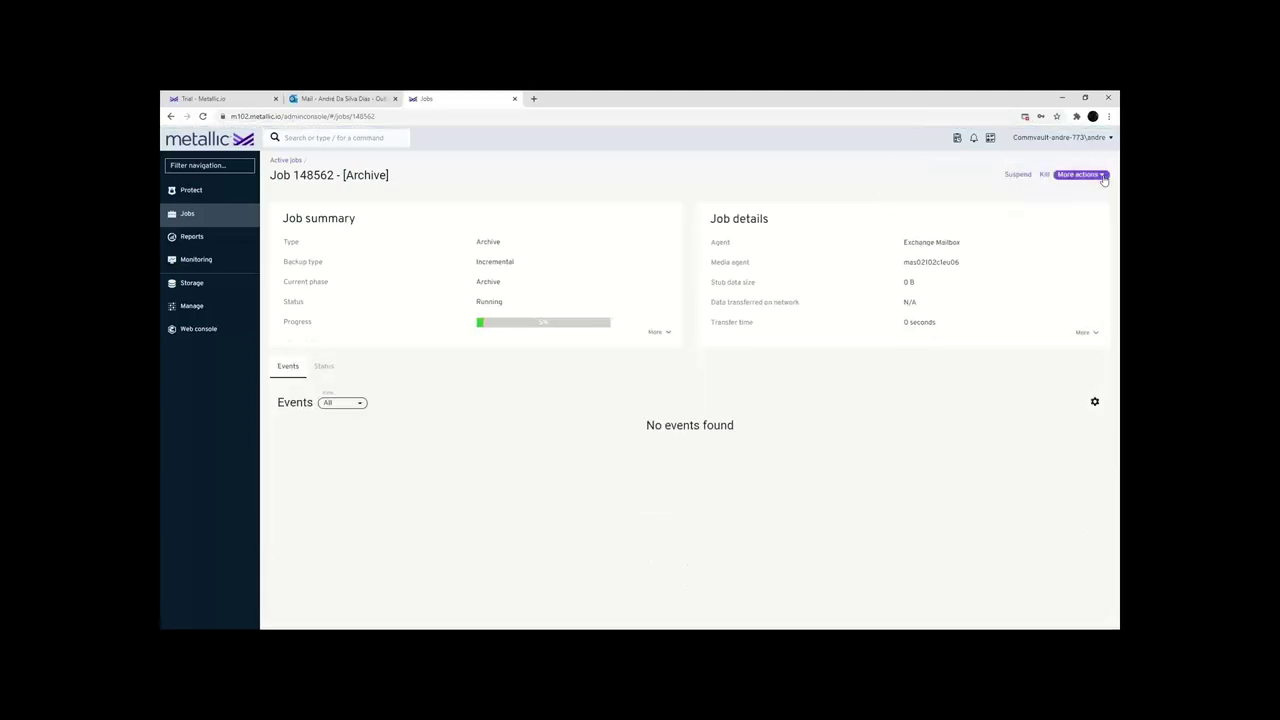
left_click(662, 336)
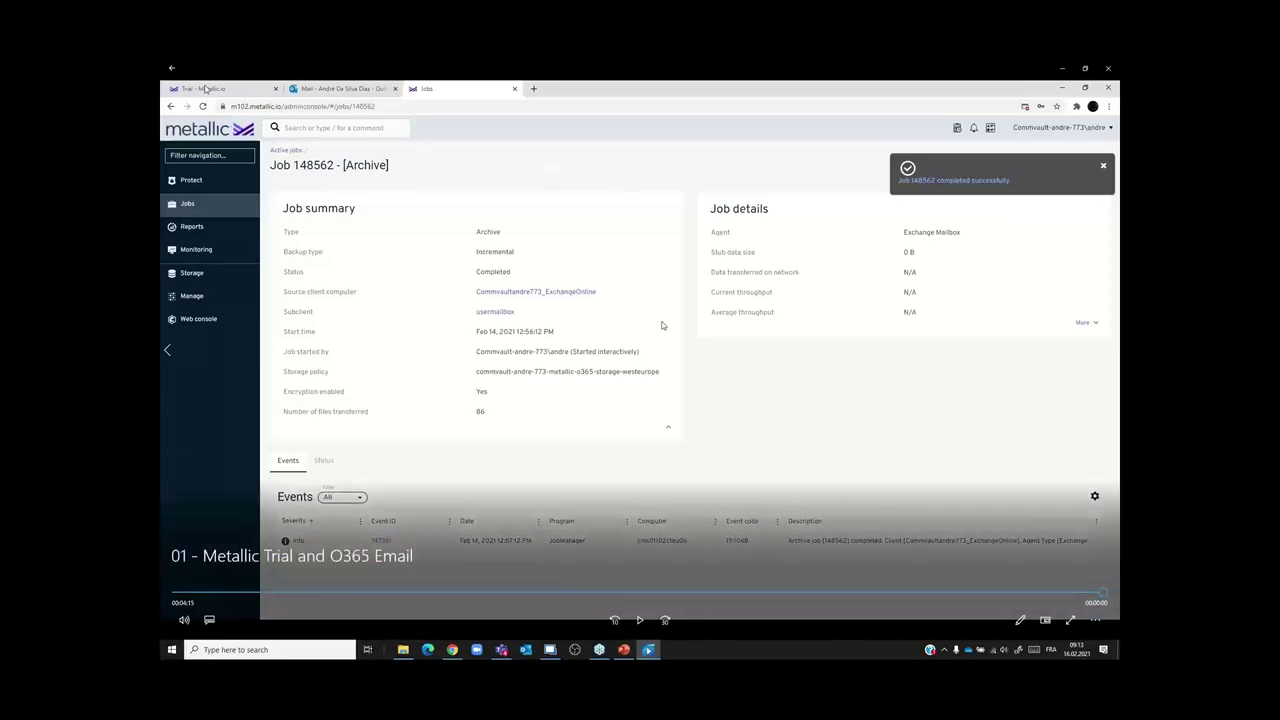
- Restore the video player to a smaller window, move it slightly and close it
left_click(1087, 69)
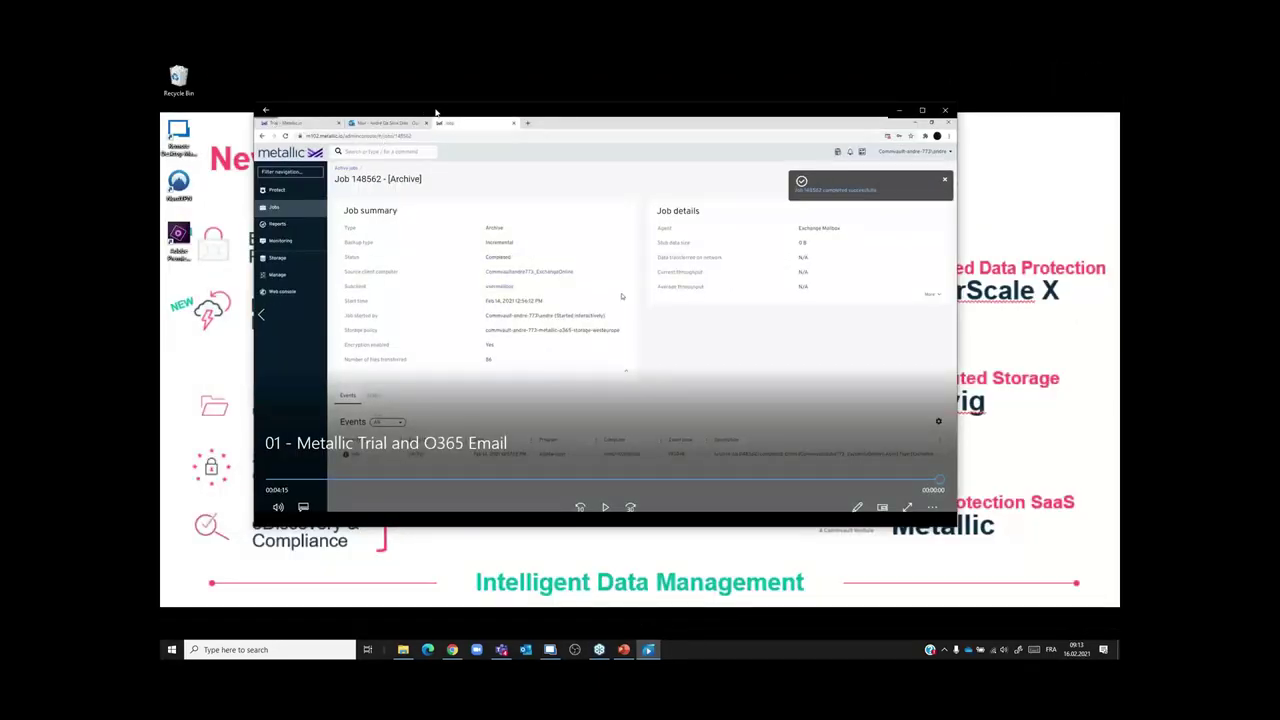
left_click_drag(430, 112, 418, 110)
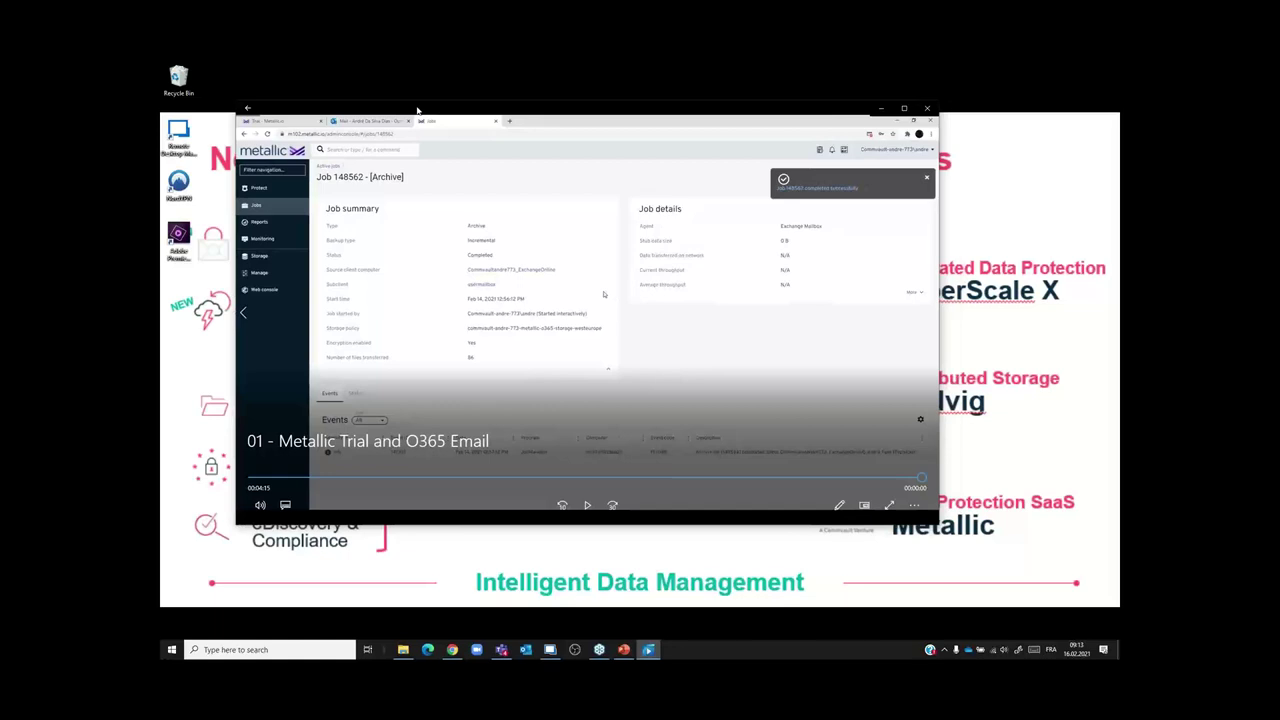
left_click(931, 109)
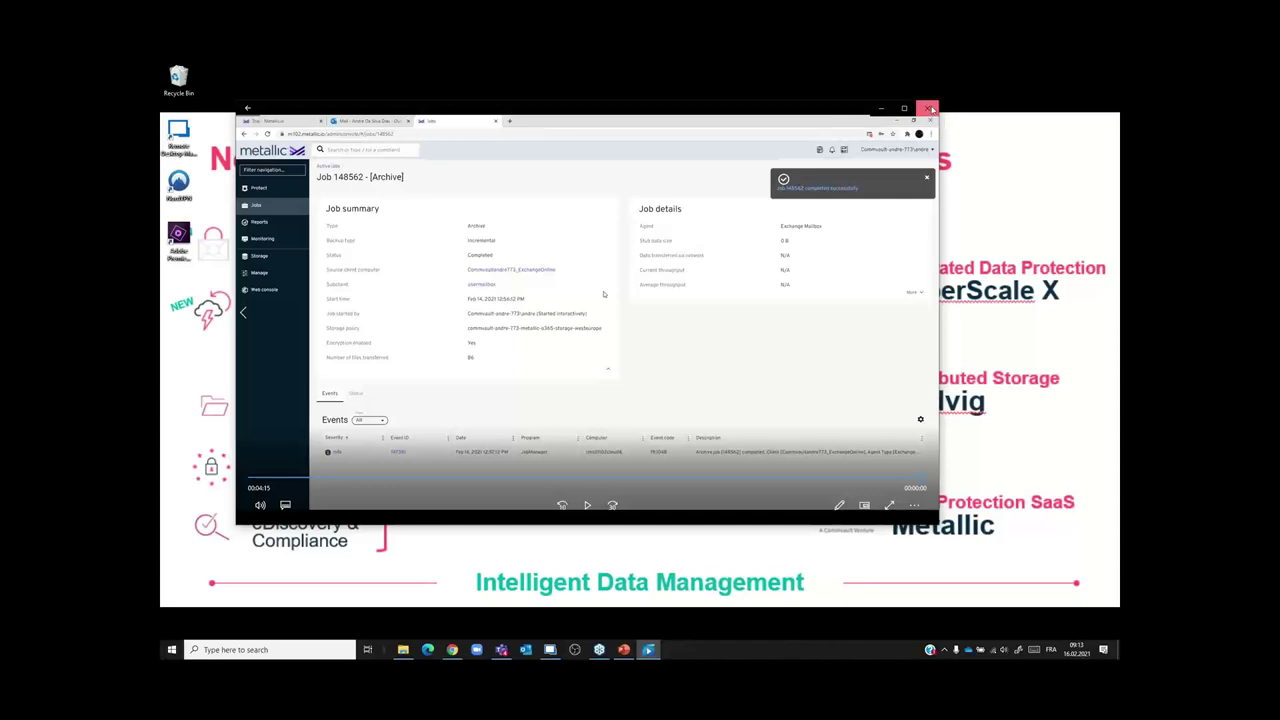
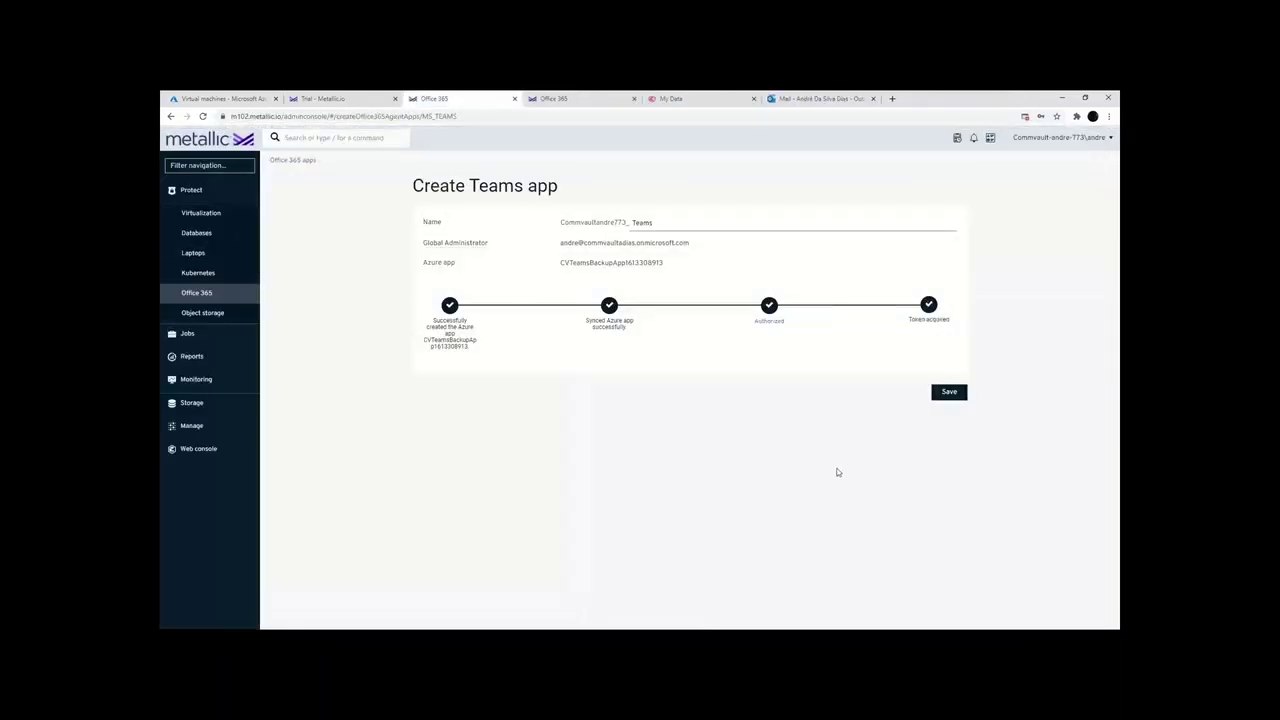
- Save the new Teams app, start adding a team with the infinite Metallic O365 plan and select the listed team
left_click(949, 392)
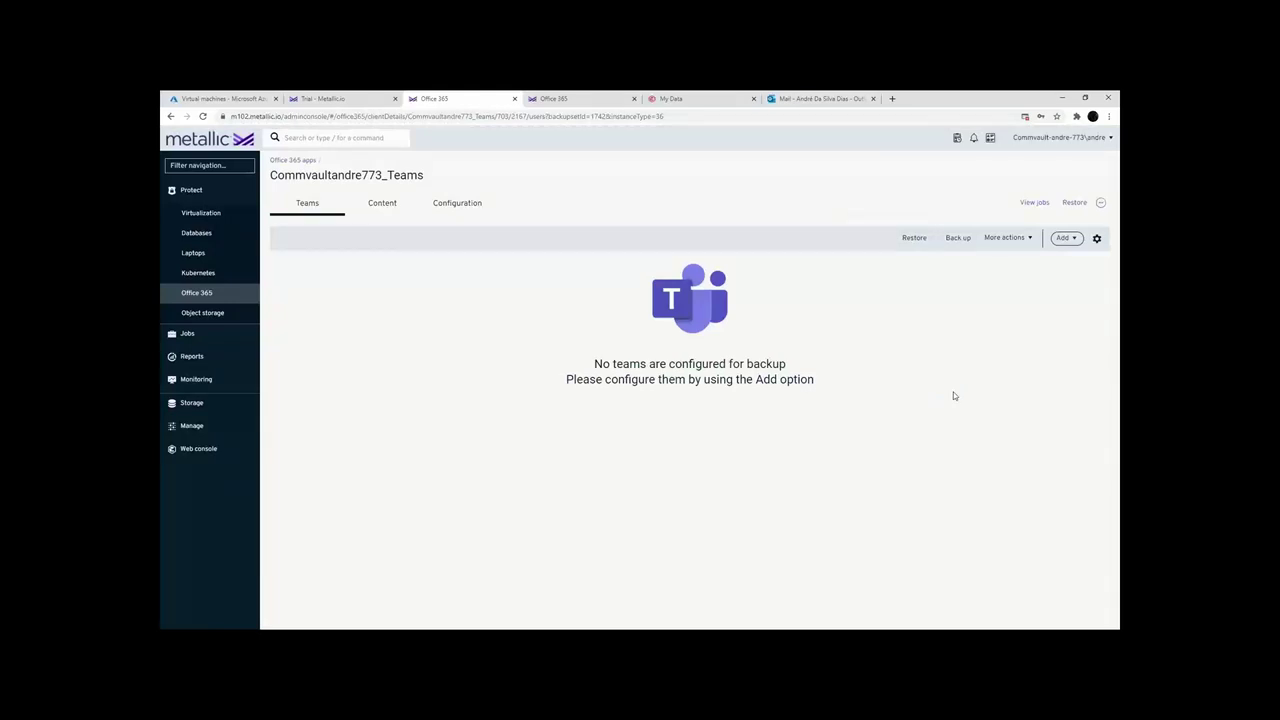
left_click(1066, 238)
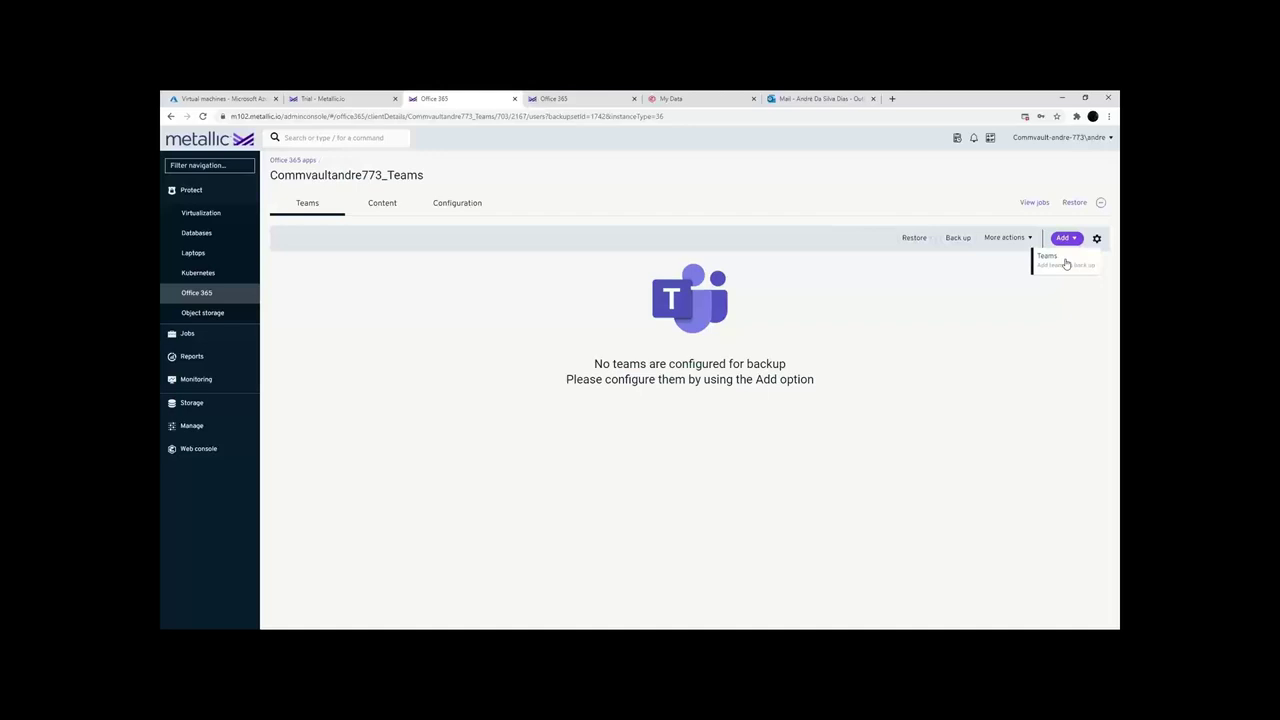
left_click(1066, 262)
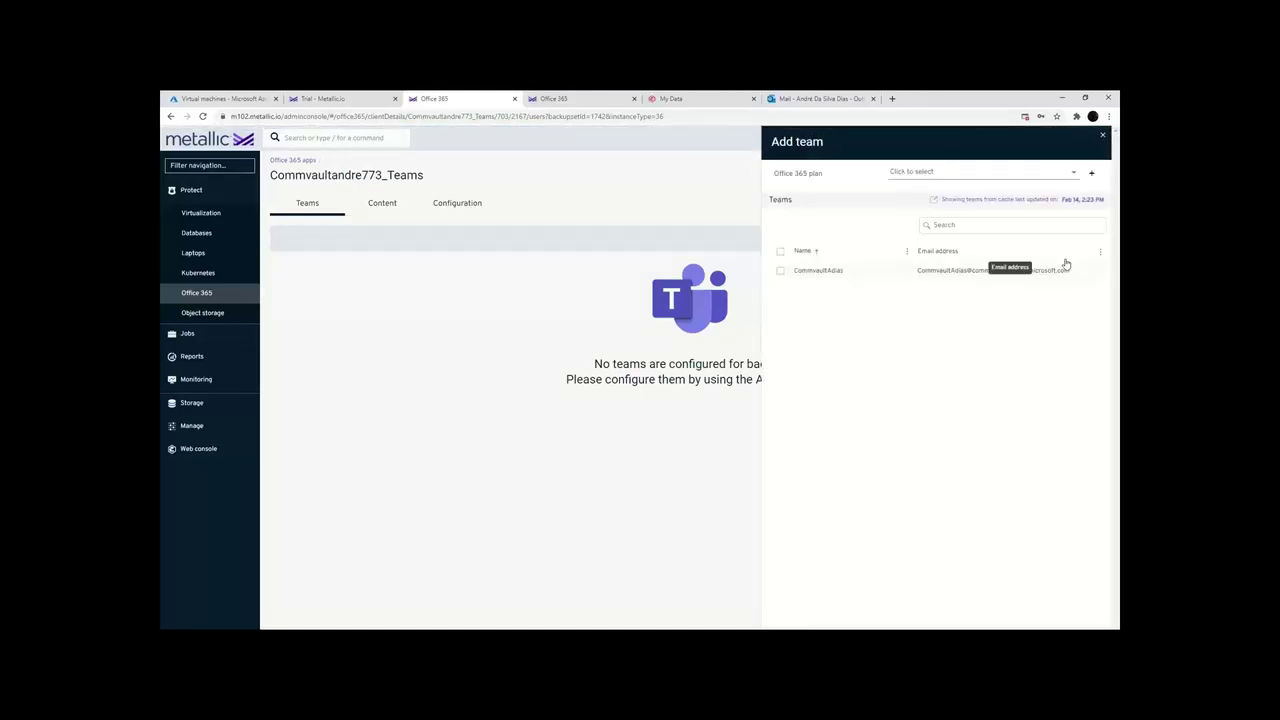
left_click(939, 173)
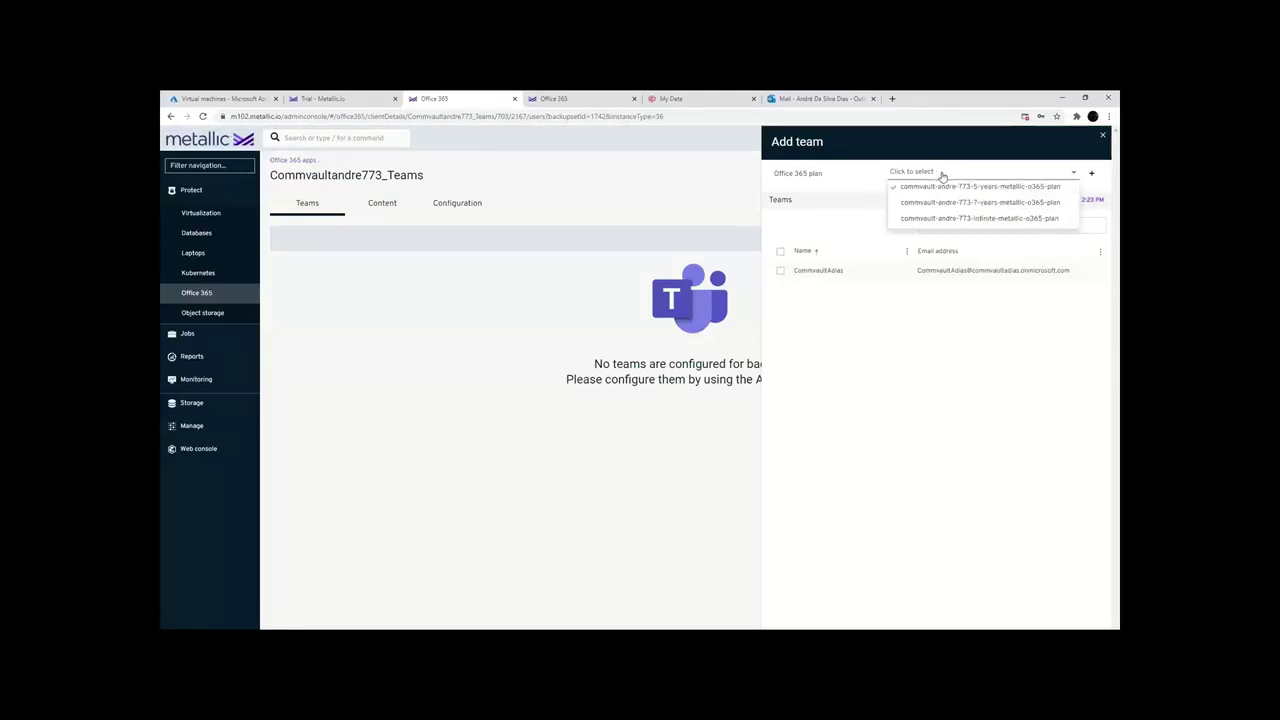
left_click(974, 218)
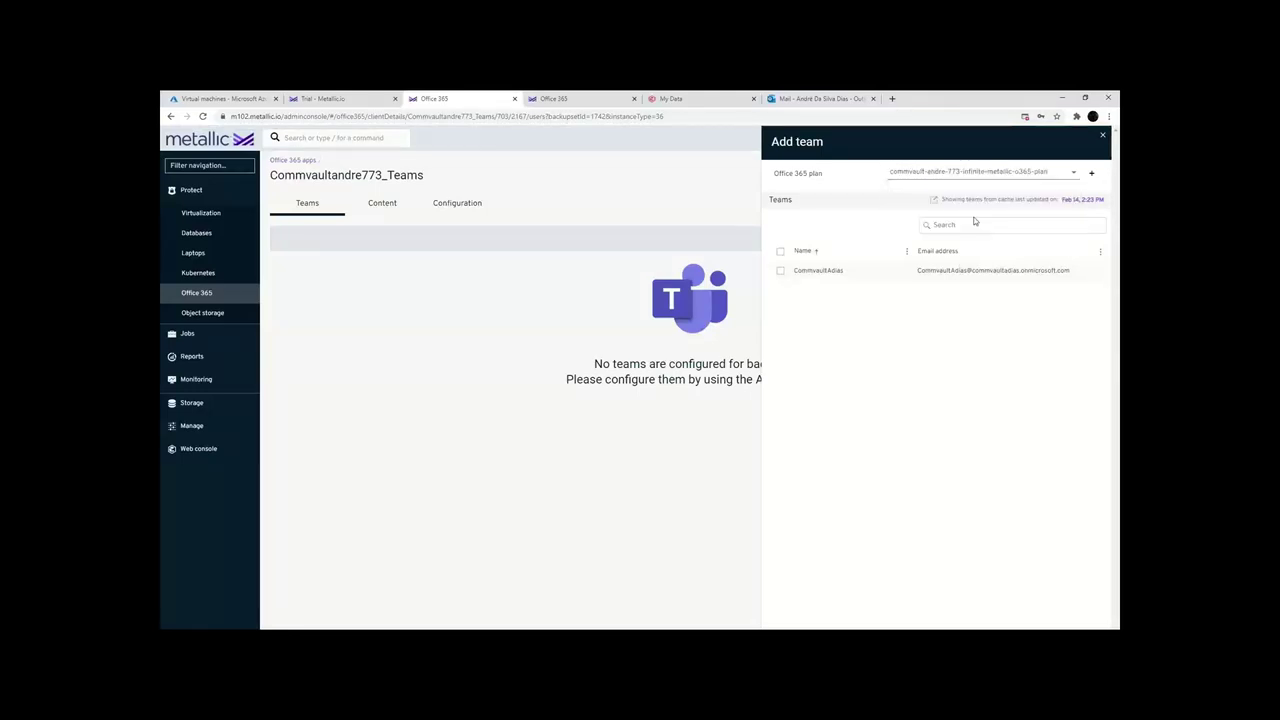
left_click(780, 271)
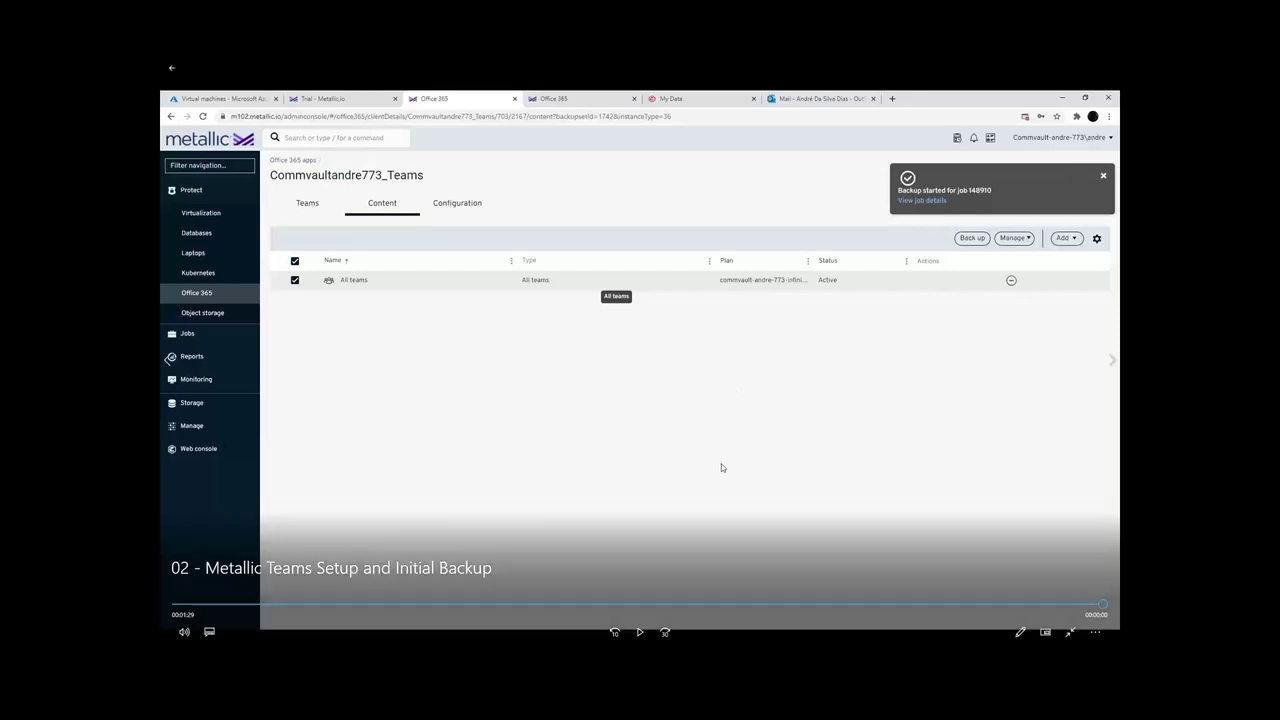
- Exit full screen in the video player, minimize it and switch to the Metallic admin console in Chrome
left_click(1086, 68)
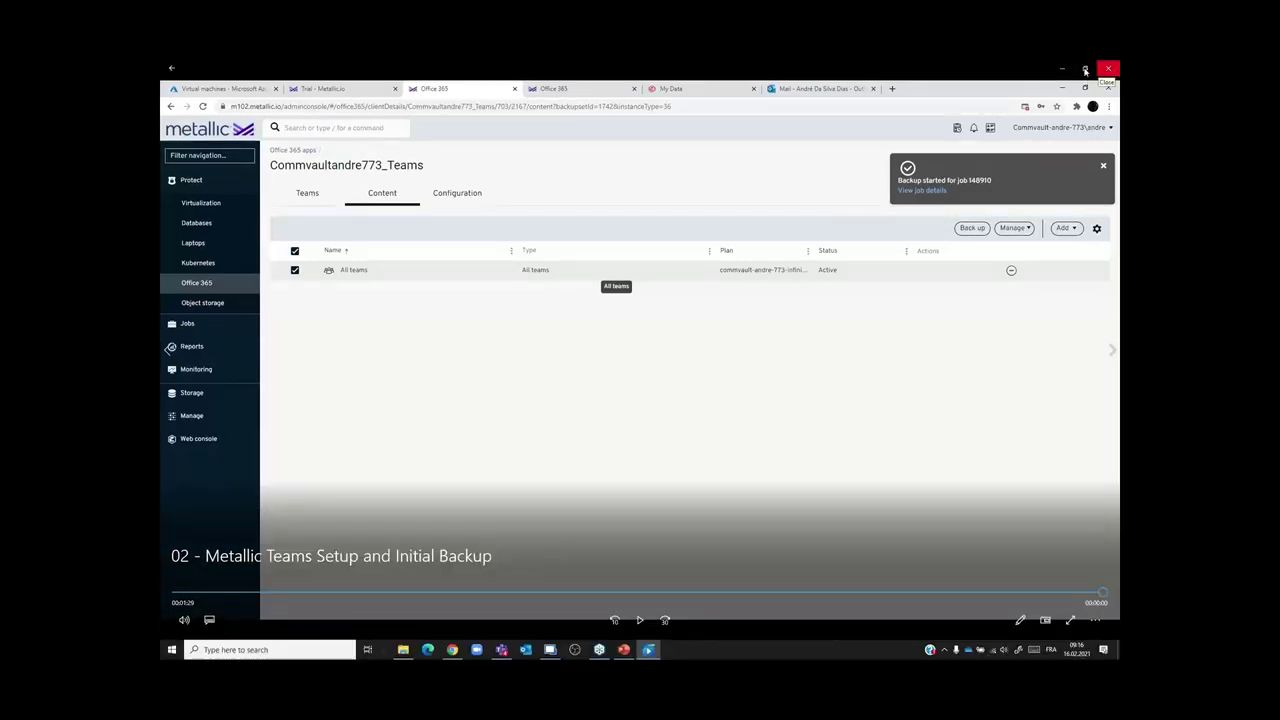
left_click(1062, 68)
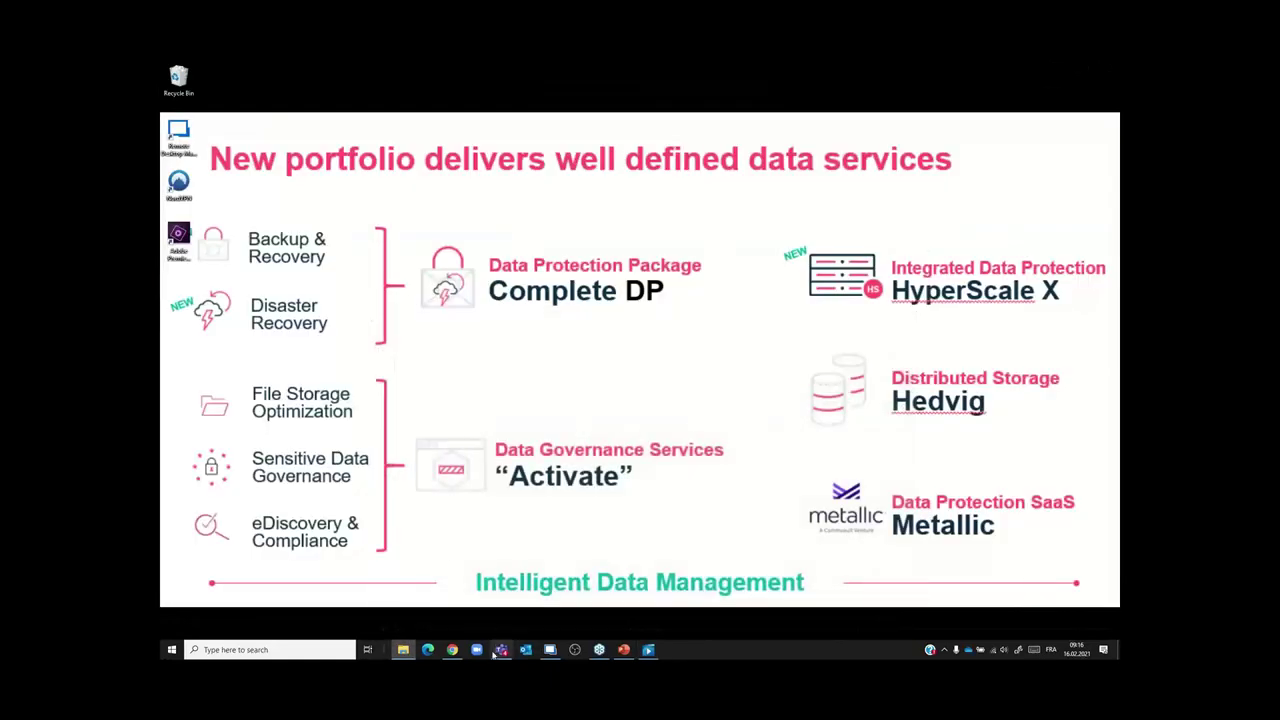
left_click(452, 650)
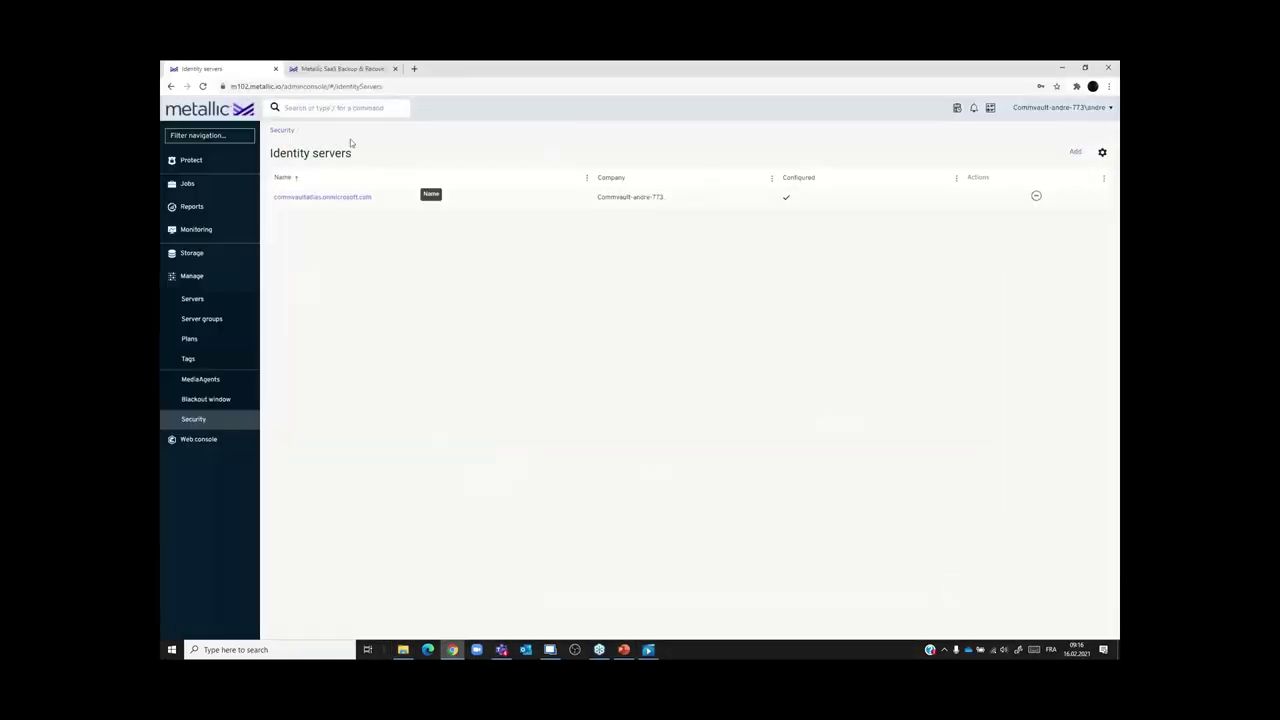
- Open the Teams app from the protected Office 365 apps and narrow the Name column of its team list
left_click(196, 161)
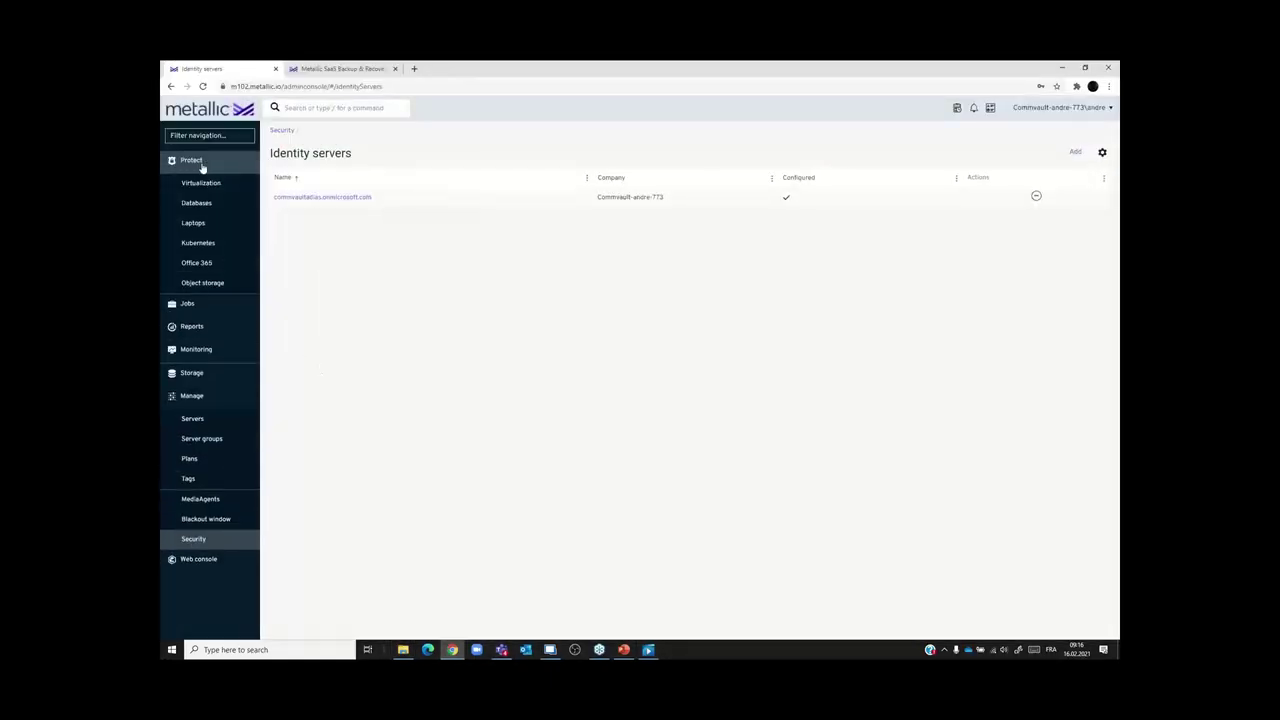
left_click(205, 264)
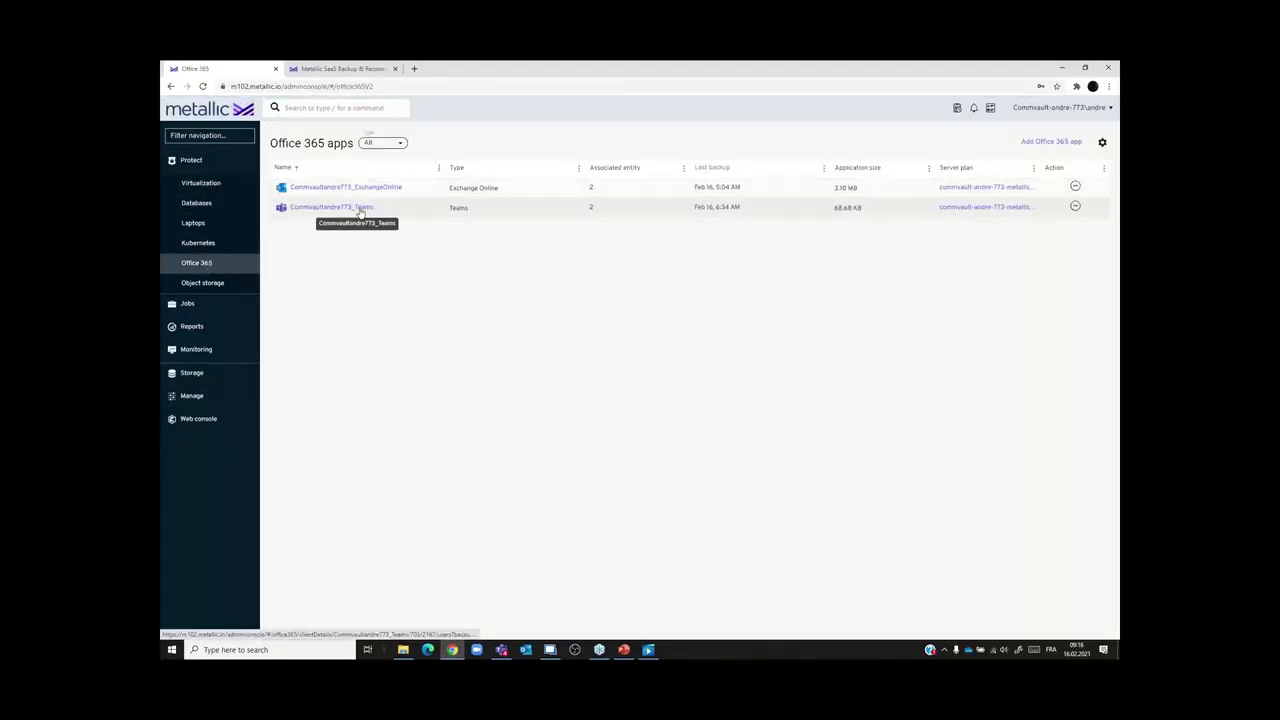
left_click(360, 208)
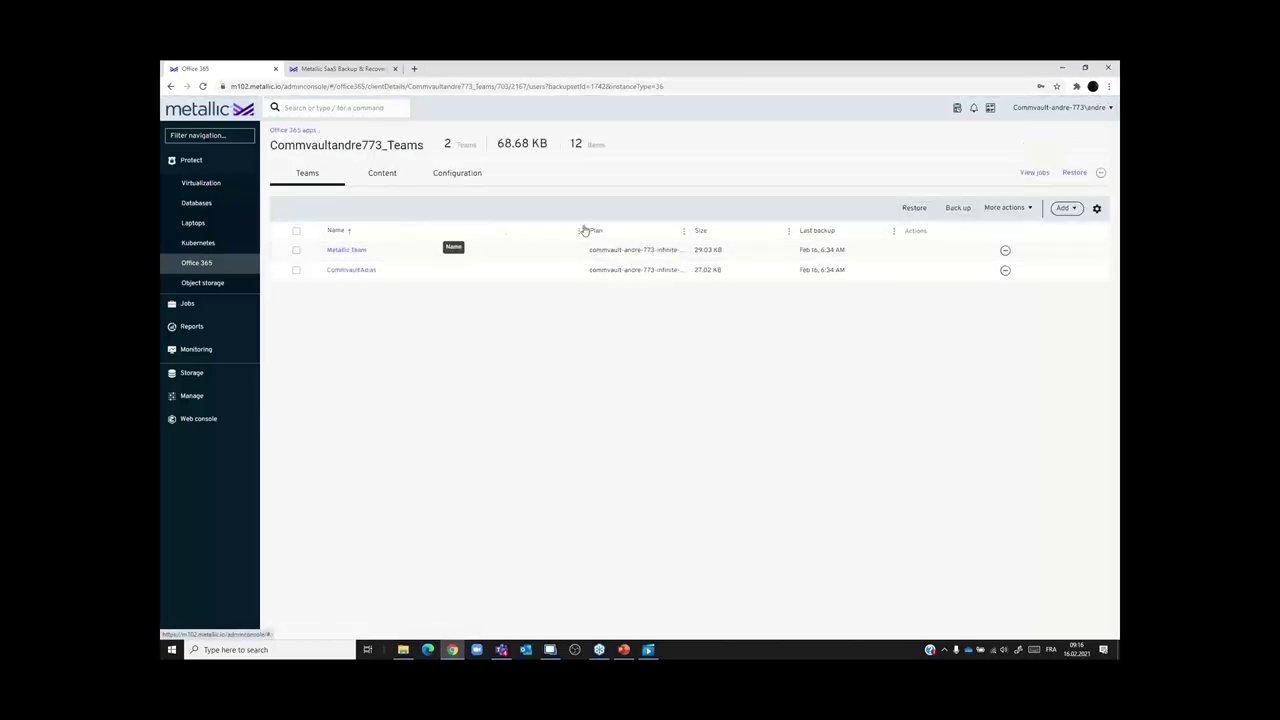
left_click_drag(579, 231, 425, 231)
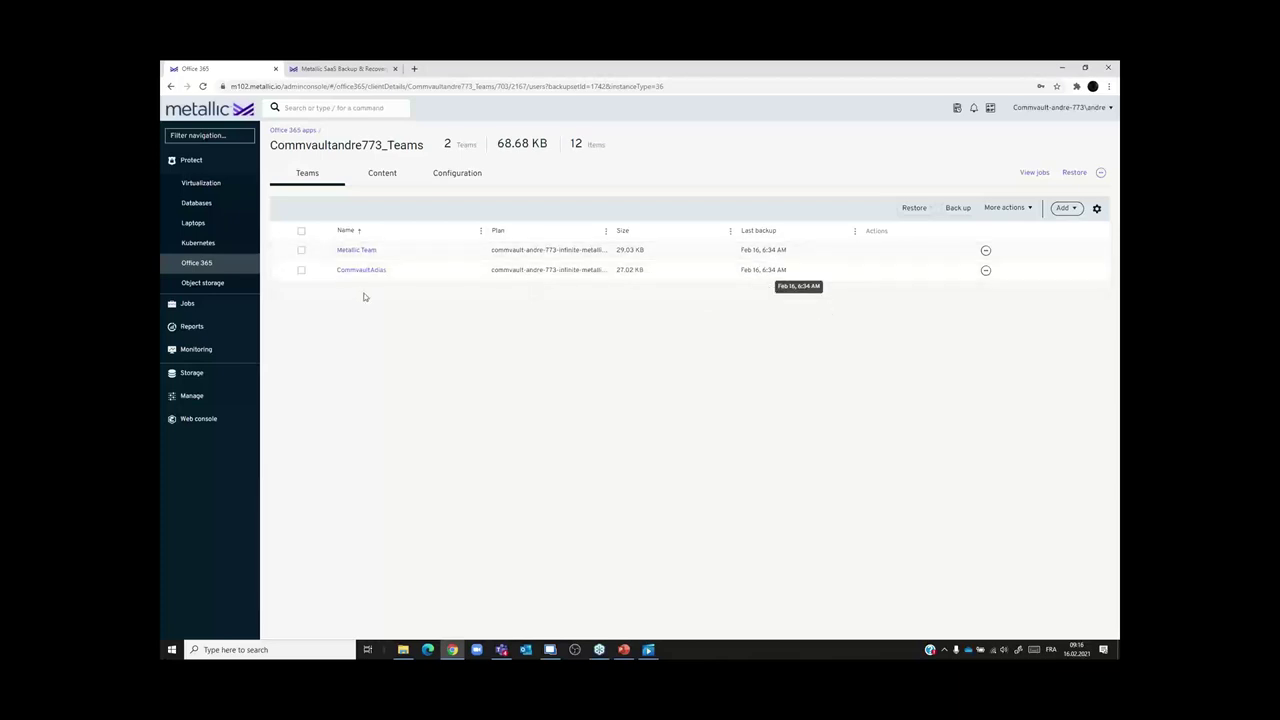
- Review the actions available for Metallic Team, open its item-level restore view and expand the General channel
right_click(867, 258)
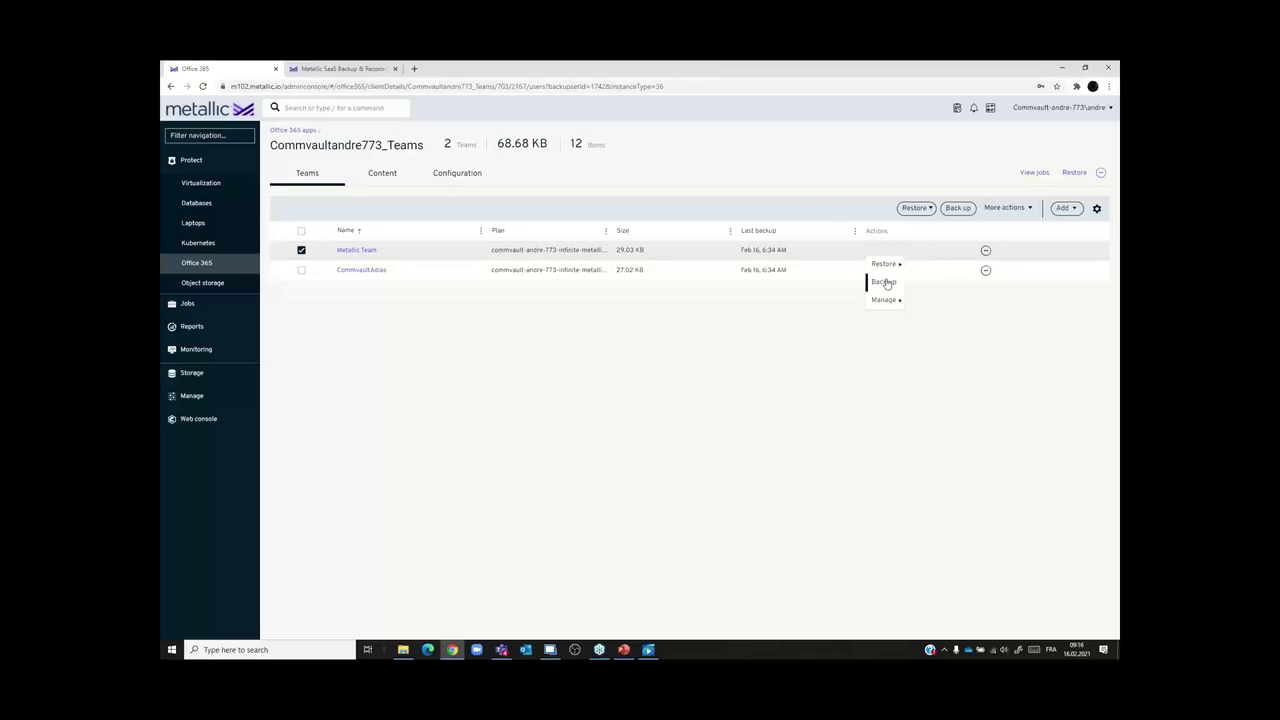
mouse_move(882, 305)
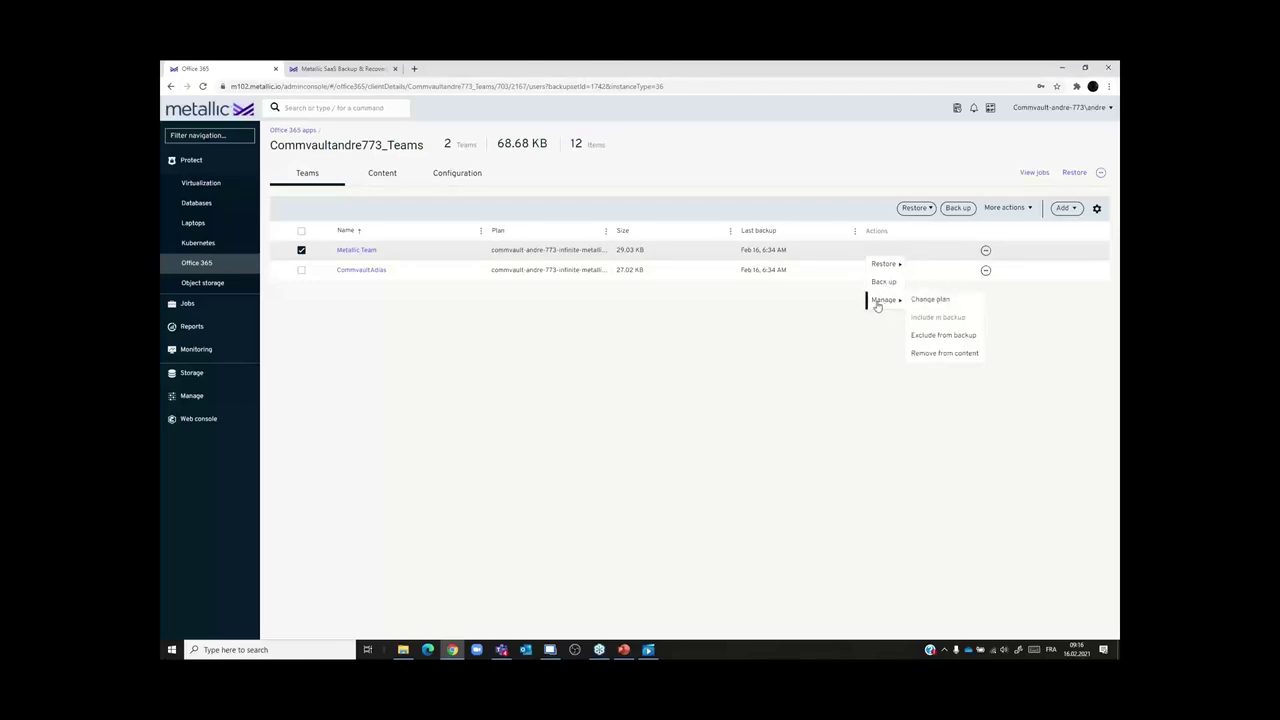
mouse_move(885, 265)
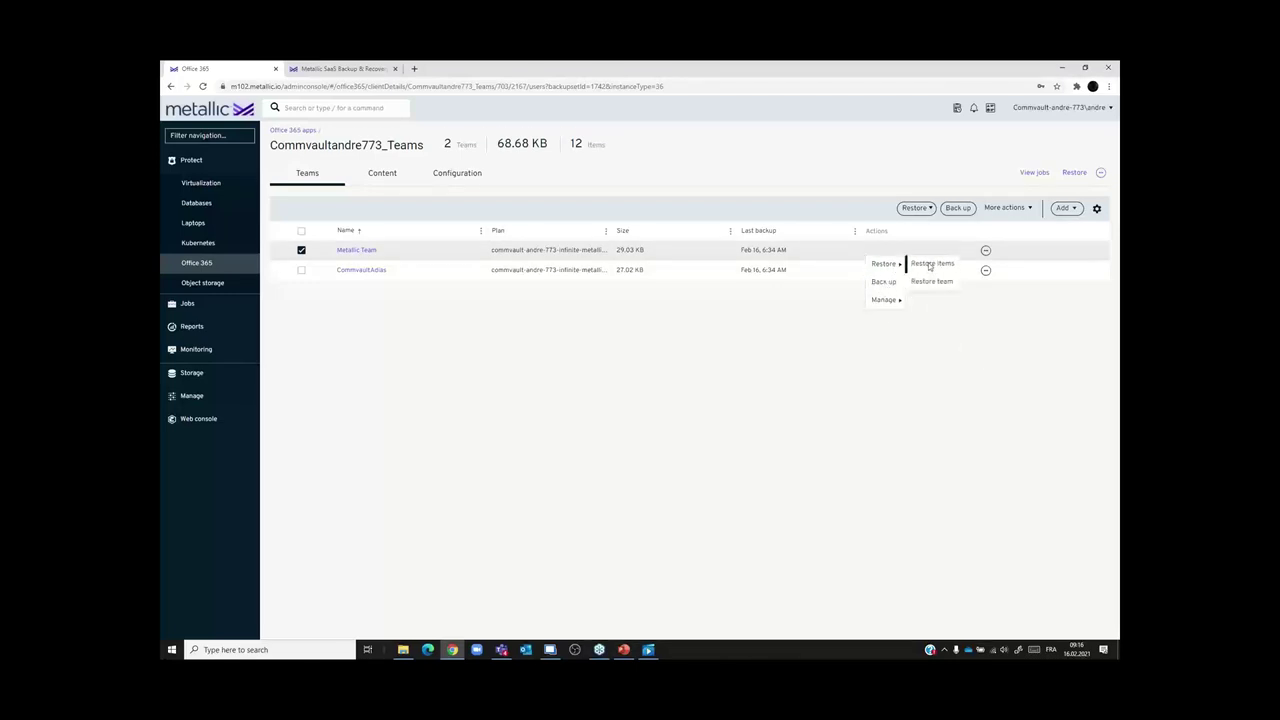
left_click(929, 265)
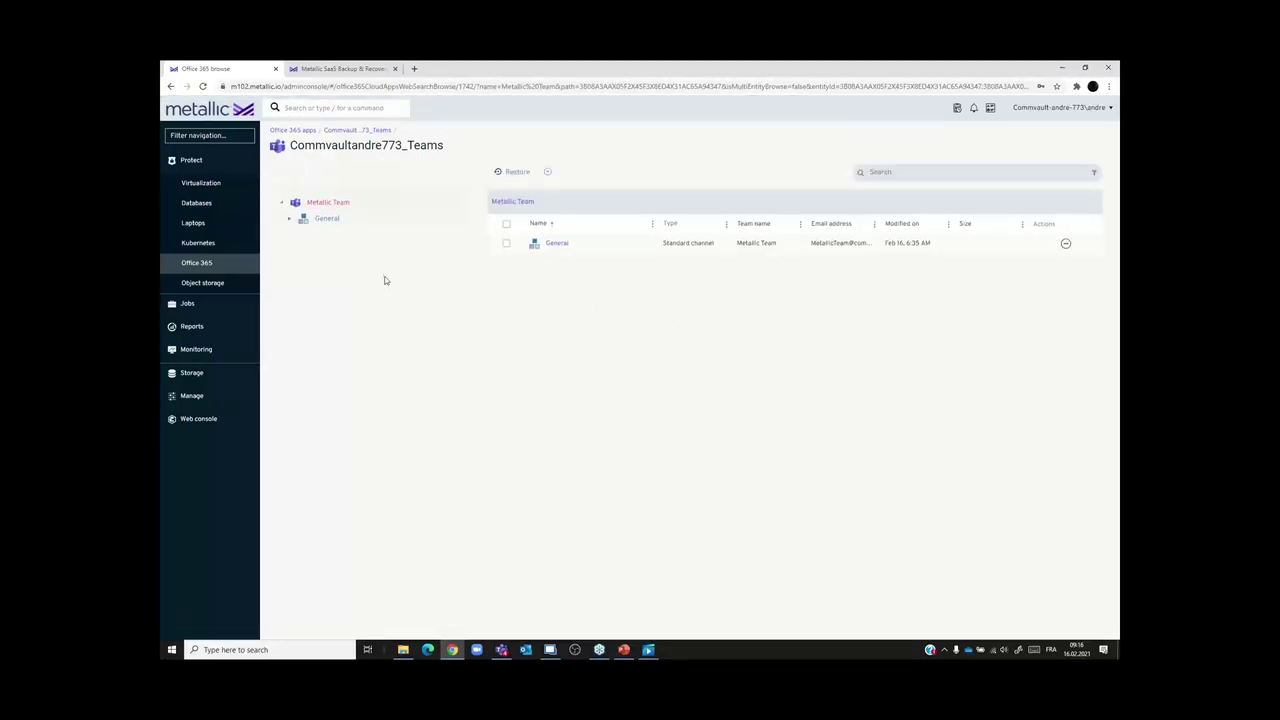
left_click(291, 222)
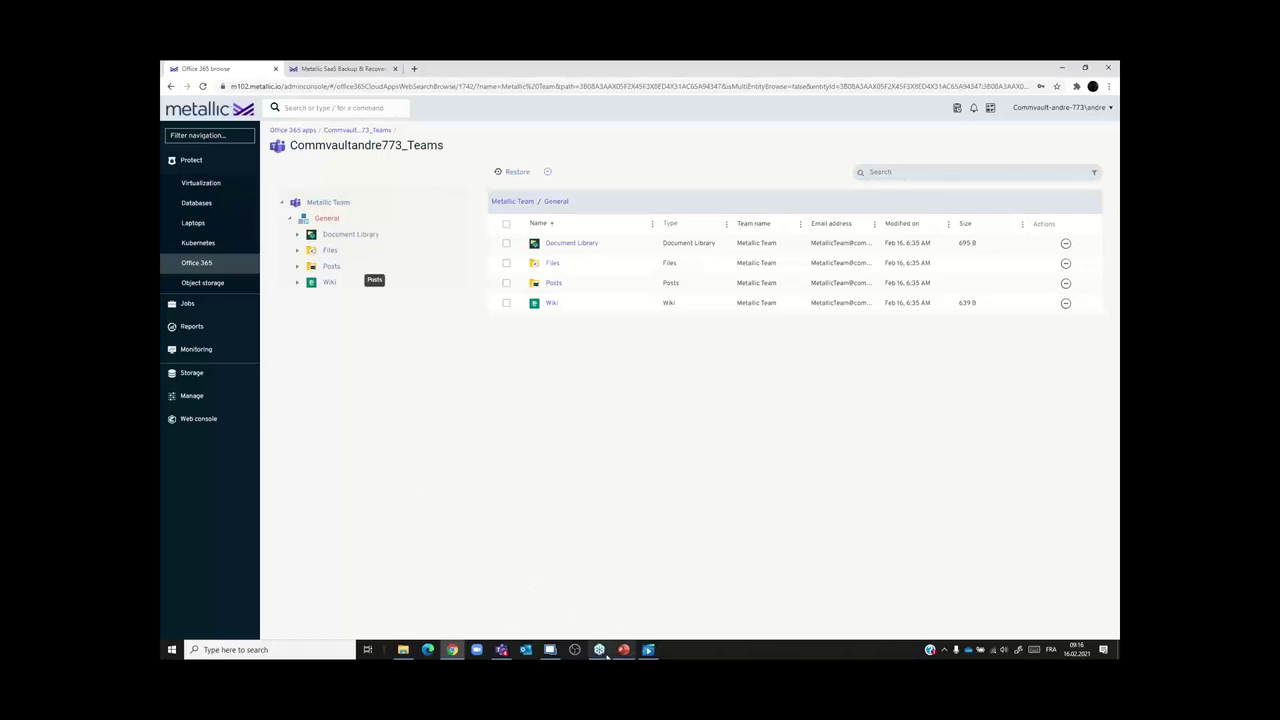
- Switch to the laptopVM session in Remote Desktop Manager, view Metallic Team's General channel posts in Microsoft Teams, and minimize the session window
left_click(550, 650)
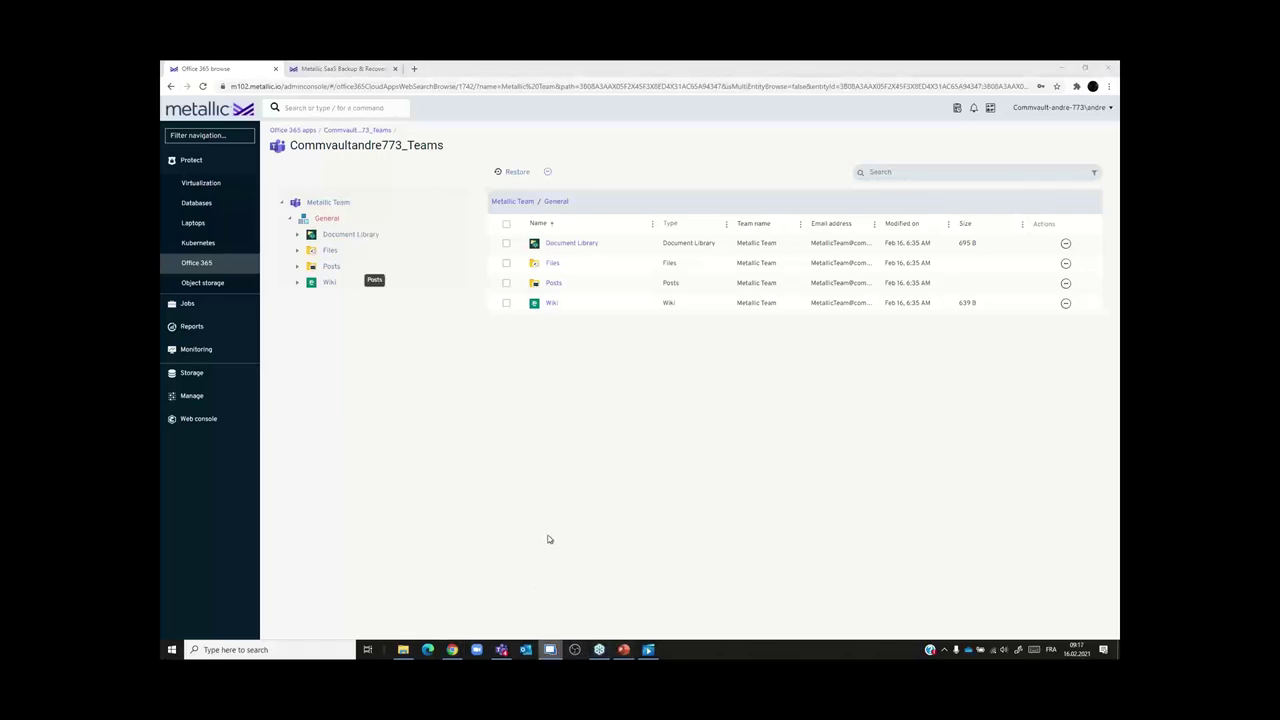
left_click(423, 112)
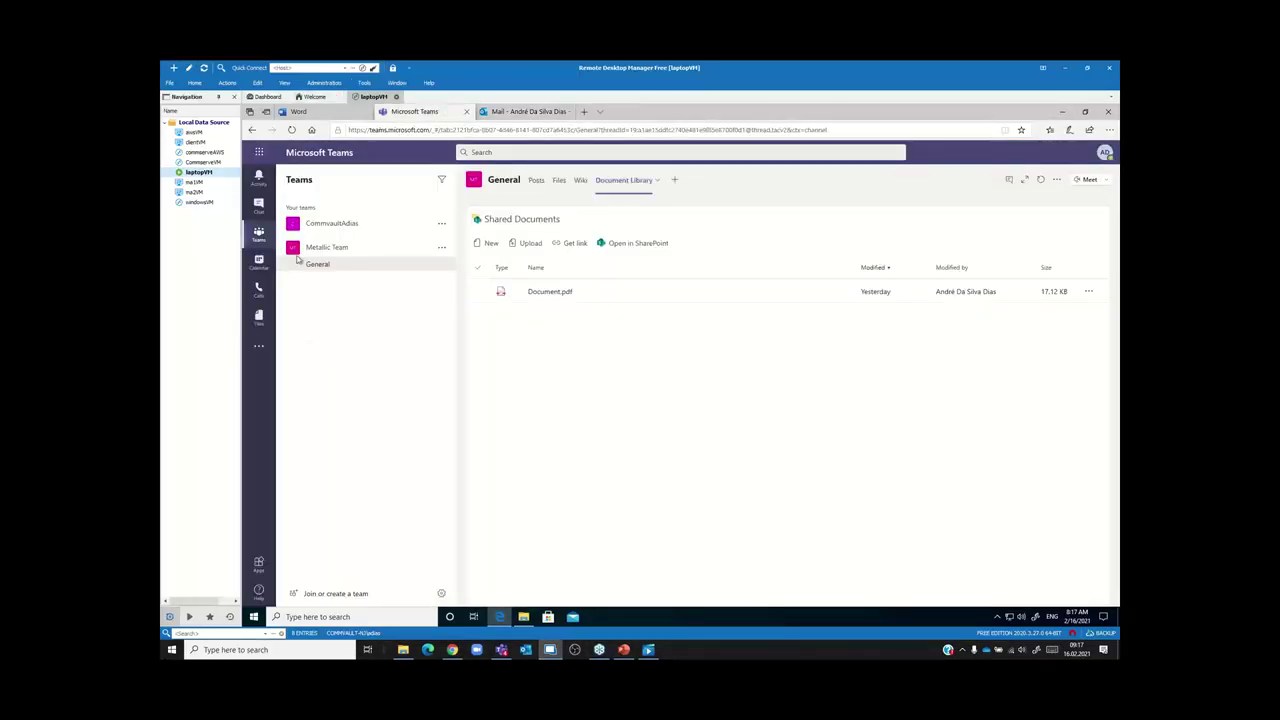
left_click(322, 249)
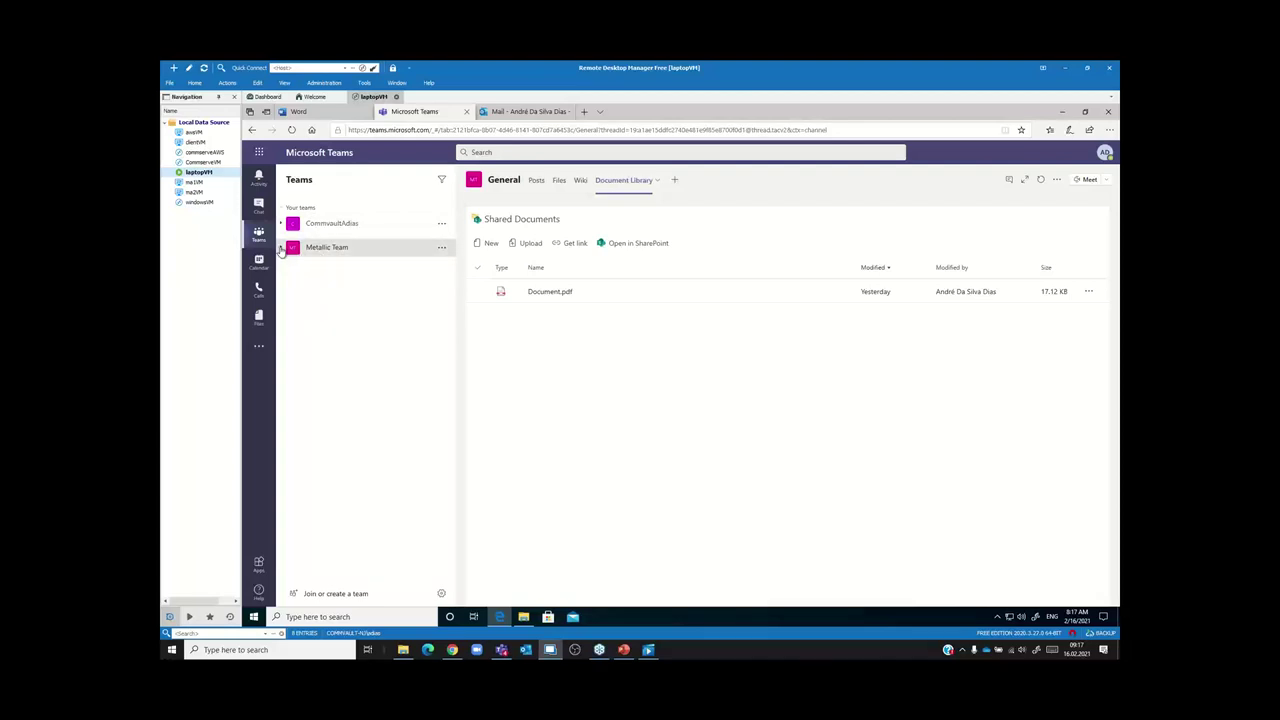
left_click(363, 250)
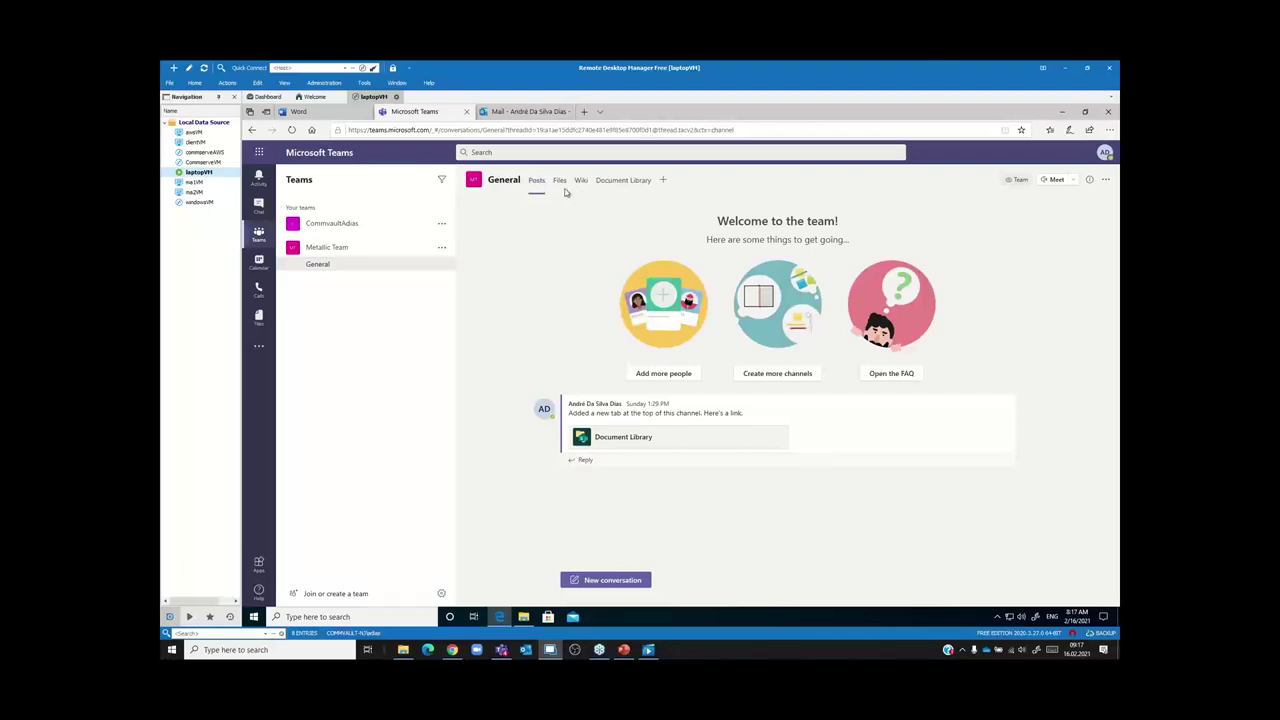
left_click(1064, 67)
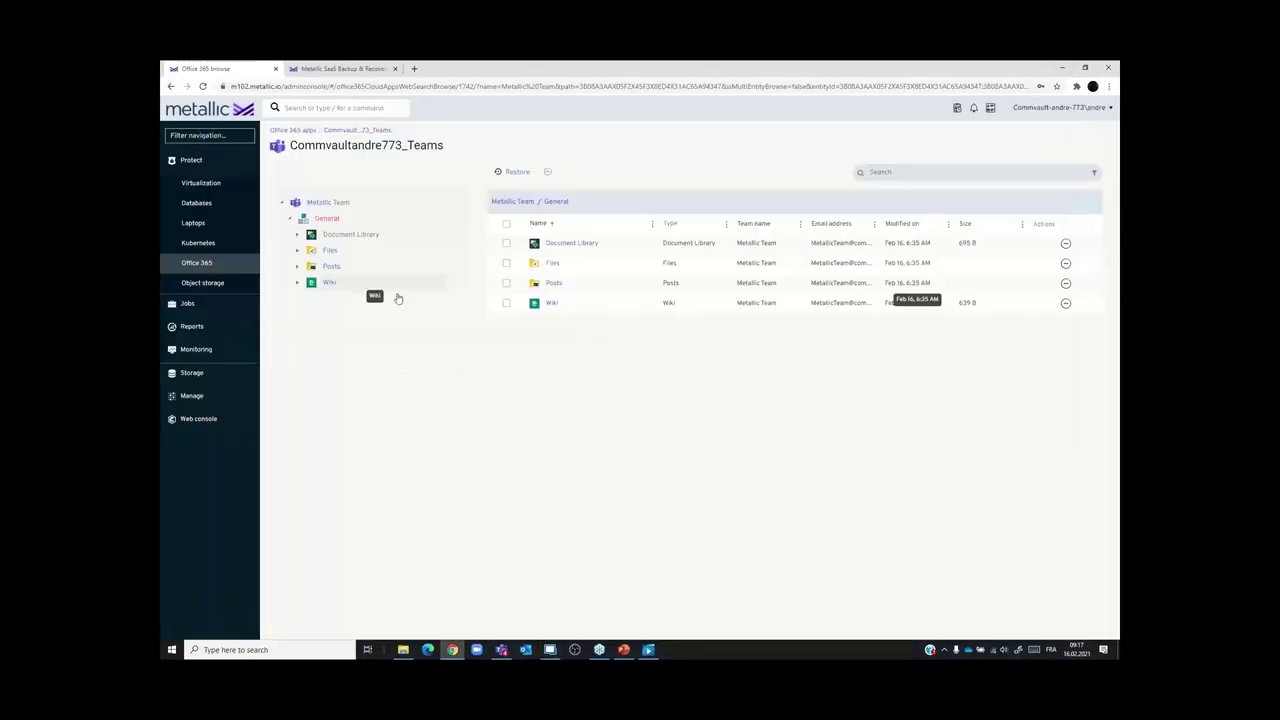
- Browse the General channel's backed-up Document Library, Files, Wiki and Posts, and select the post as a restore candidate
left_click(589, 249)
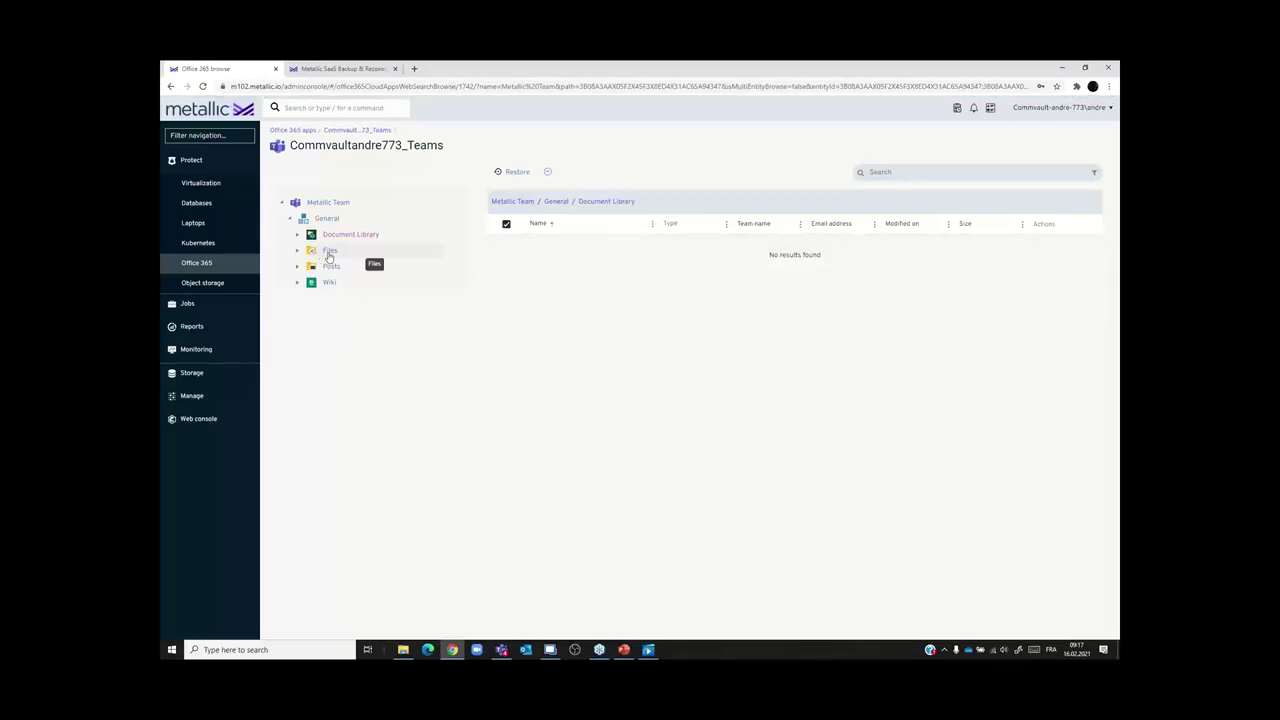
left_click(329, 252)
left_click(331, 267)
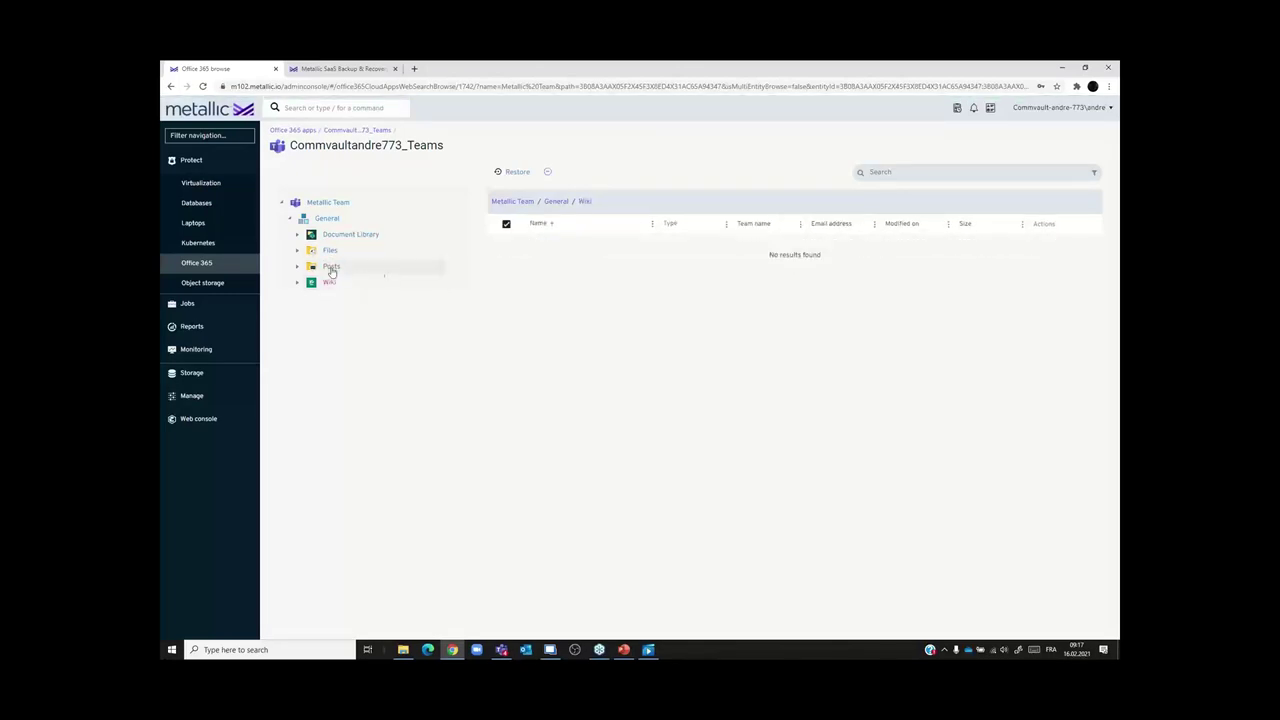
left_click(504, 243)
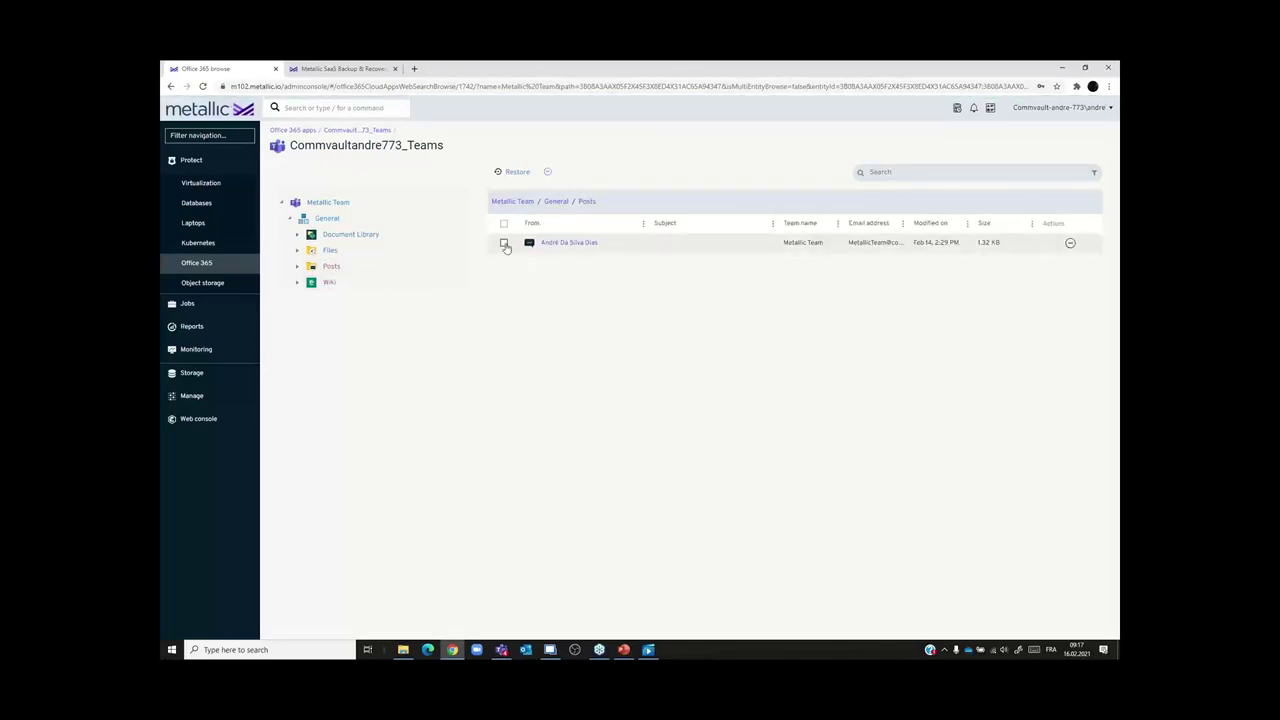
left_click(515, 173)
left_click_drag(645, 223, 619, 228)
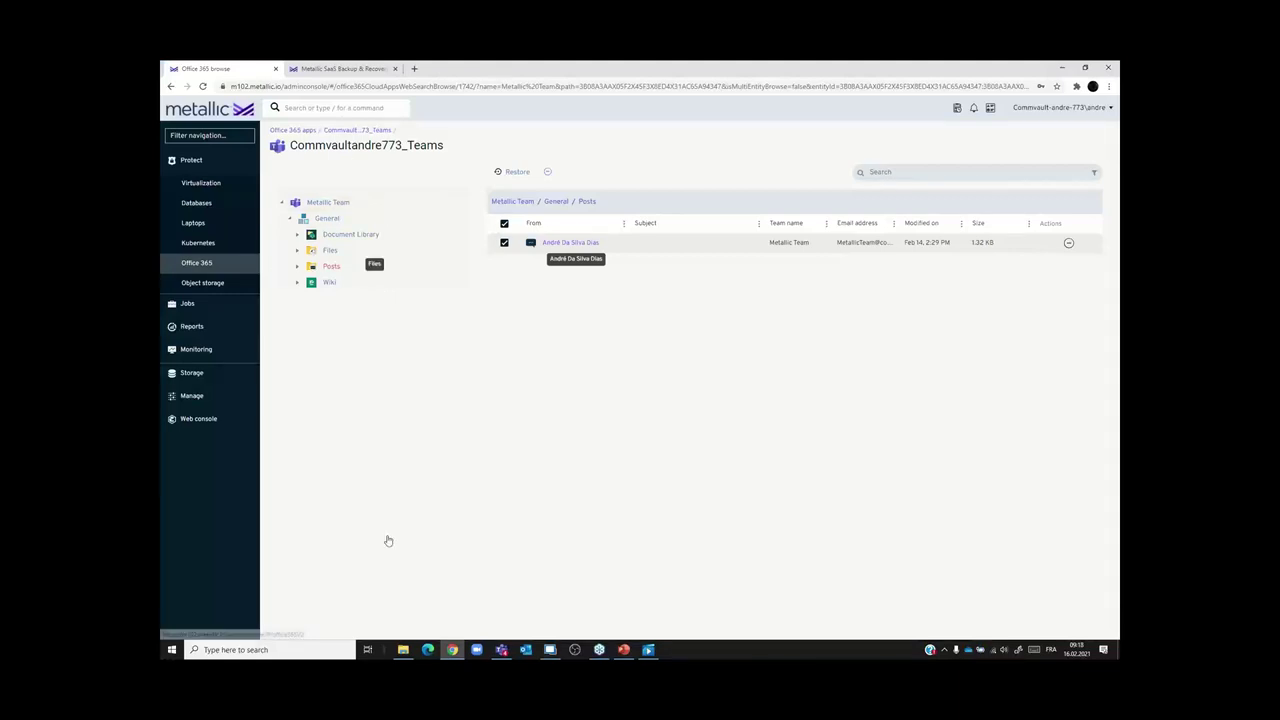
- Look through the virtualization section's hypervisors, examine the Microsoft Azure hypervisor's overview and return to the list
left_click(206, 188)
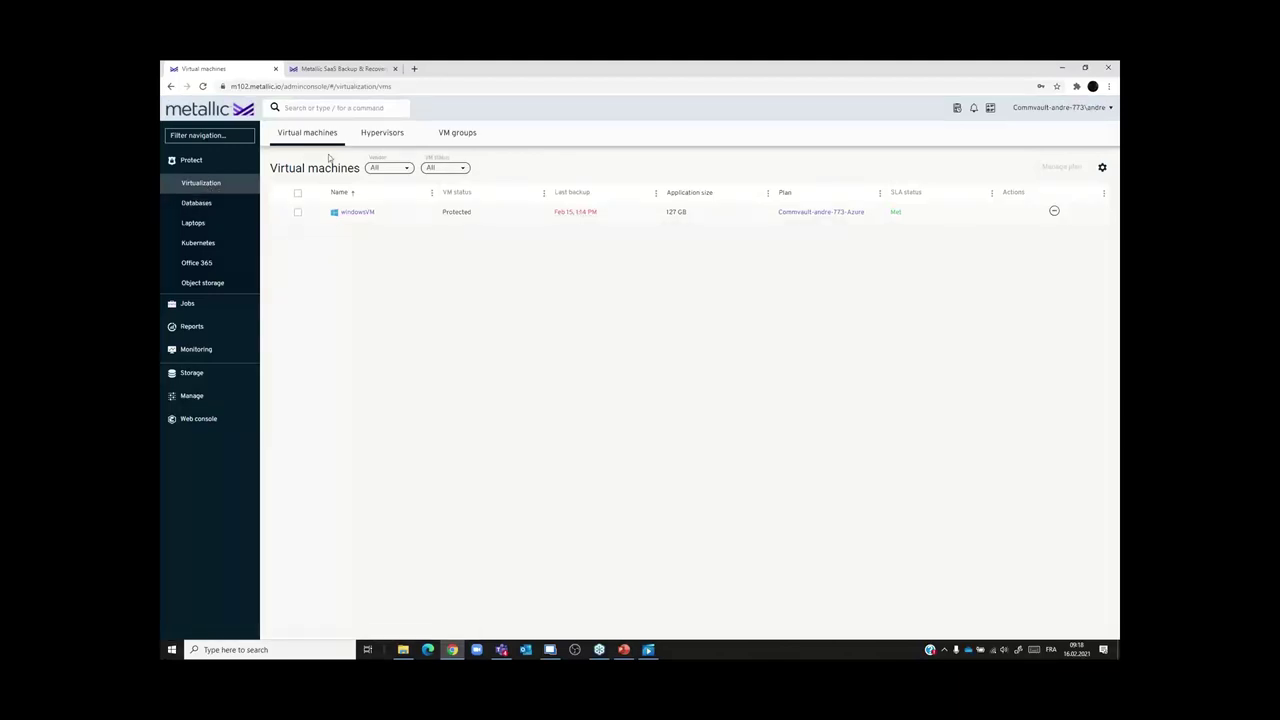
left_click(392, 134)
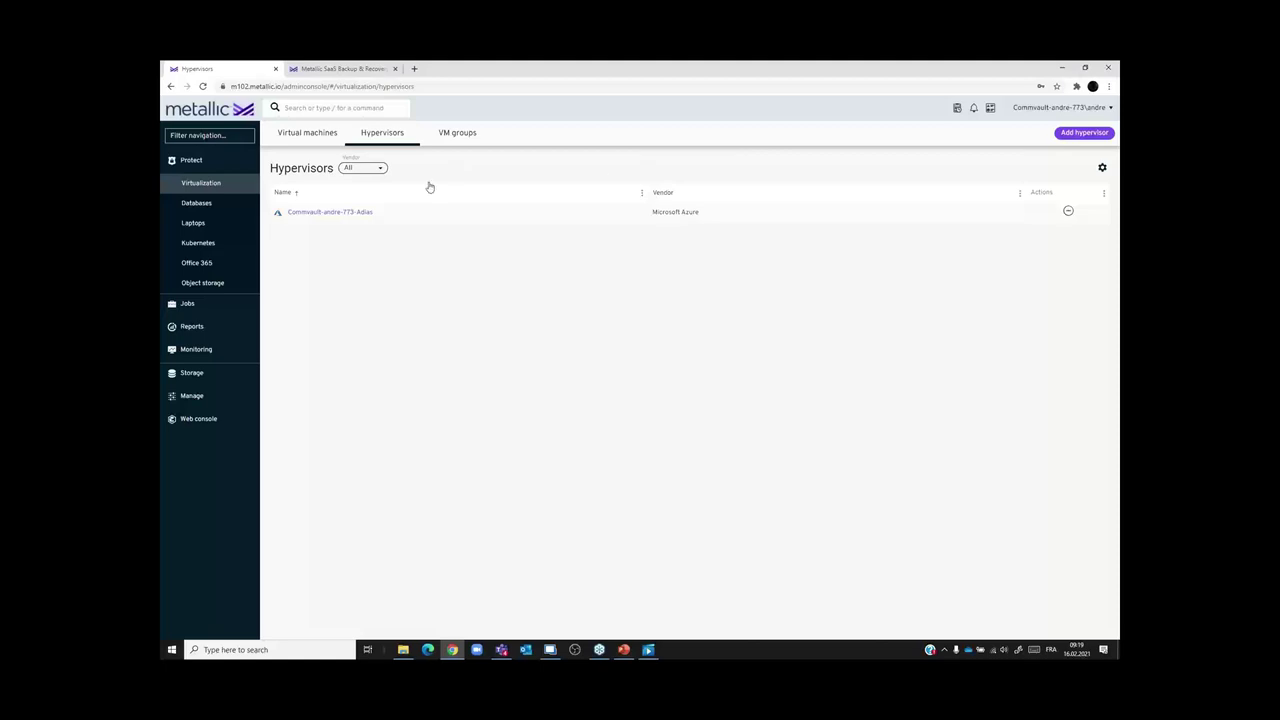
left_click_drag(641, 192, 462, 195)
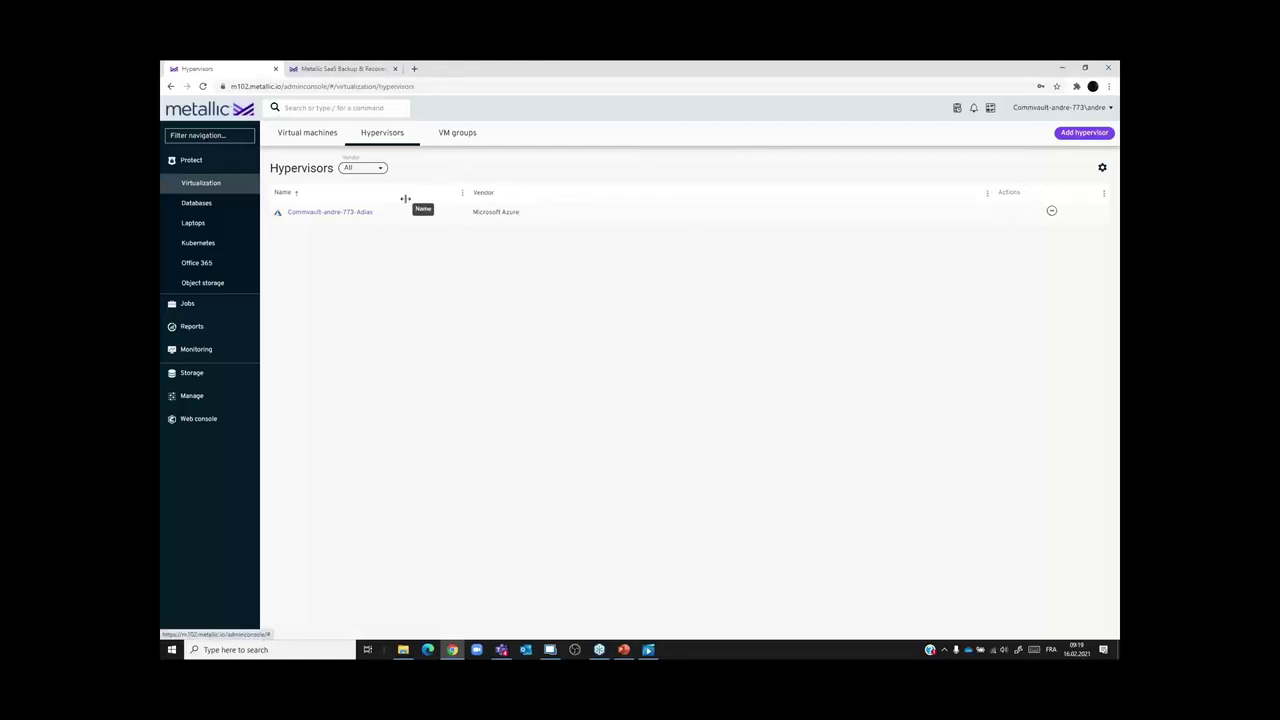
left_click(317, 214)
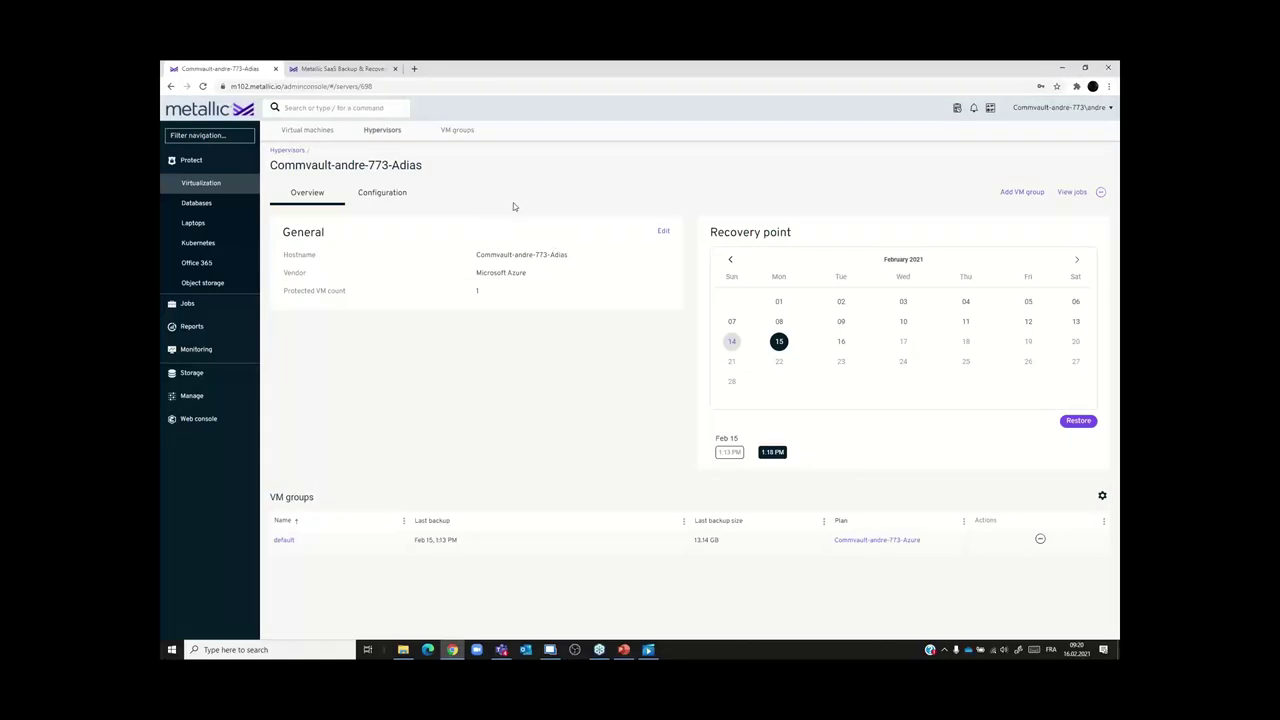
left_click(288, 151)
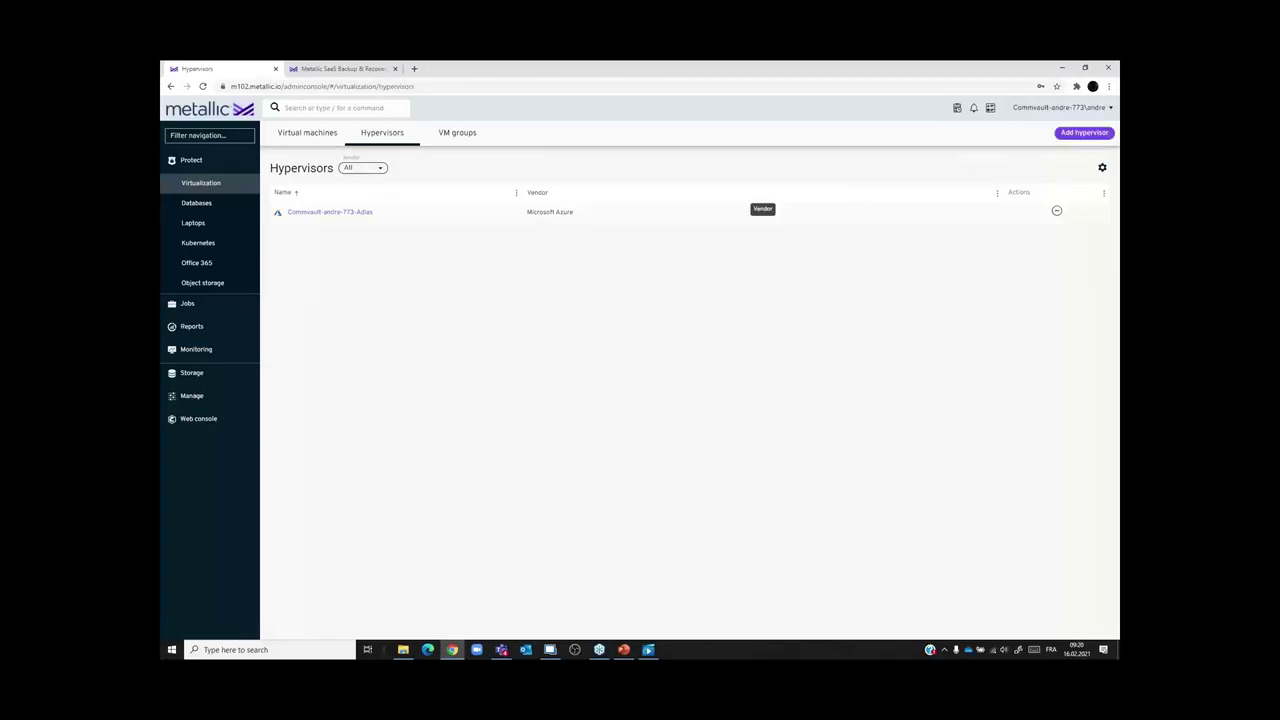
- View the vendors offered for adding a hypervisor and close the selection without choosing one
key("super+e")
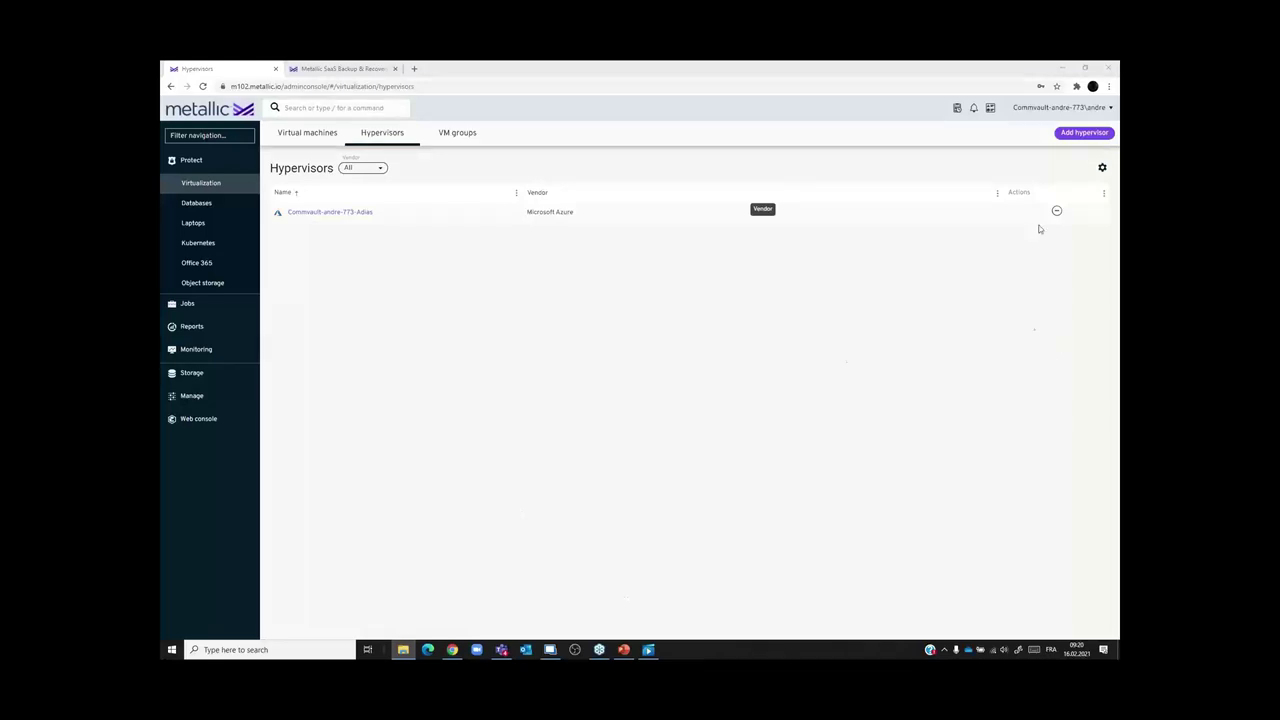
left_click(1086, 133)
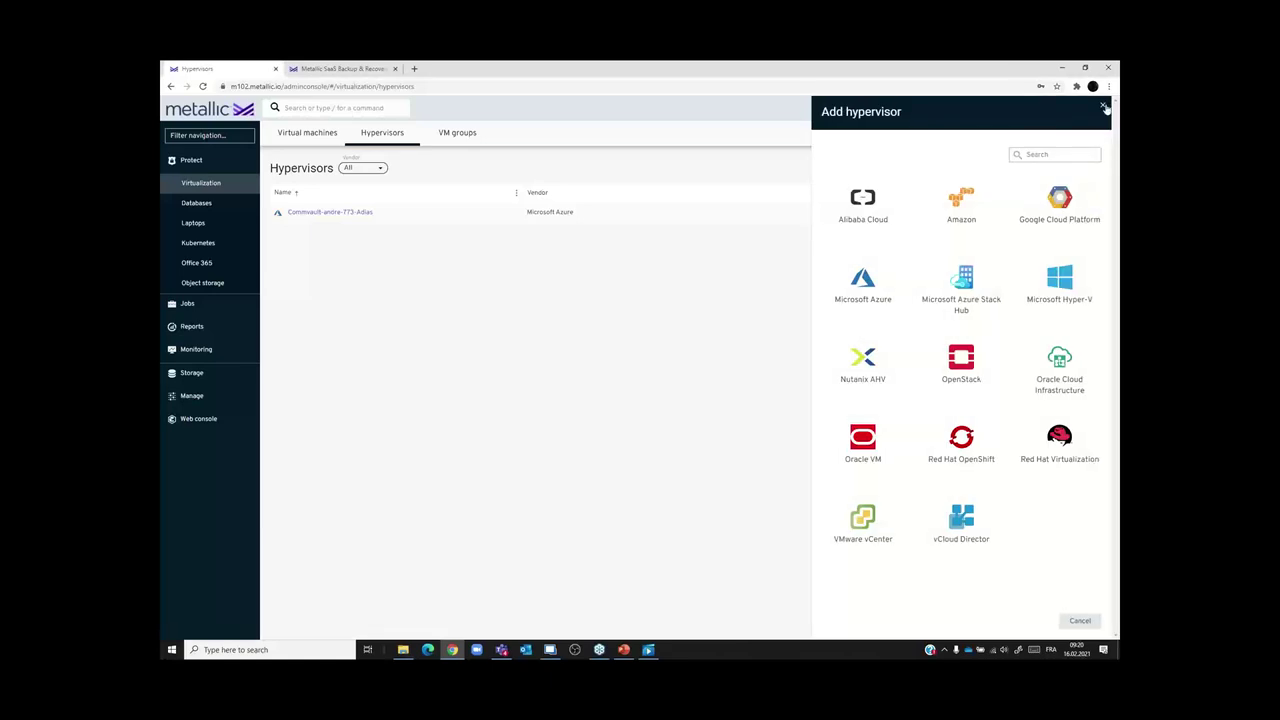
left_click(1104, 107)
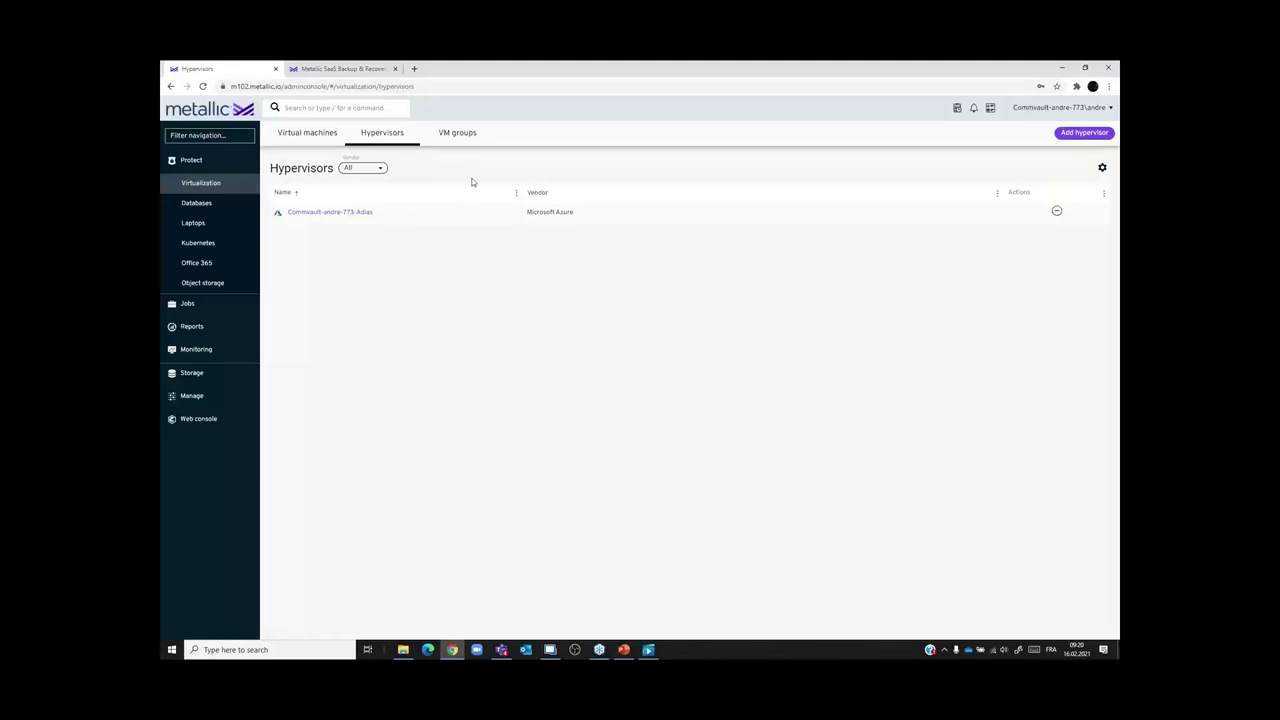
- Narrow the Name column in the hypervisors list and open the Microsoft Azure hypervisor's overview
left_click_drag(520, 193, 426, 190)
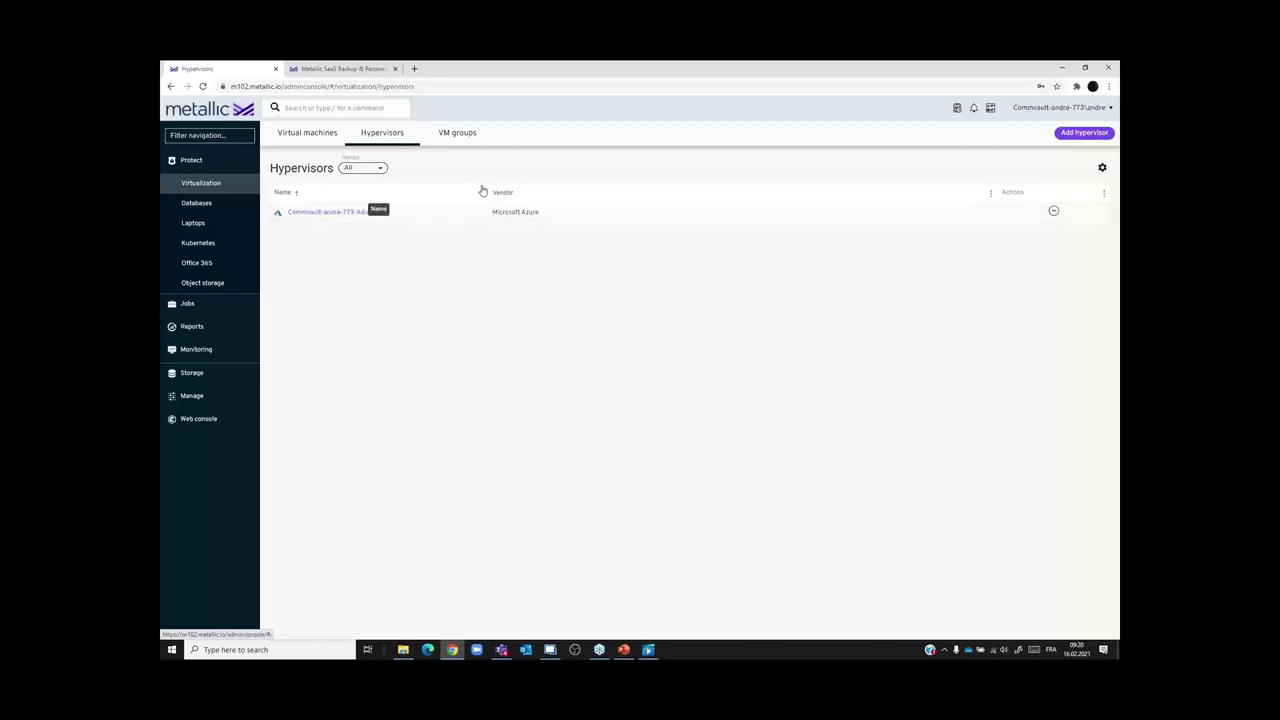
left_click_drag(487, 192, 398, 197)
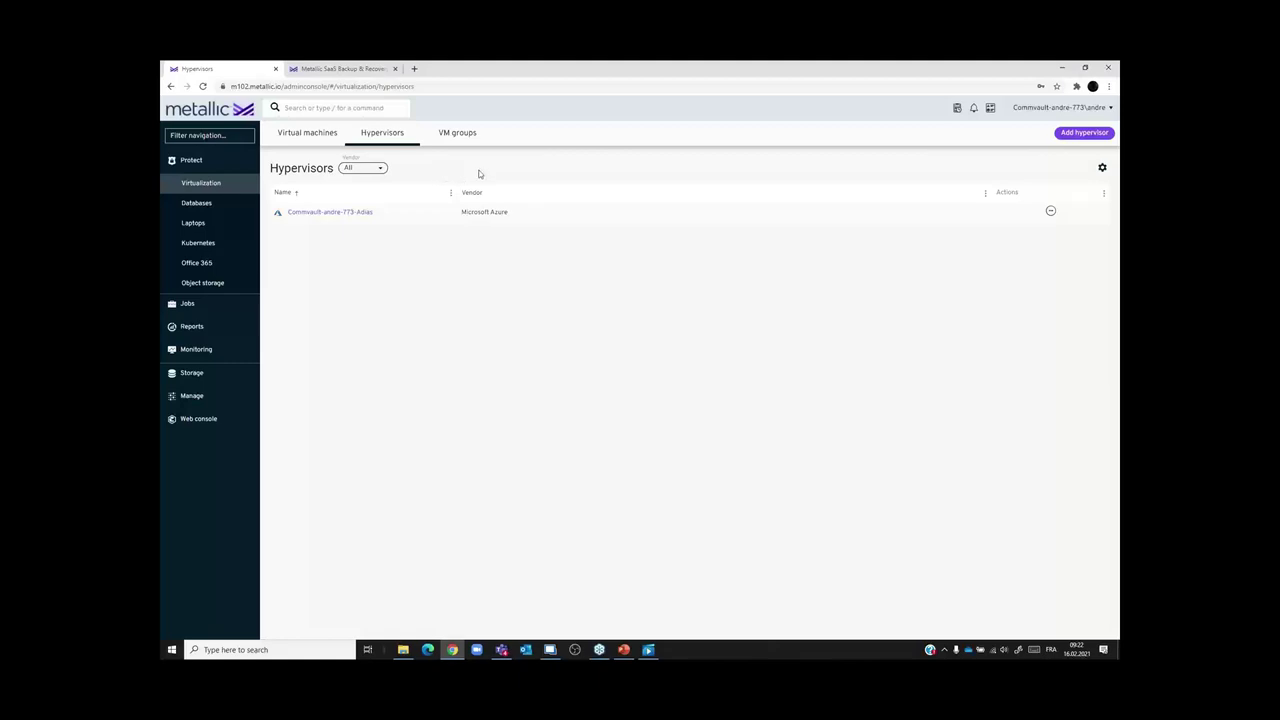
left_click(331, 213)
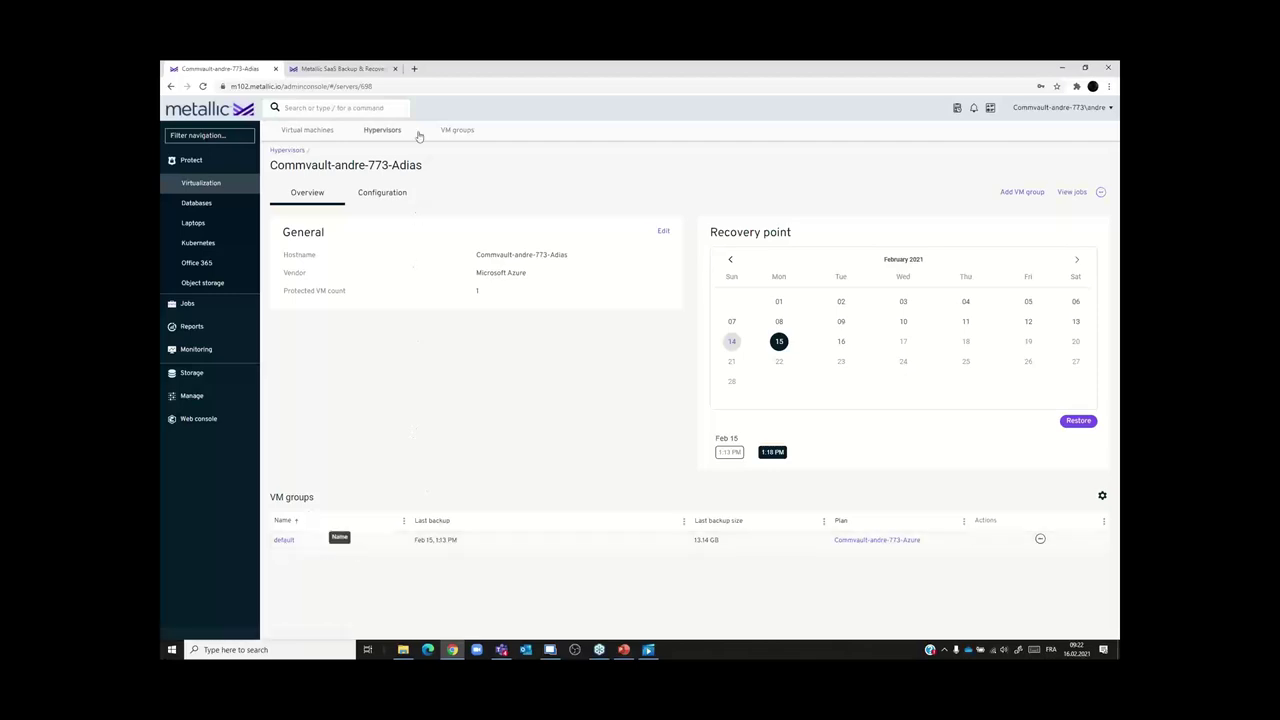
- Open the default VM group and bring up the full virtual machine restore options for windowsVM from the Feb 15 recovery point
left_click(467, 132)
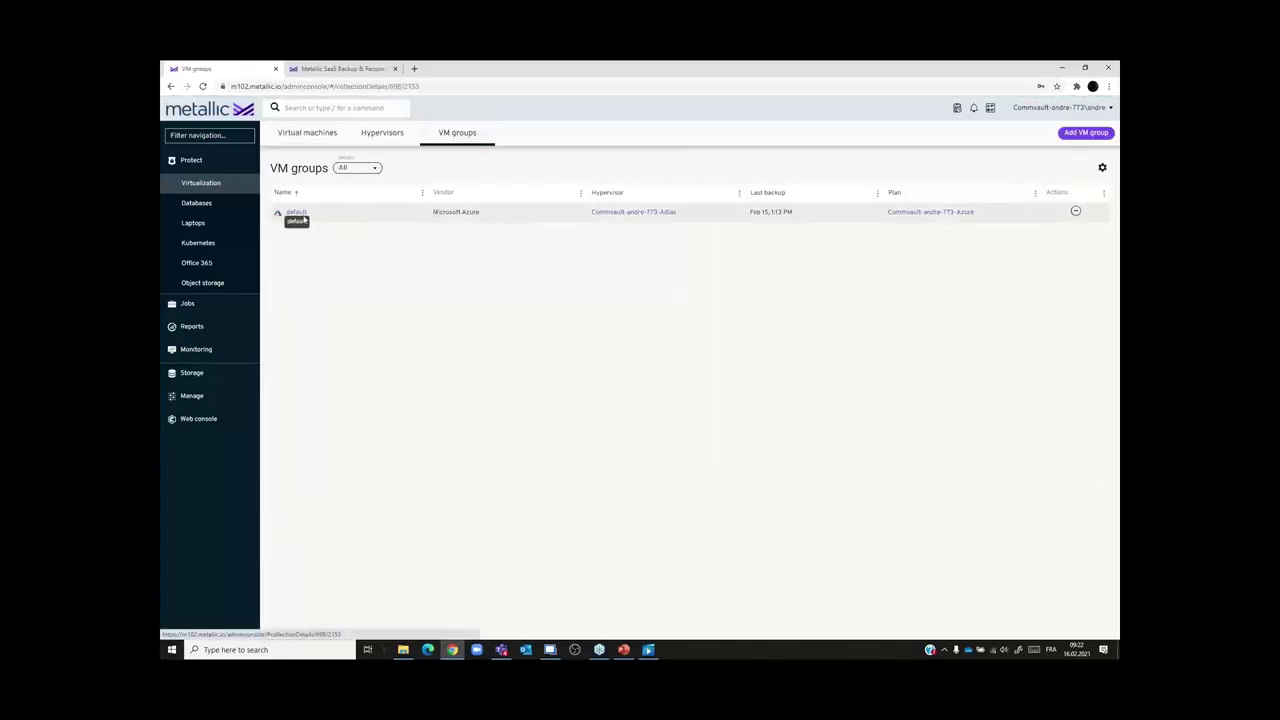
left_click(295, 213)
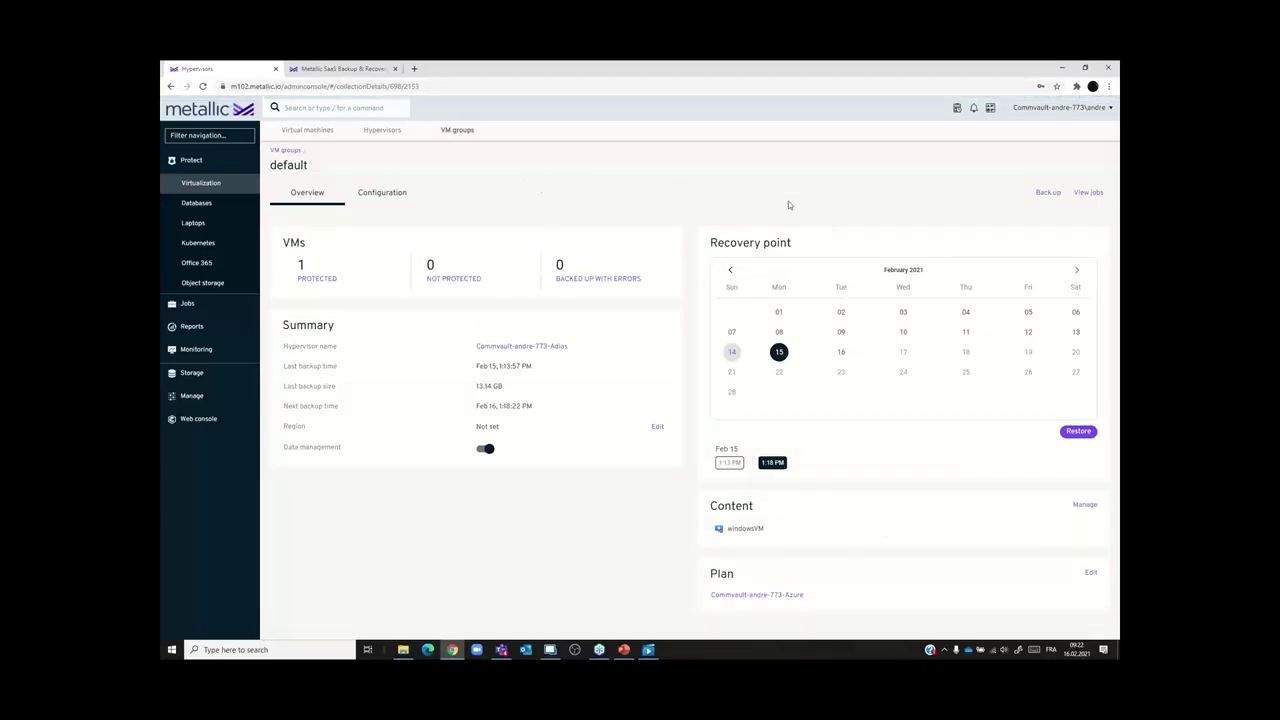
left_click(1087, 436)
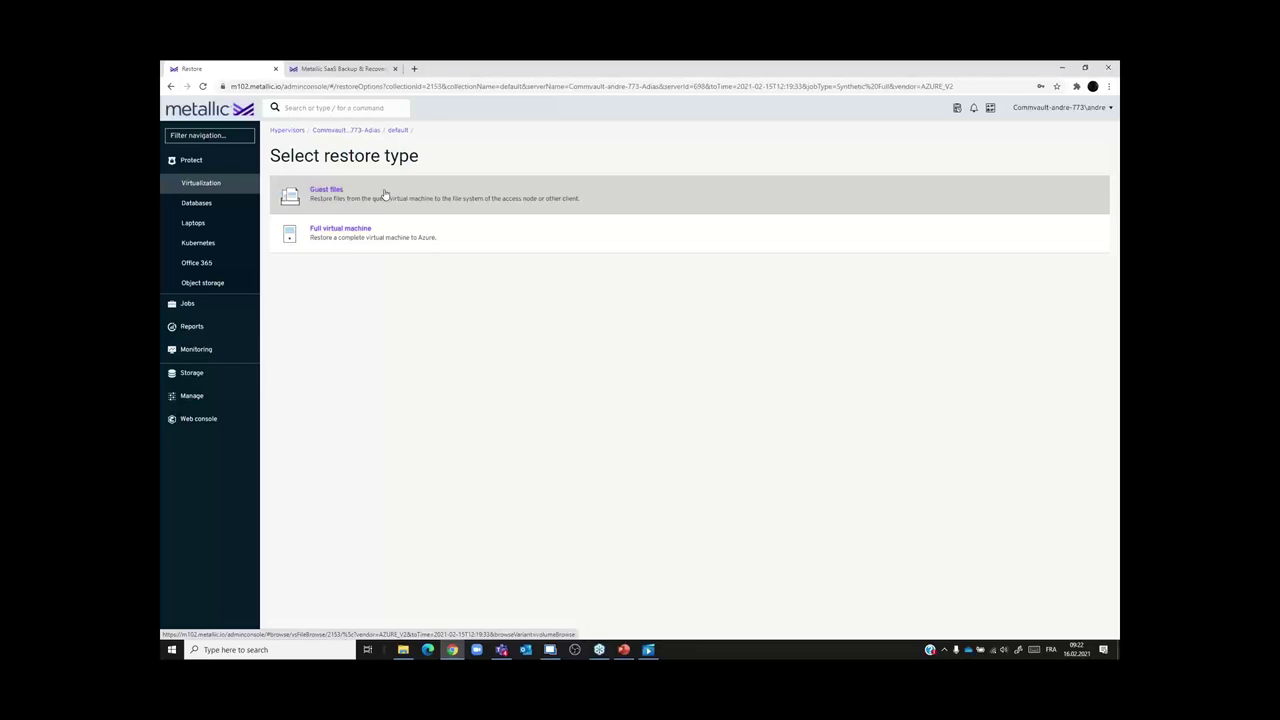
left_click(356, 240)
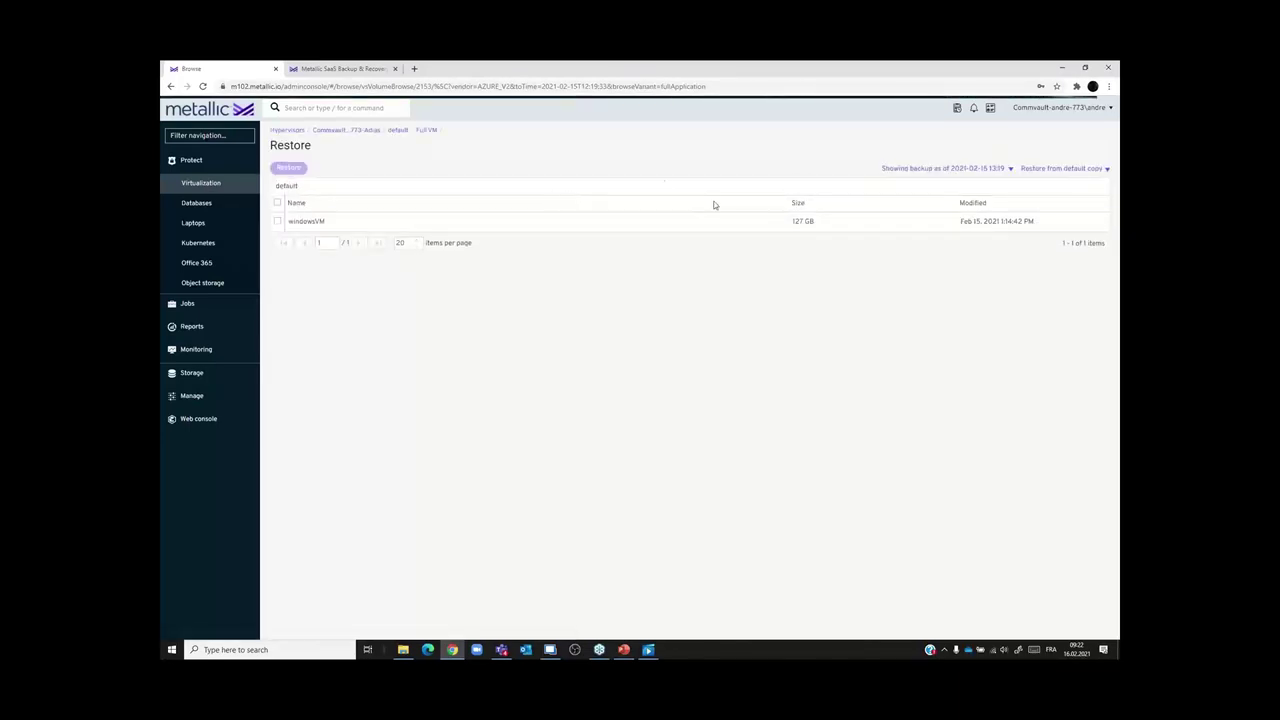
left_click(278, 222)
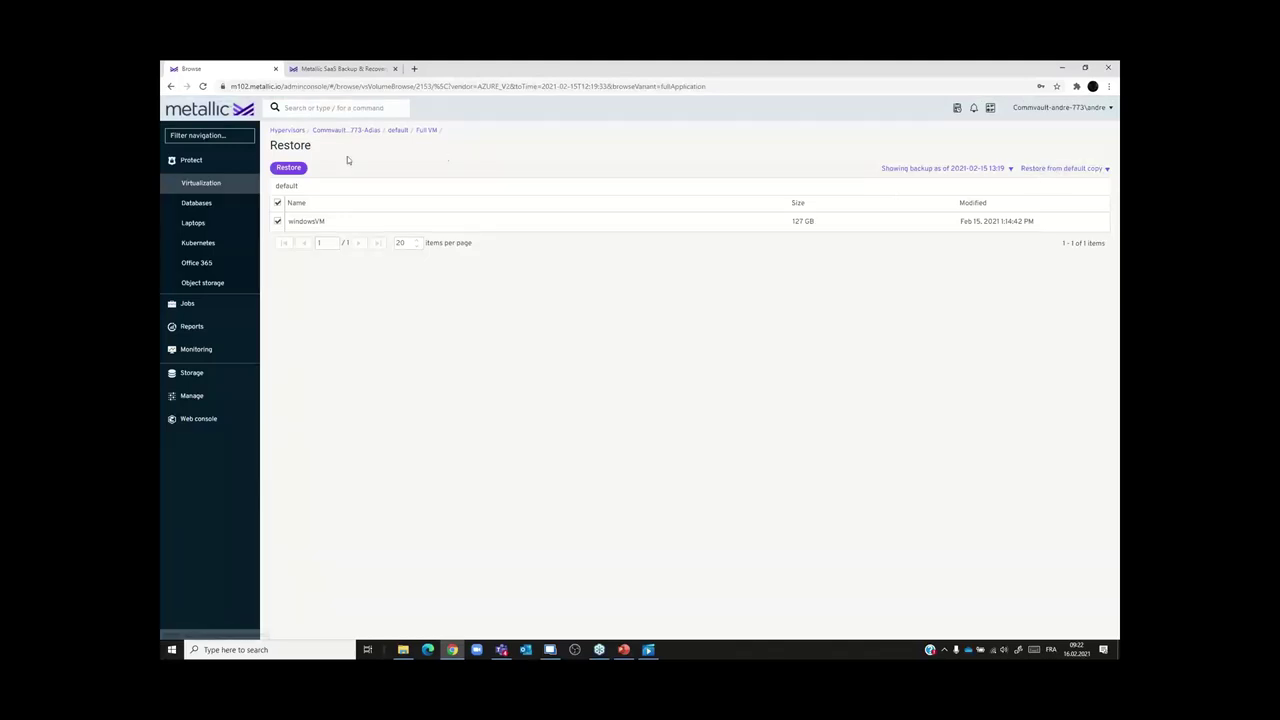
left_click(288, 168)
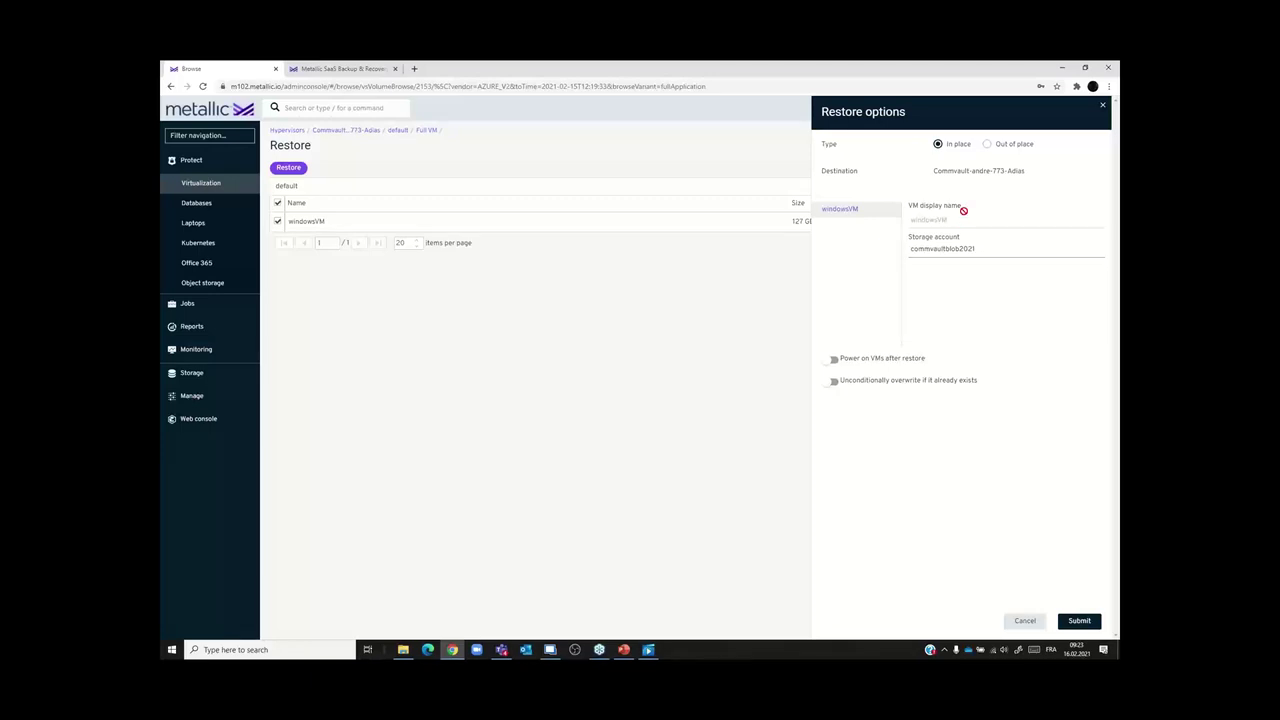
- Try an out-of-place restore with the display name windowsVM2, review the VM sizes and regions offered, and cancel the restore options
left_click(986, 146)
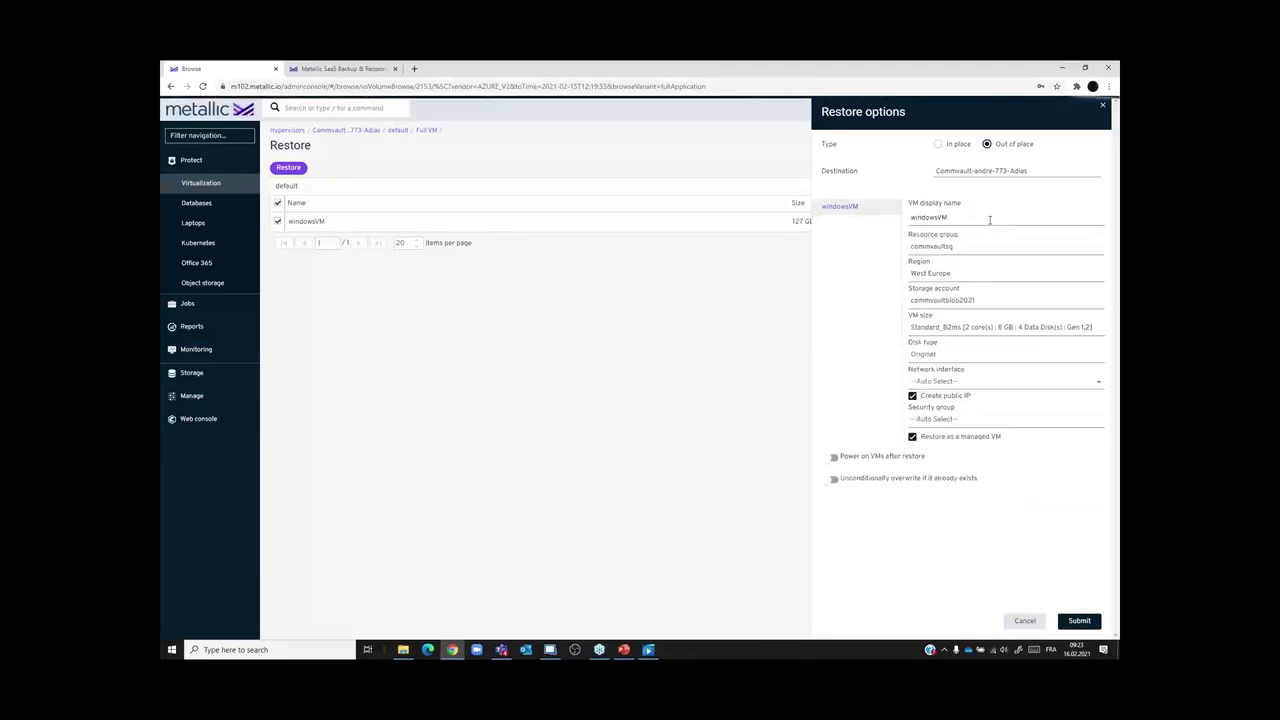
type("2")
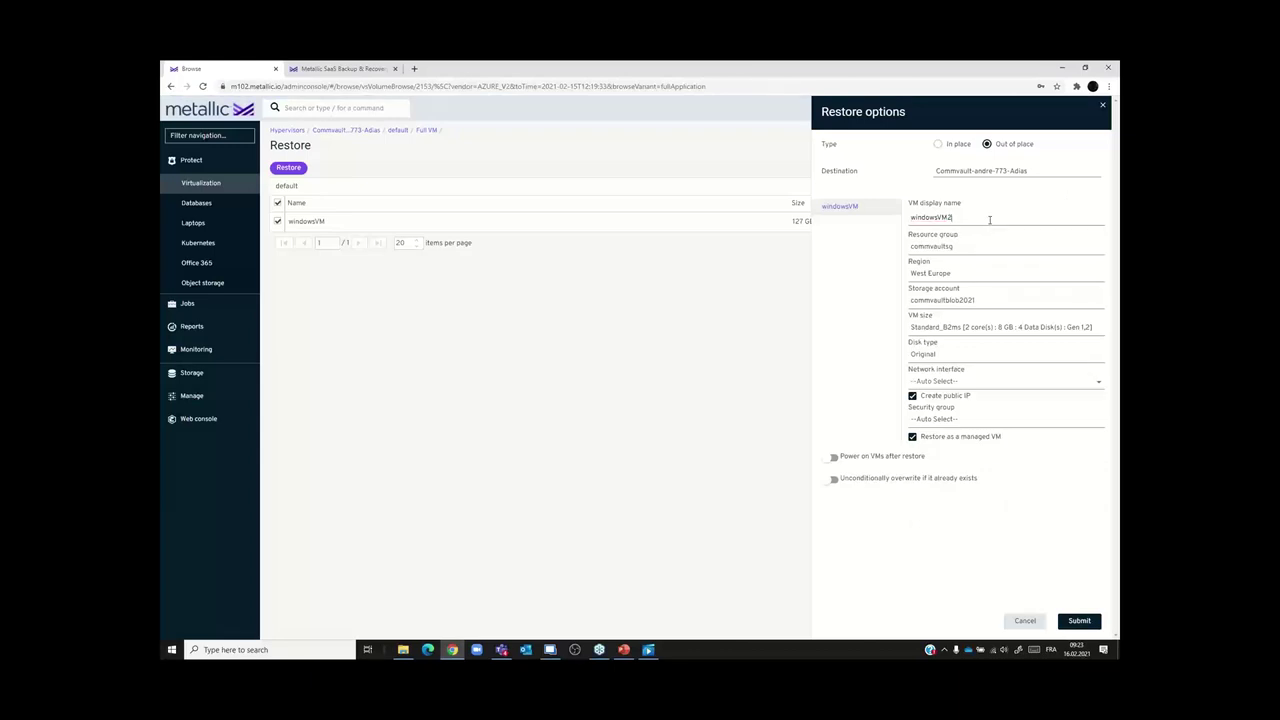
left_click(1015, 327)
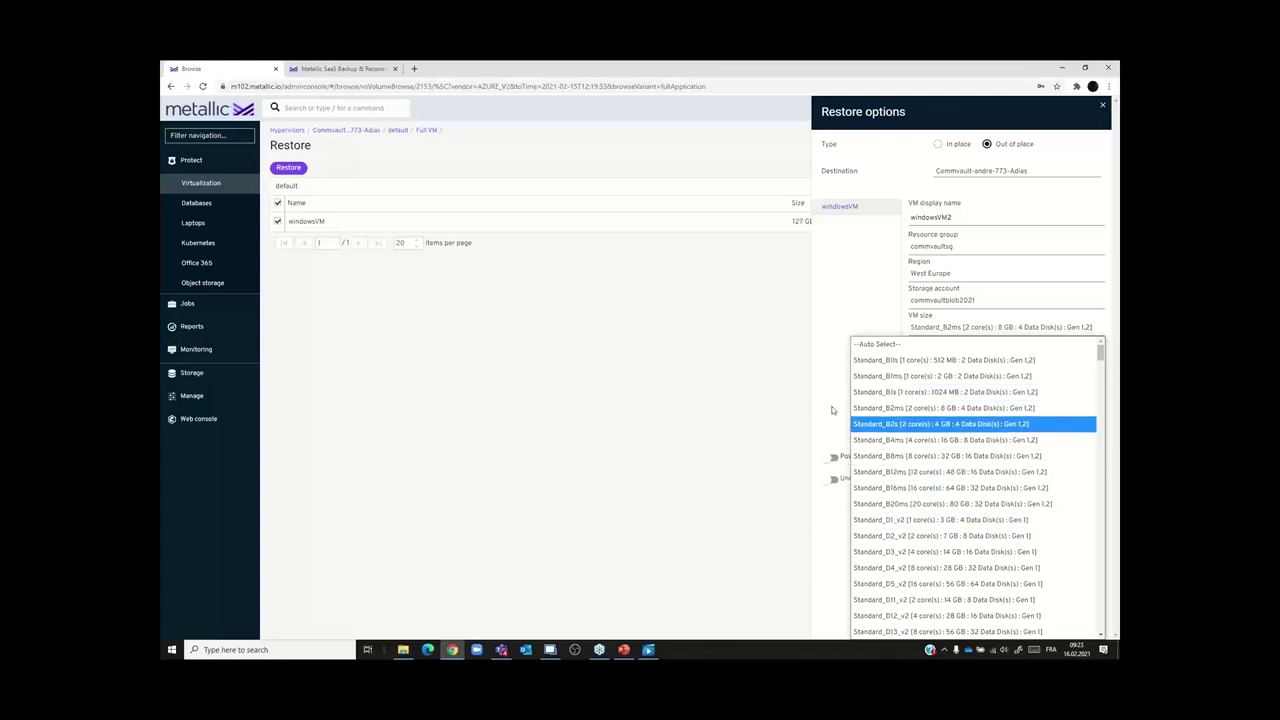
left_click(944, 408)
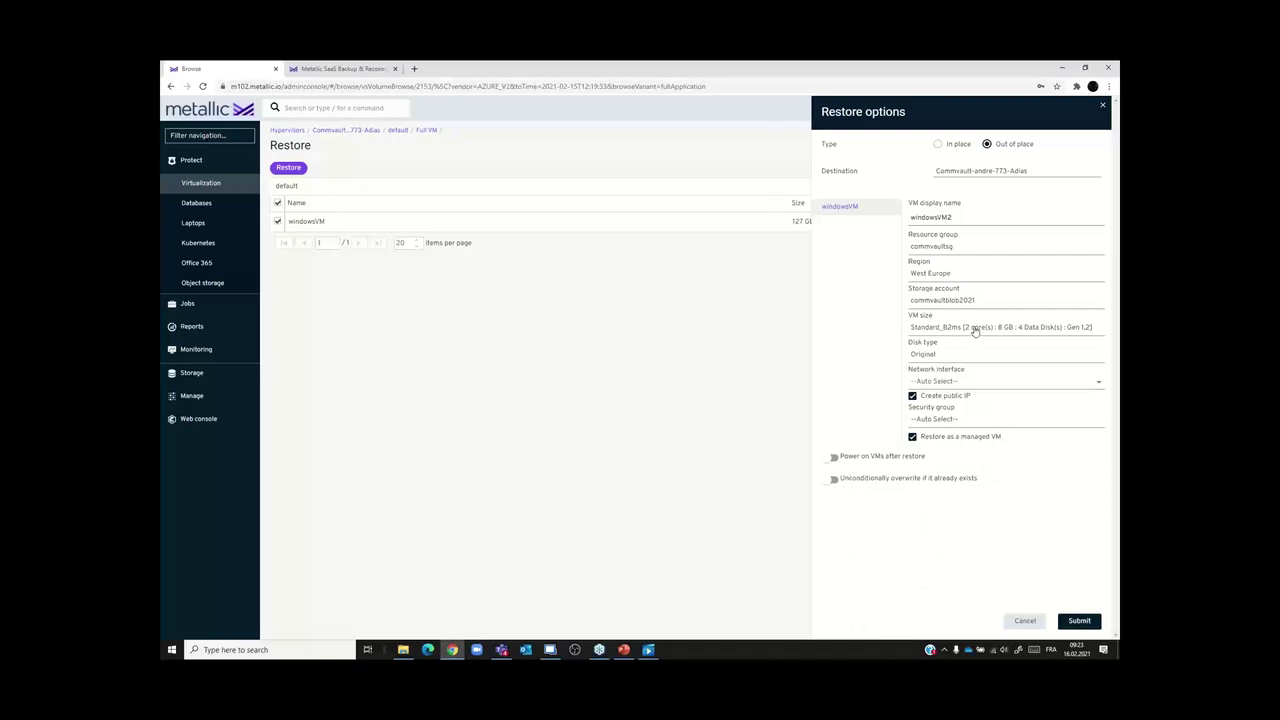
left_click(965, 274)
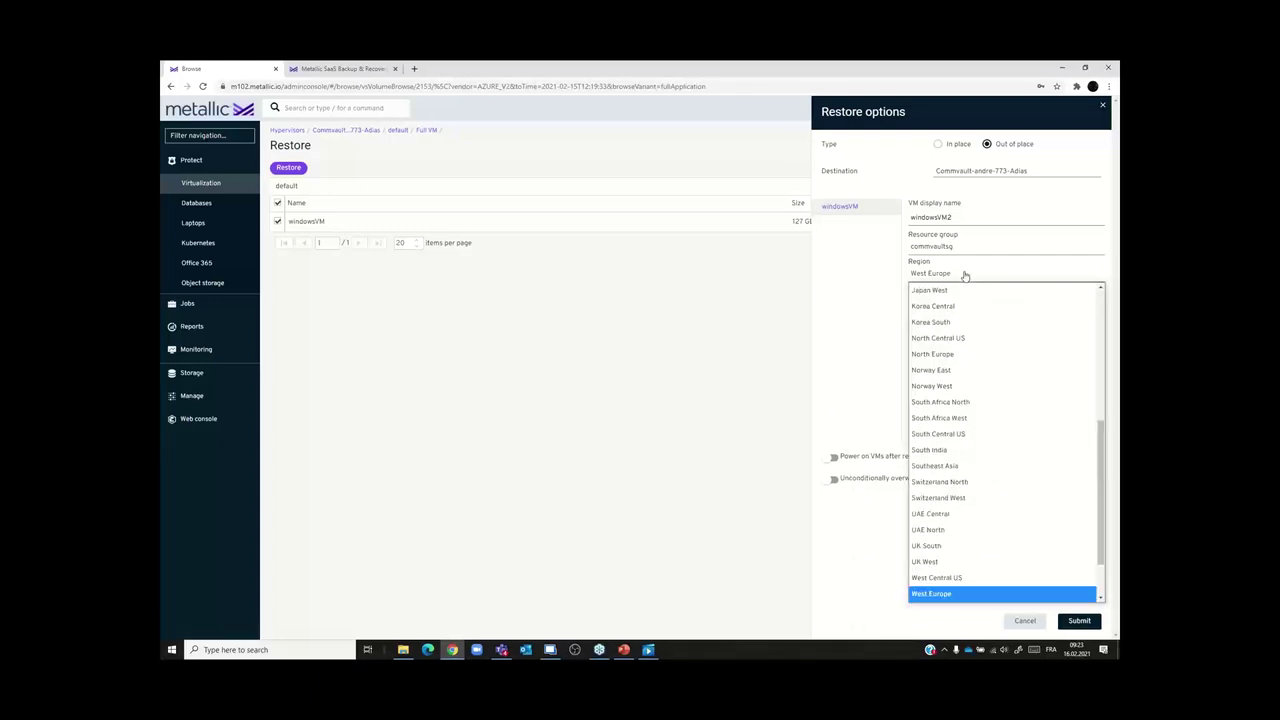
left_click(827, 309)
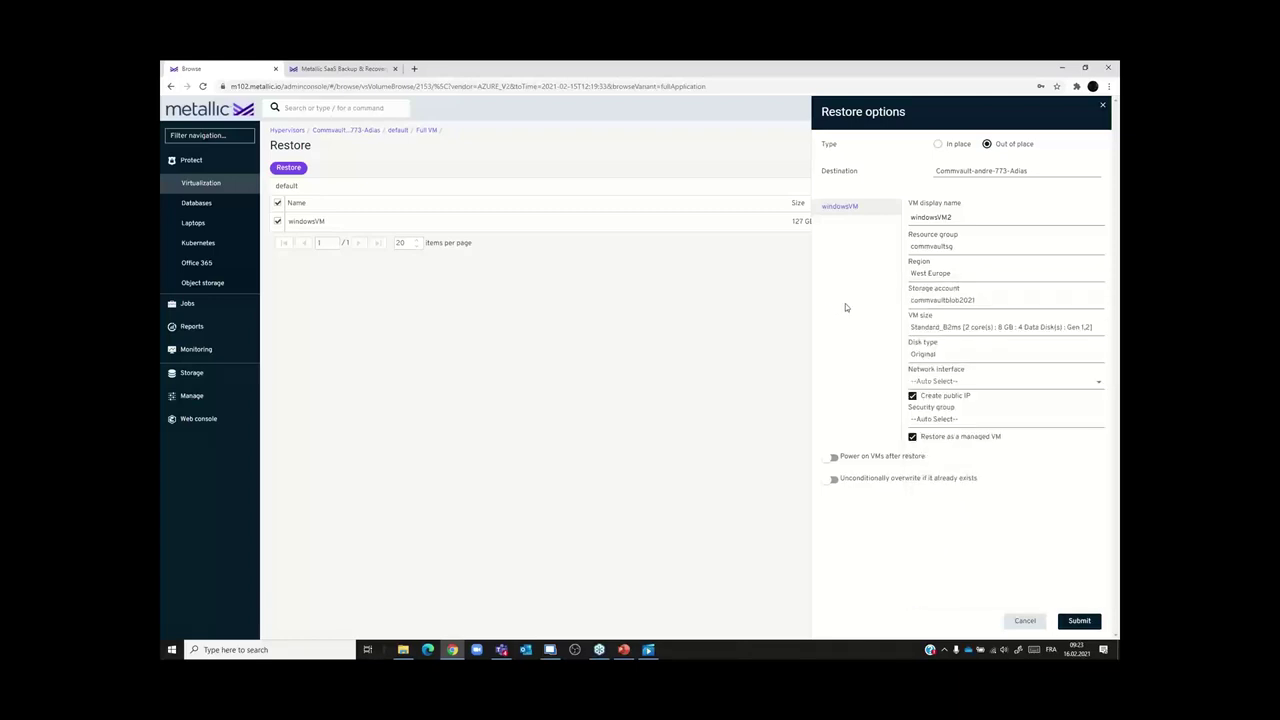
left_click(1023, 621)
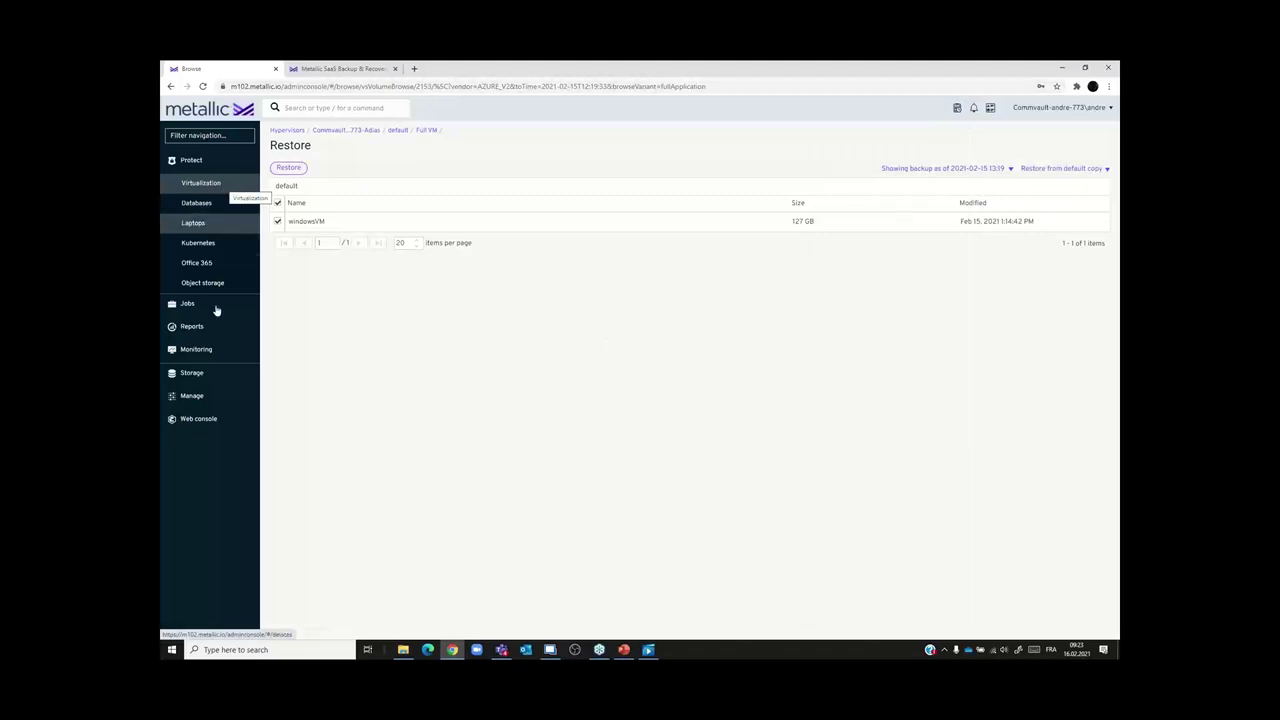
- Expand the Storage section to view its Disk and Cloud entries
left_click(211, 379)
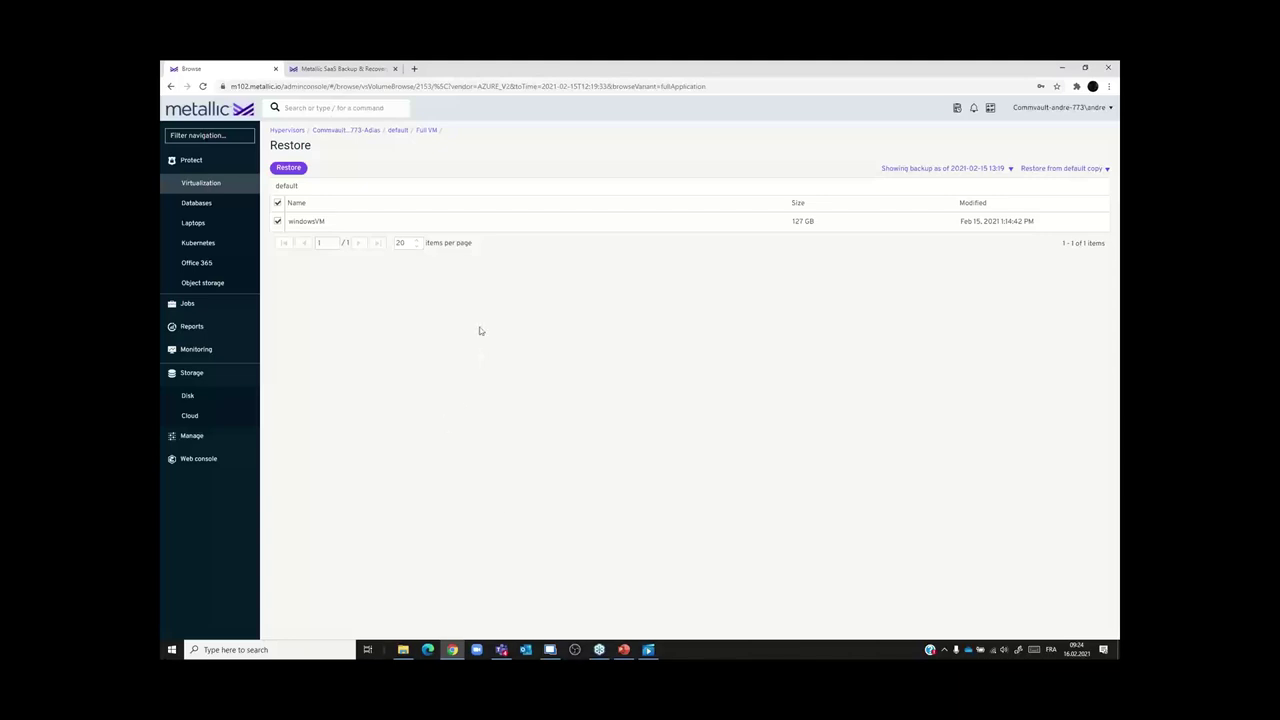
left_click(236, 248)
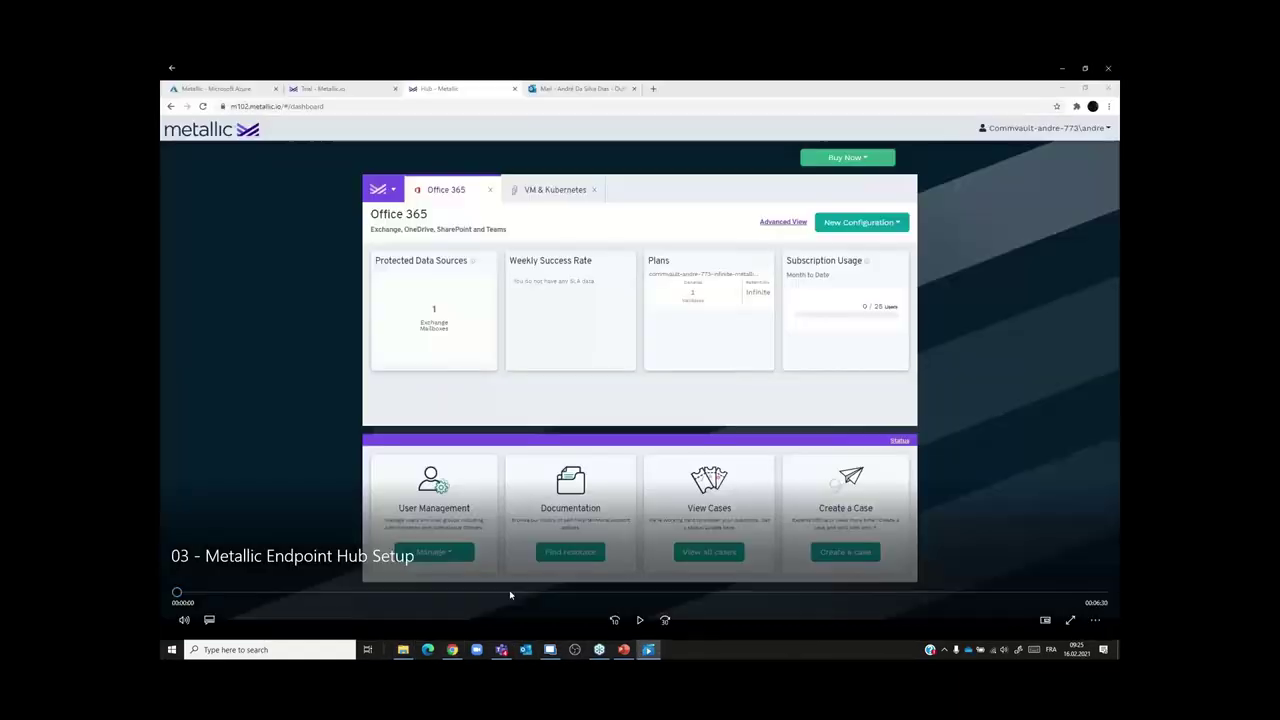
- Play the "03 - Metallic Endpoint Hub Setup" video full screen, skip past the storage provisioning, and pause it at the Download packages page
double_click(473, 593)
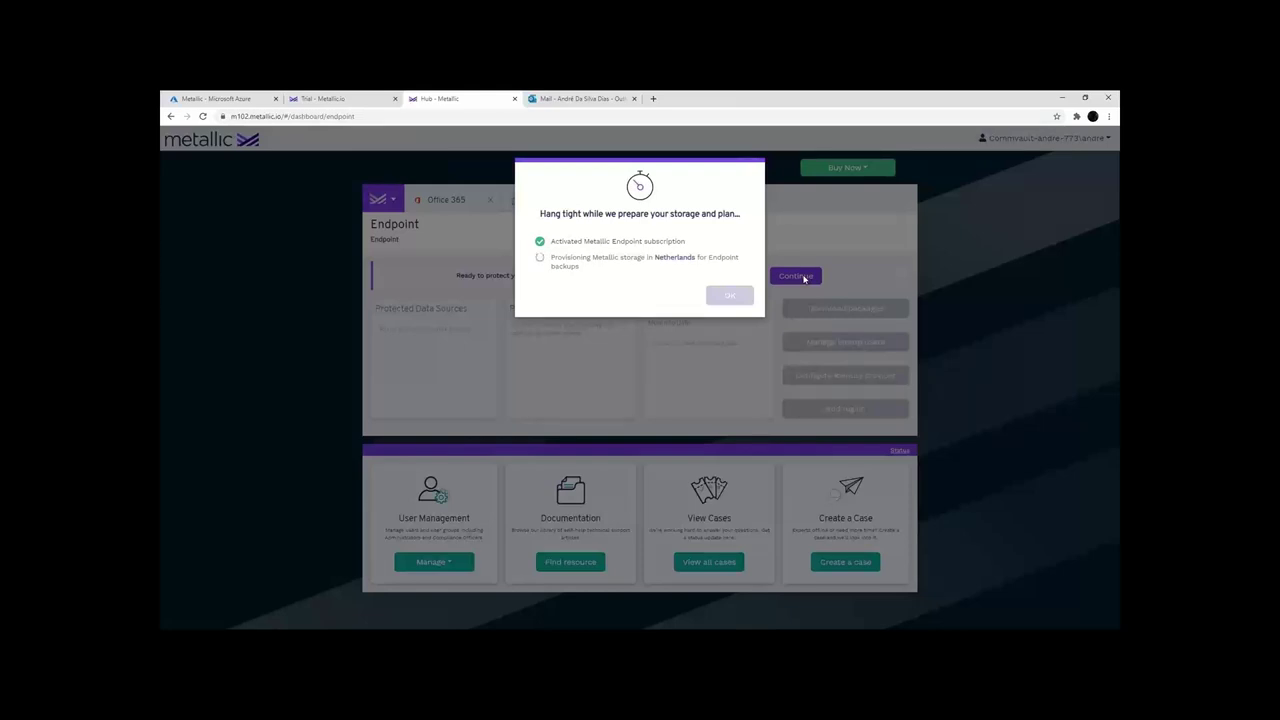
mouse_move(313, 608)
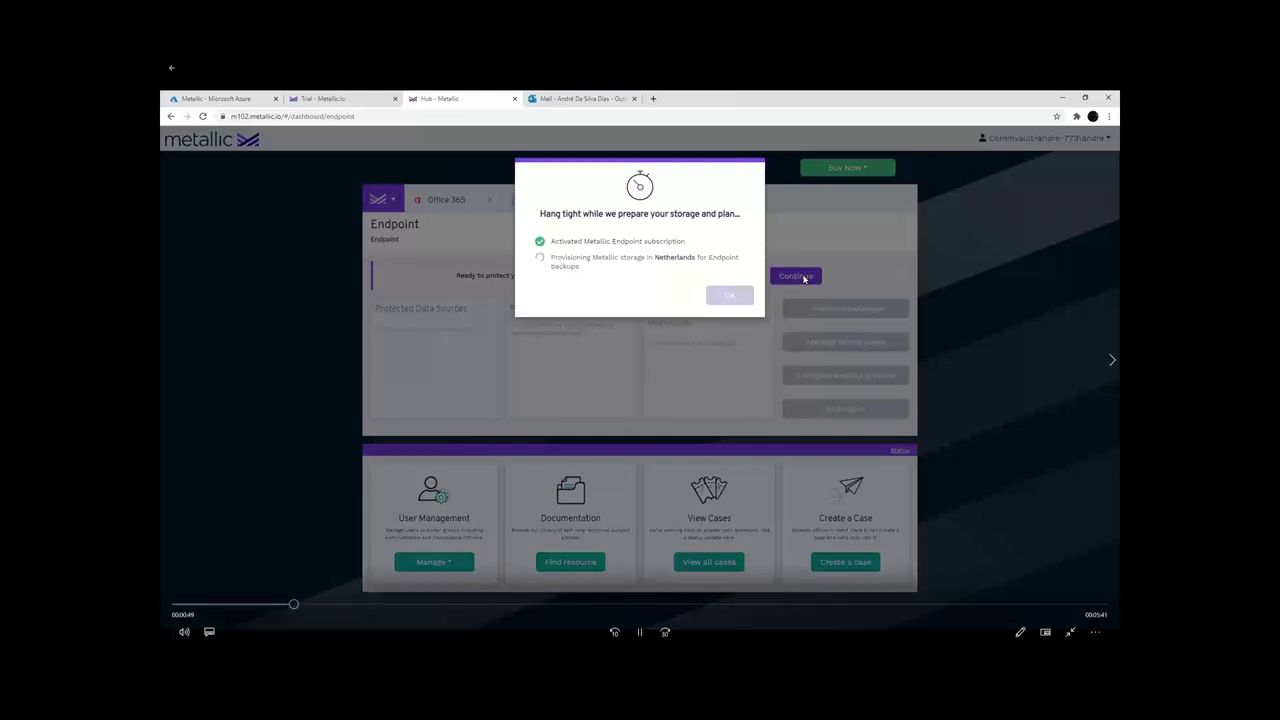
left_click(313, 605)
left_click_drag(339, 607, 357, 606)
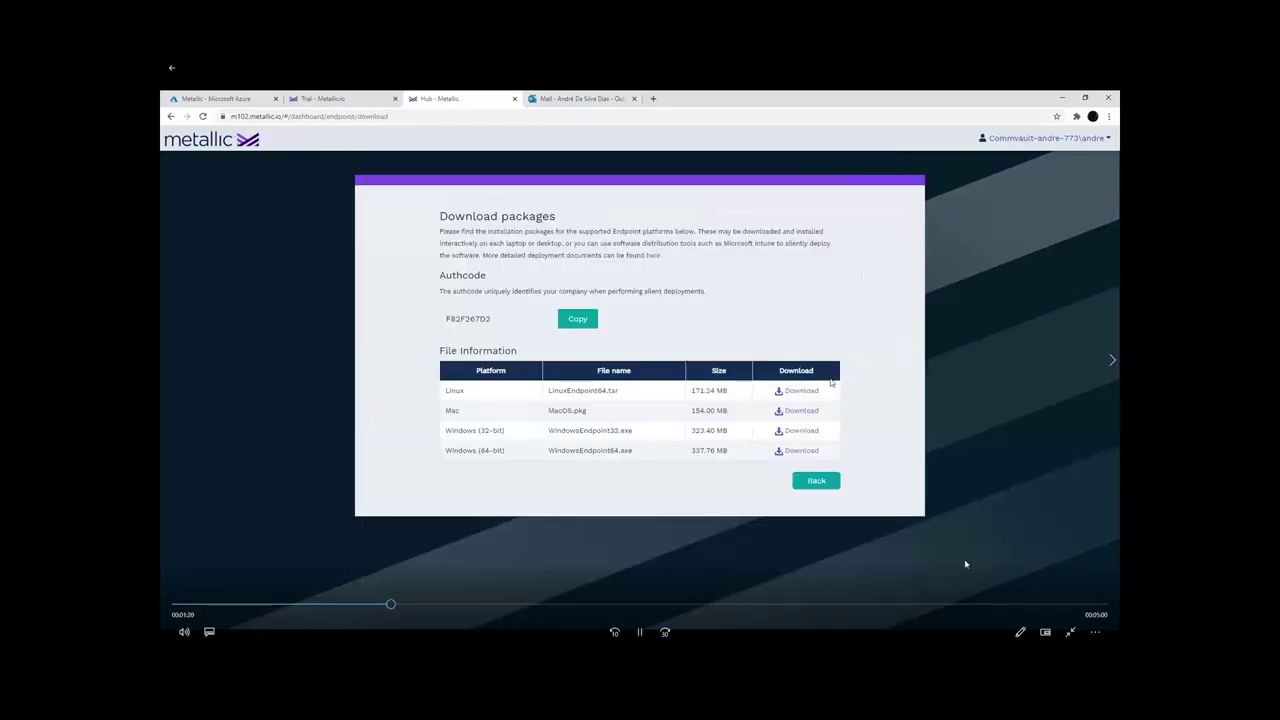
left_click(640, 632)
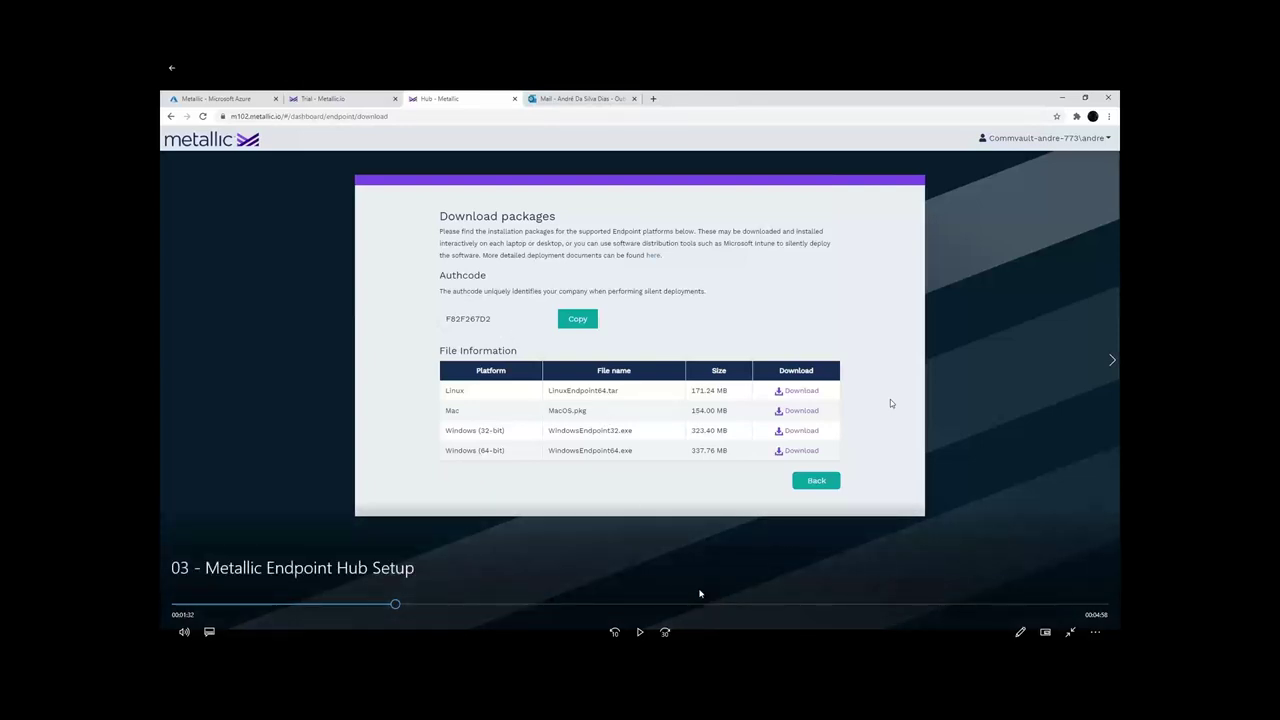
- Resume the video and skip through the endpoint plan details, the Add New Computer page and the Laptops list to the Users page
left_click(641, 633)
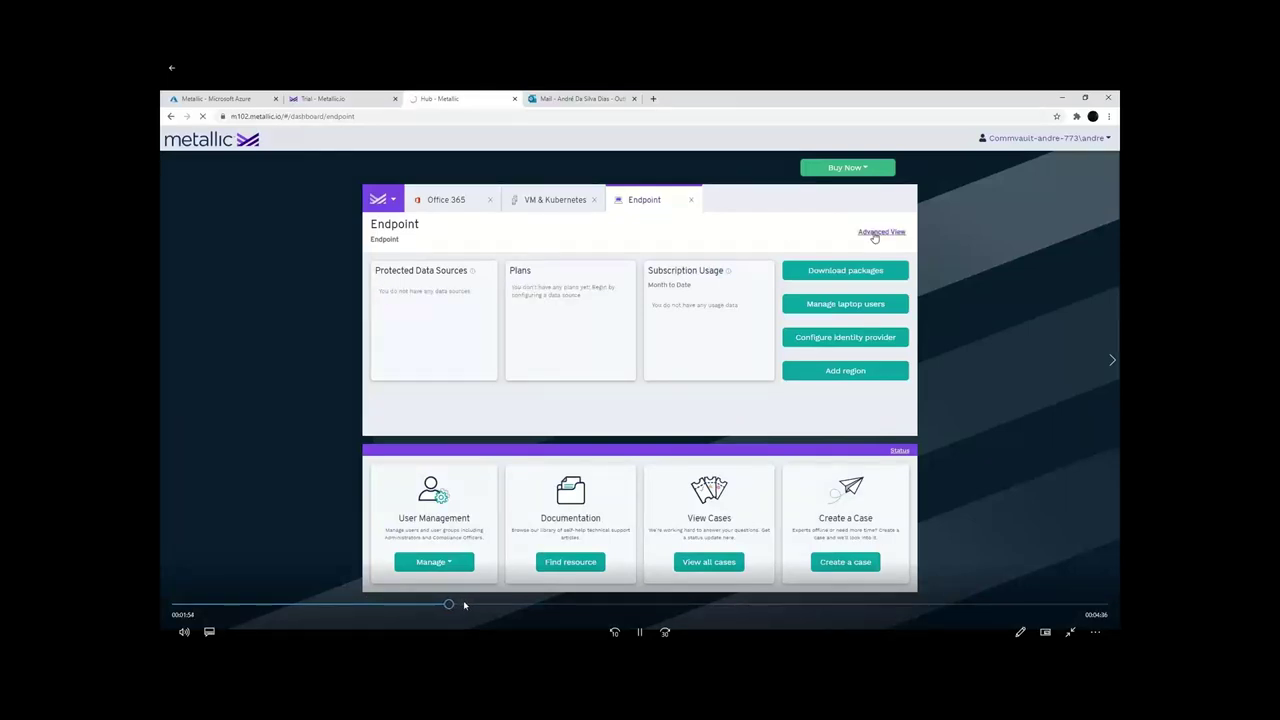
left_click(460, 606)
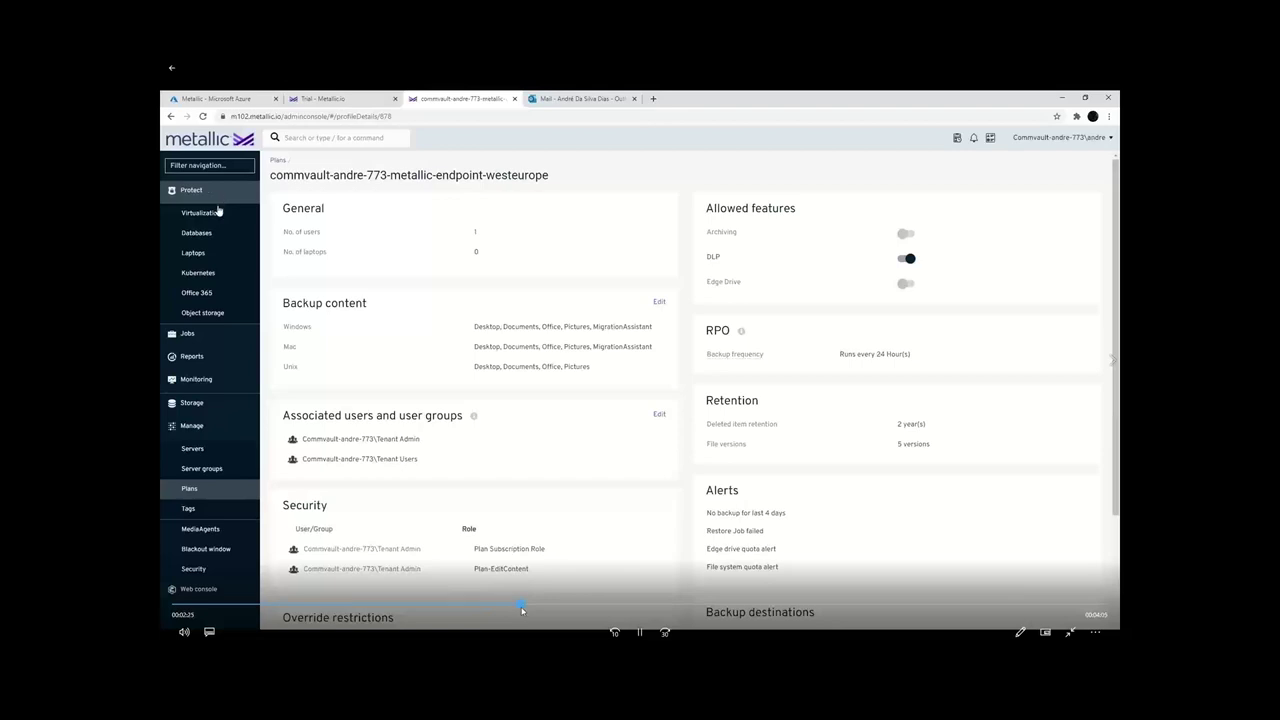
left_click(520, 605)
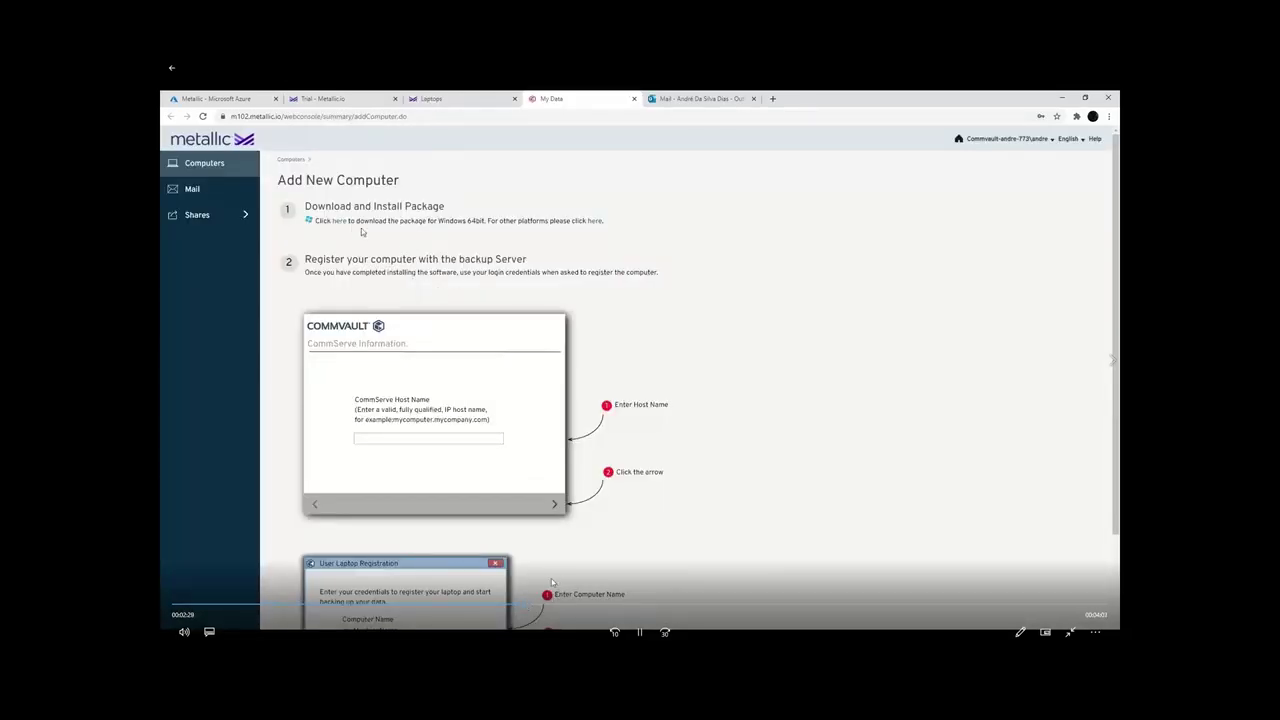
left_click(519, 604)
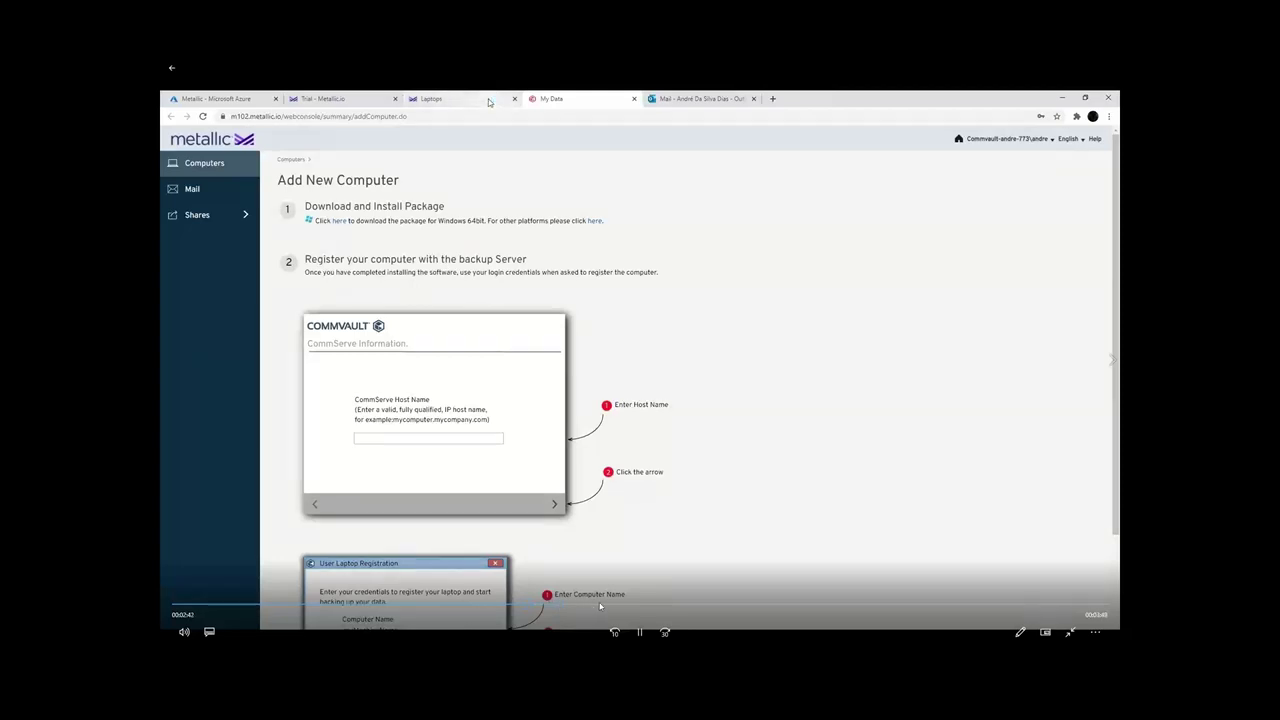
left_click(600, 606)
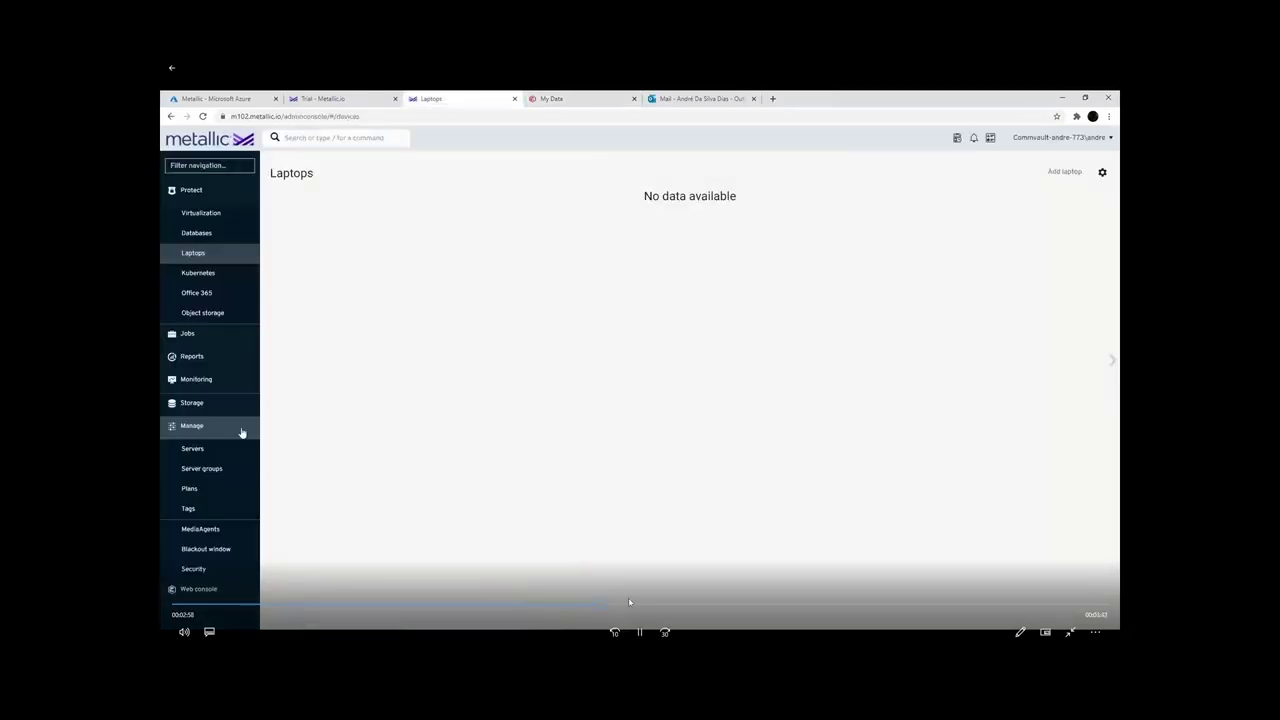
left_click(644, 602)
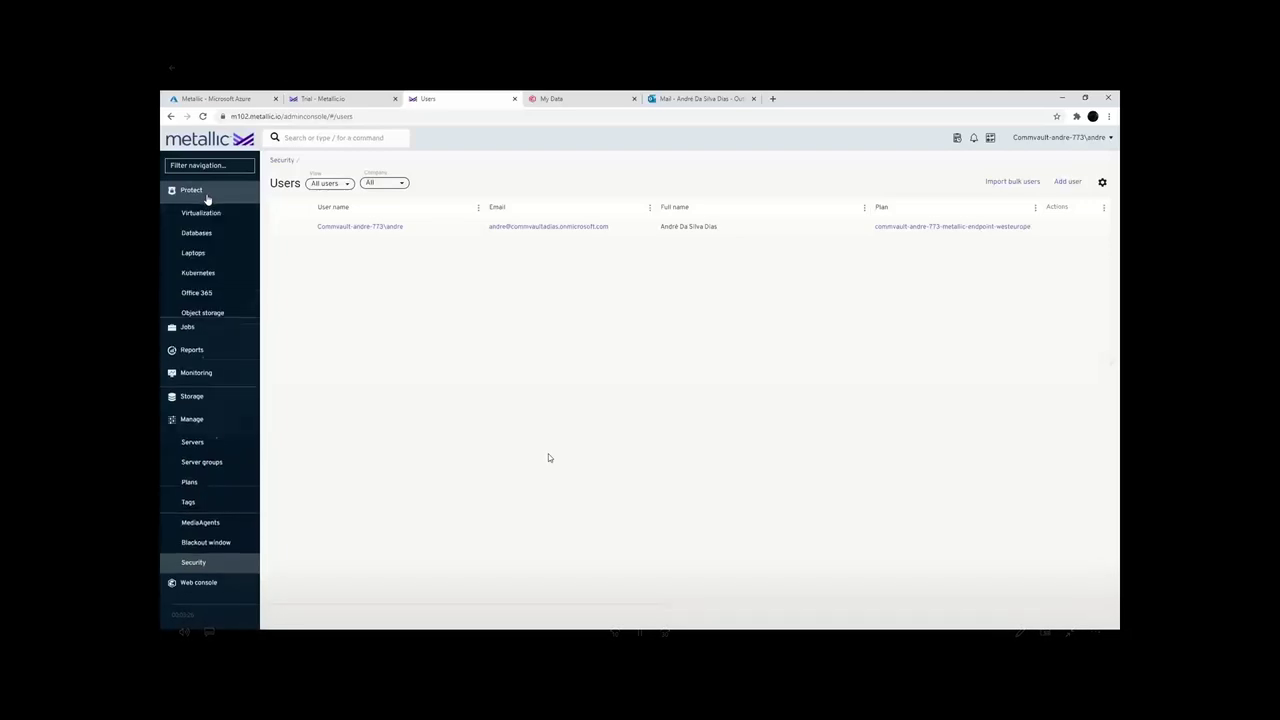
- Jump ahead in the video to the Metallic package installation on laptopVM and adjust the playback position to follow its progress
left_click(742, 604)
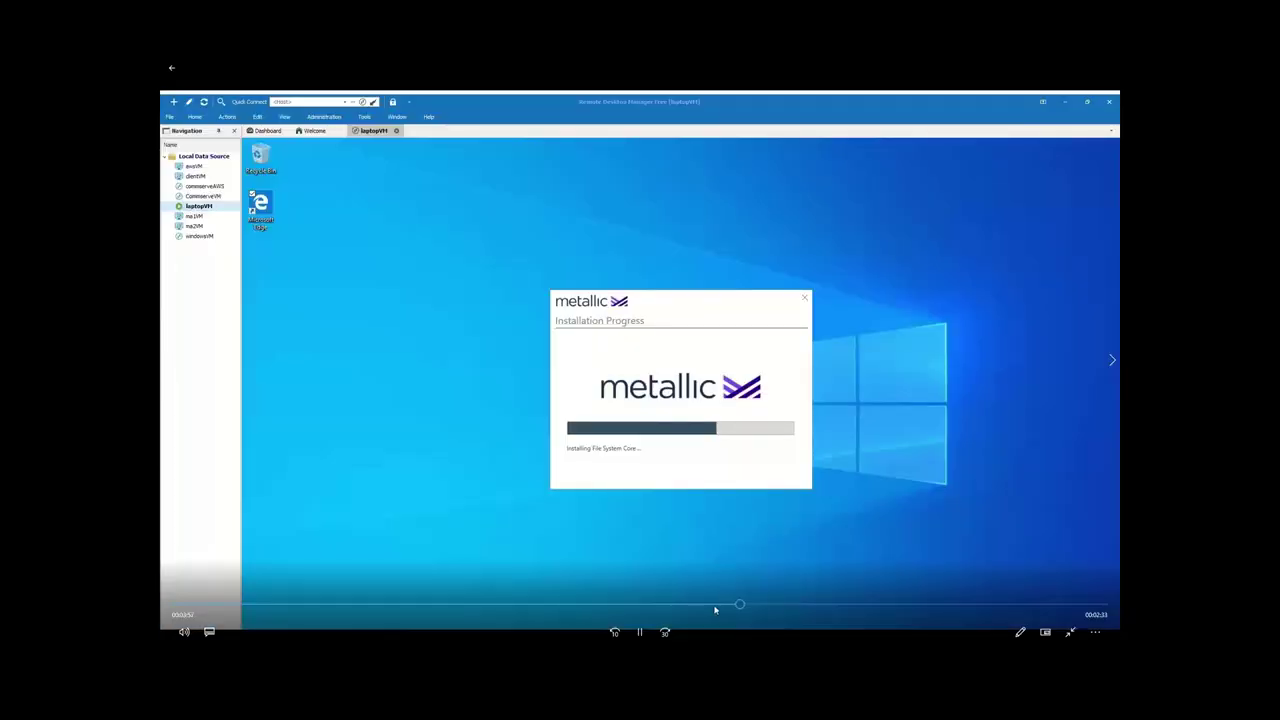
left_click(712, 606)
left_click_drag(717, 607, 738, 606)
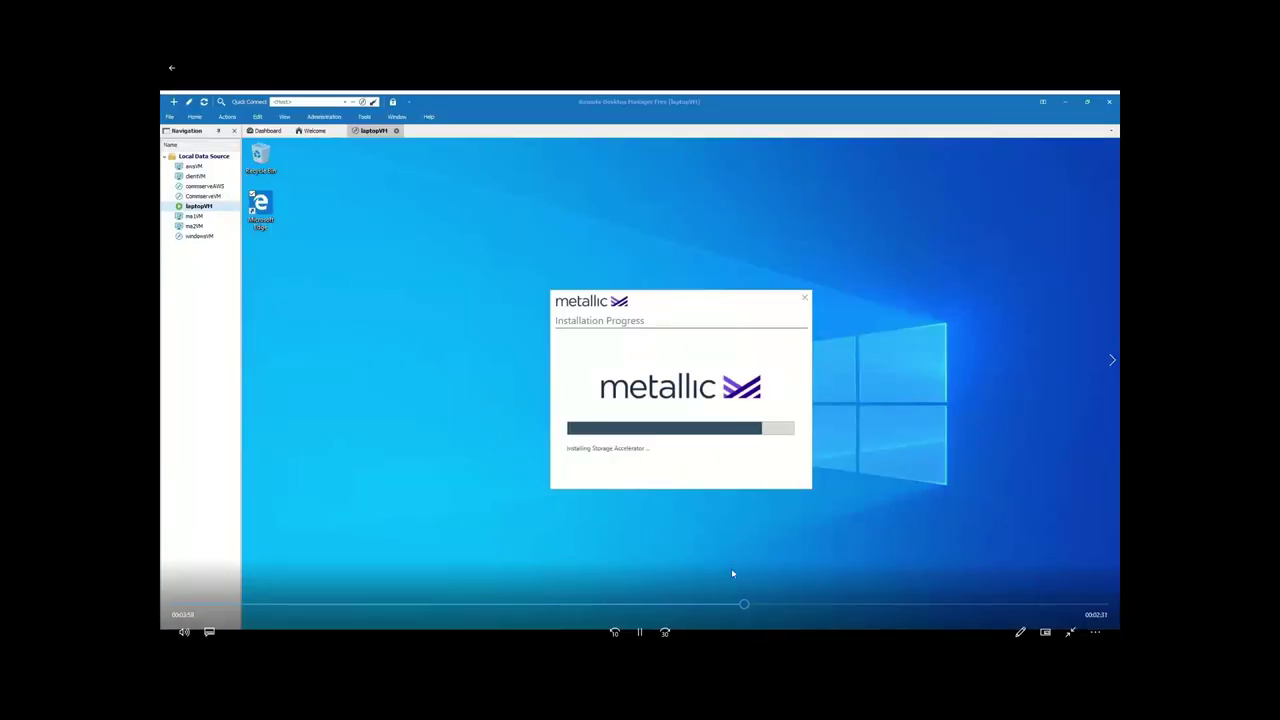
left_click(742, 605)
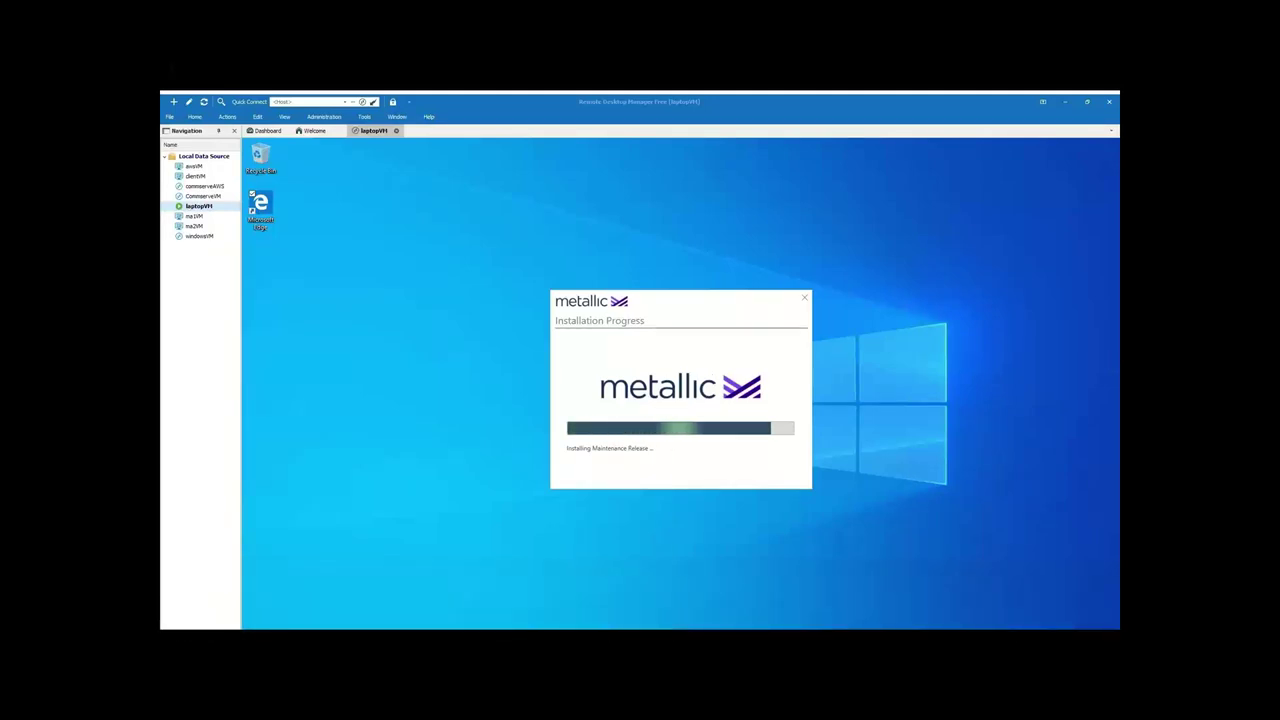
- Watch the laptop's Edge Monitor sign-in and activation in the video, and skip ahead to laptopvm's entry in the Laptops list
mouse_move(733, 367)
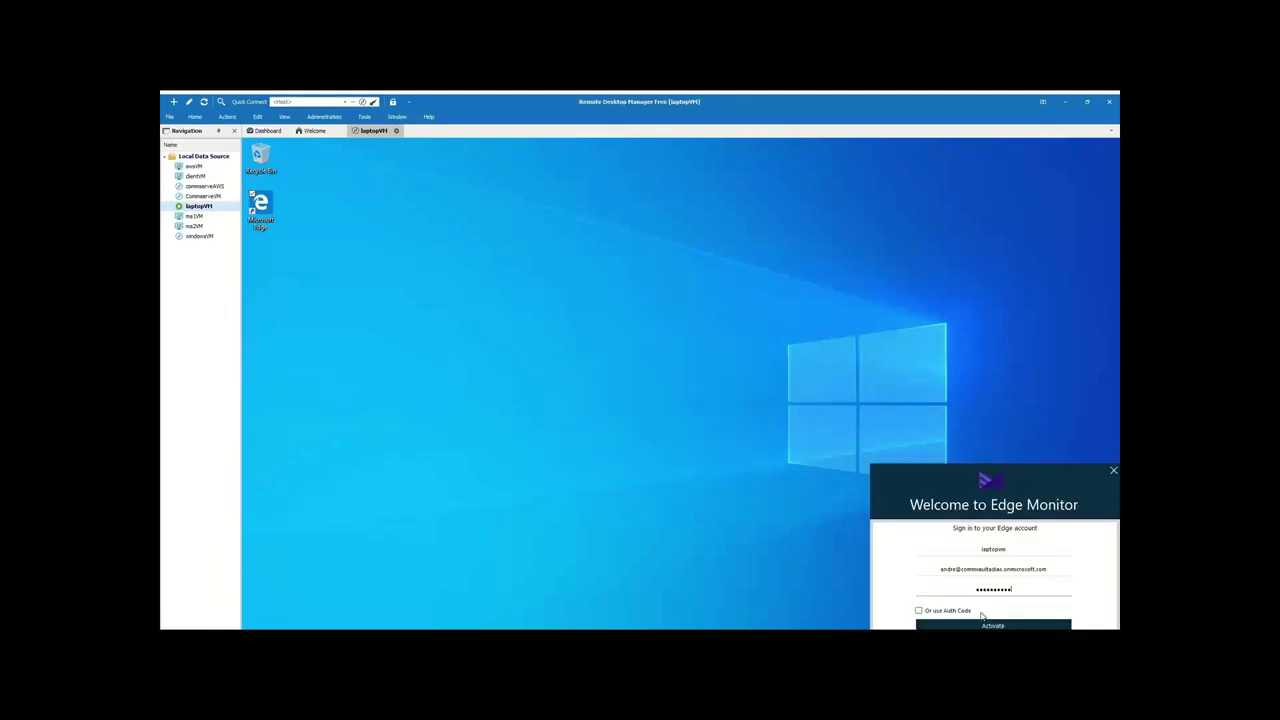
left_click(996, 626)
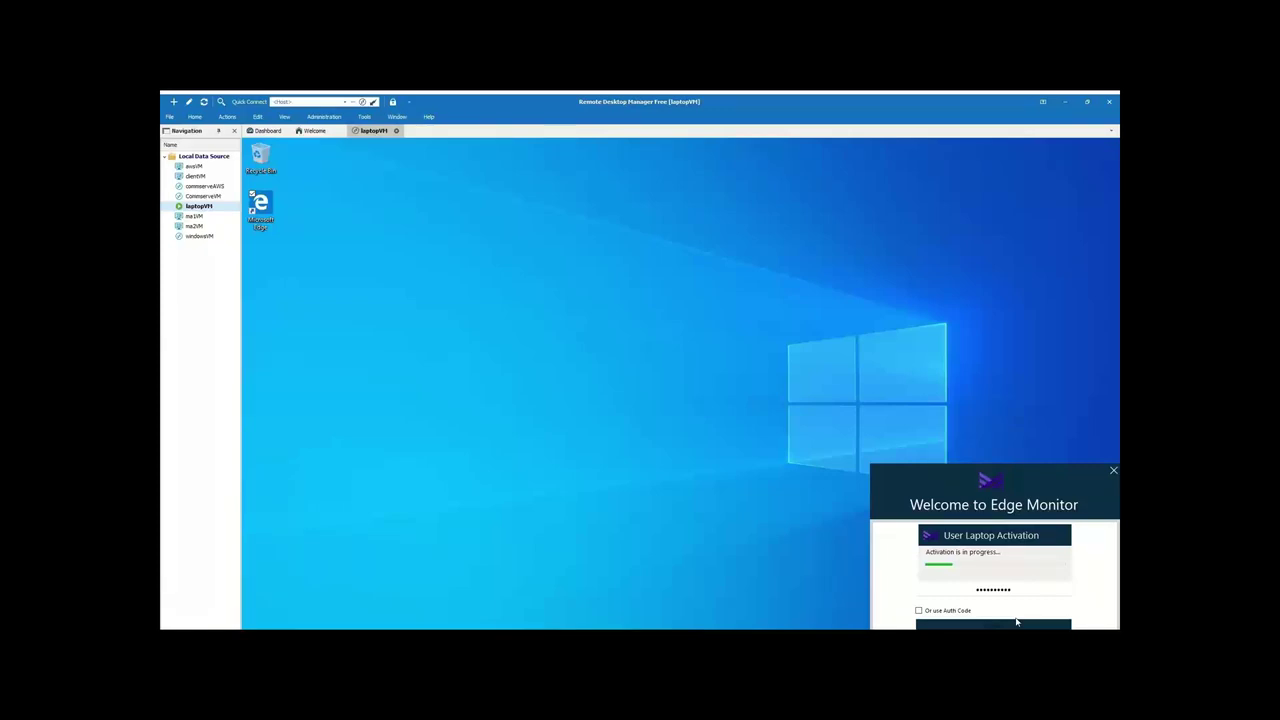
mouse_move(982, 535)
mouse_move(967, 566)
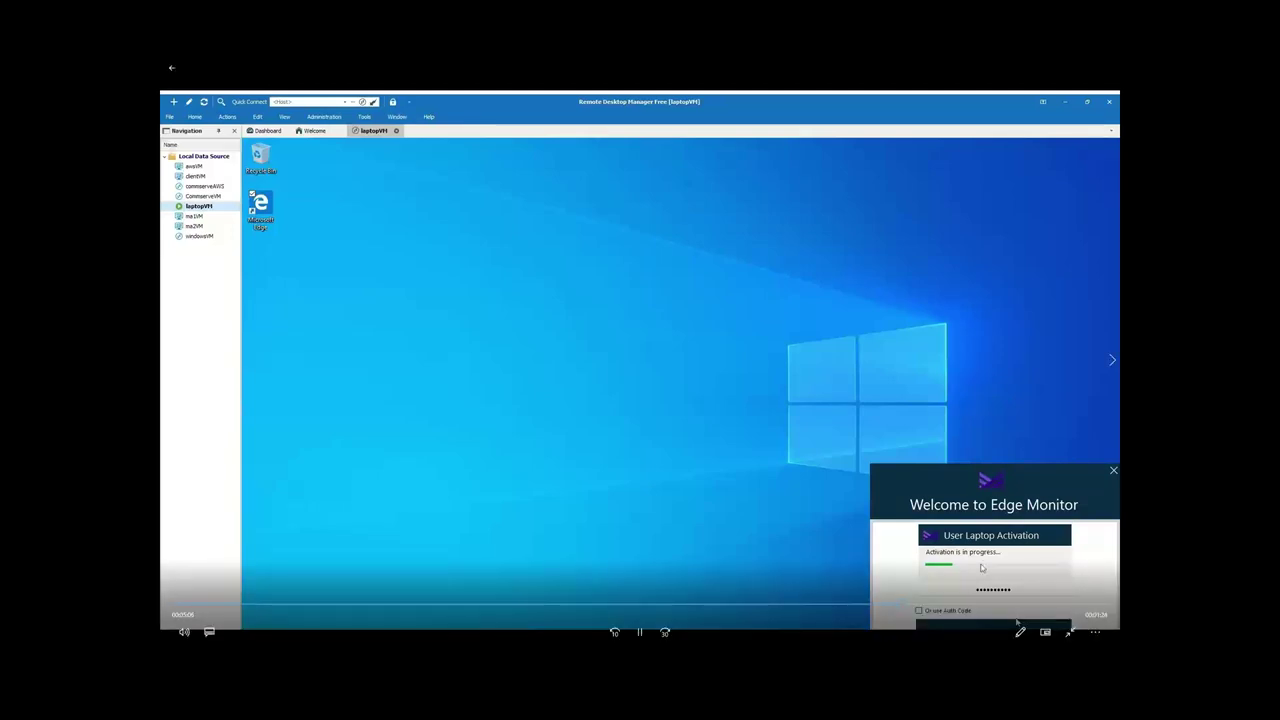
left_click(943, 604)
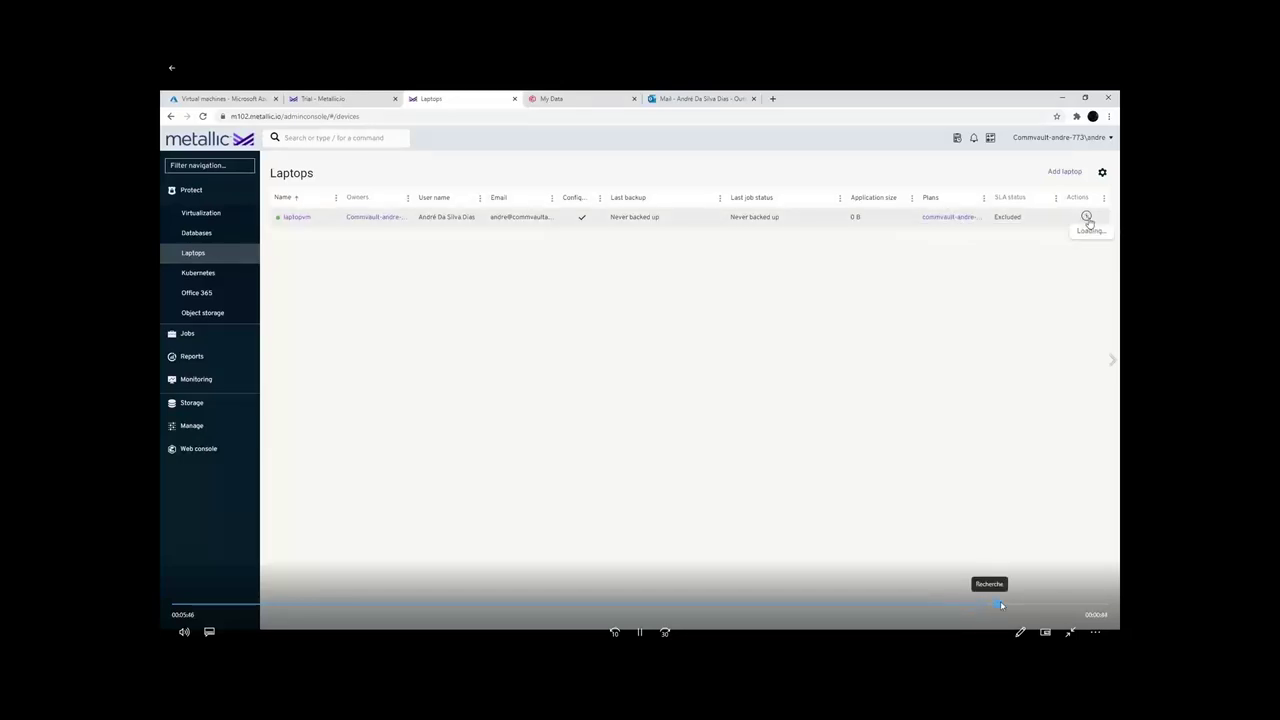
- Skip ahead in the setup video, open the live Laptops list in the Metallic console and widen the Owners column
left_click(1002, 604)
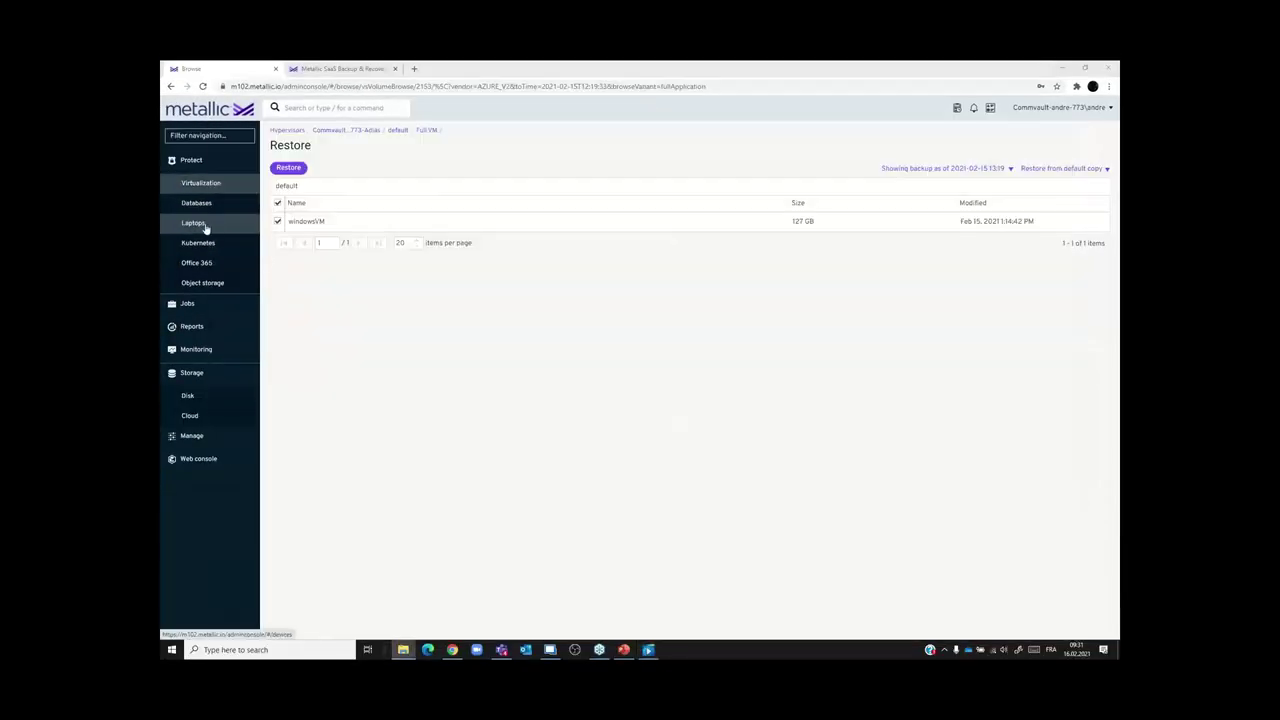
left_click(203, 225)
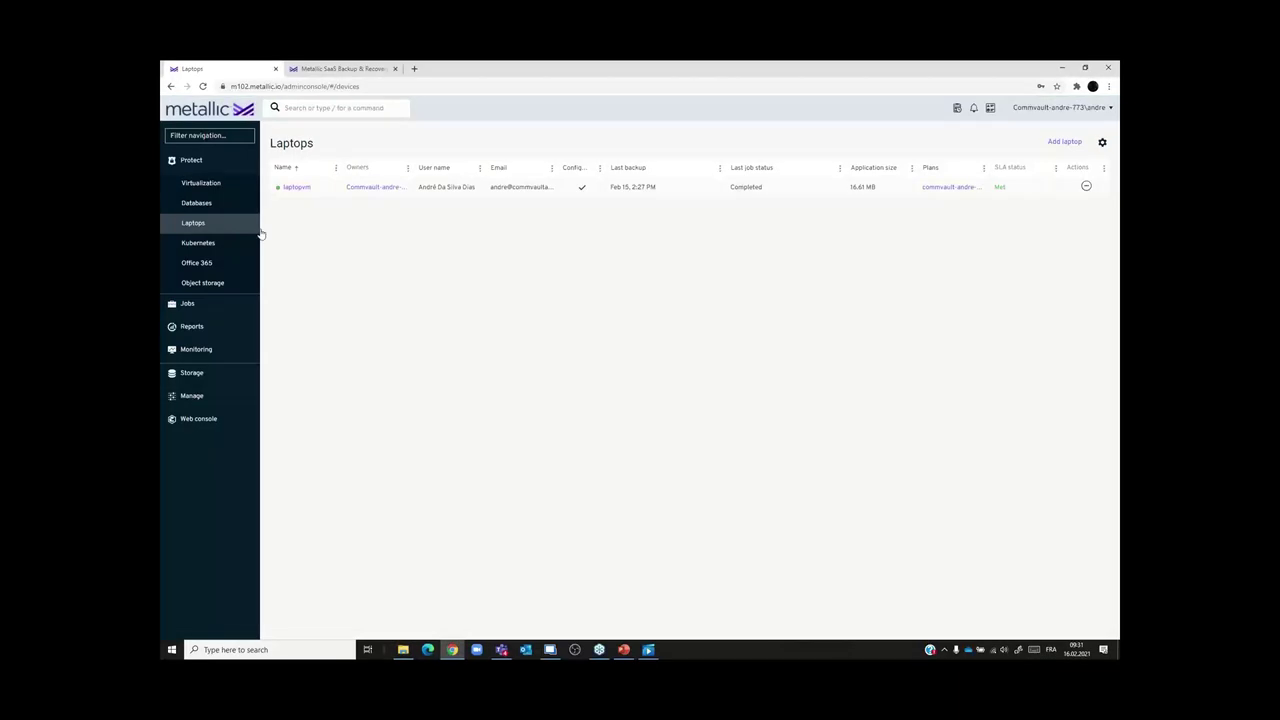
left_click_drag(333, 170, 329, 170)
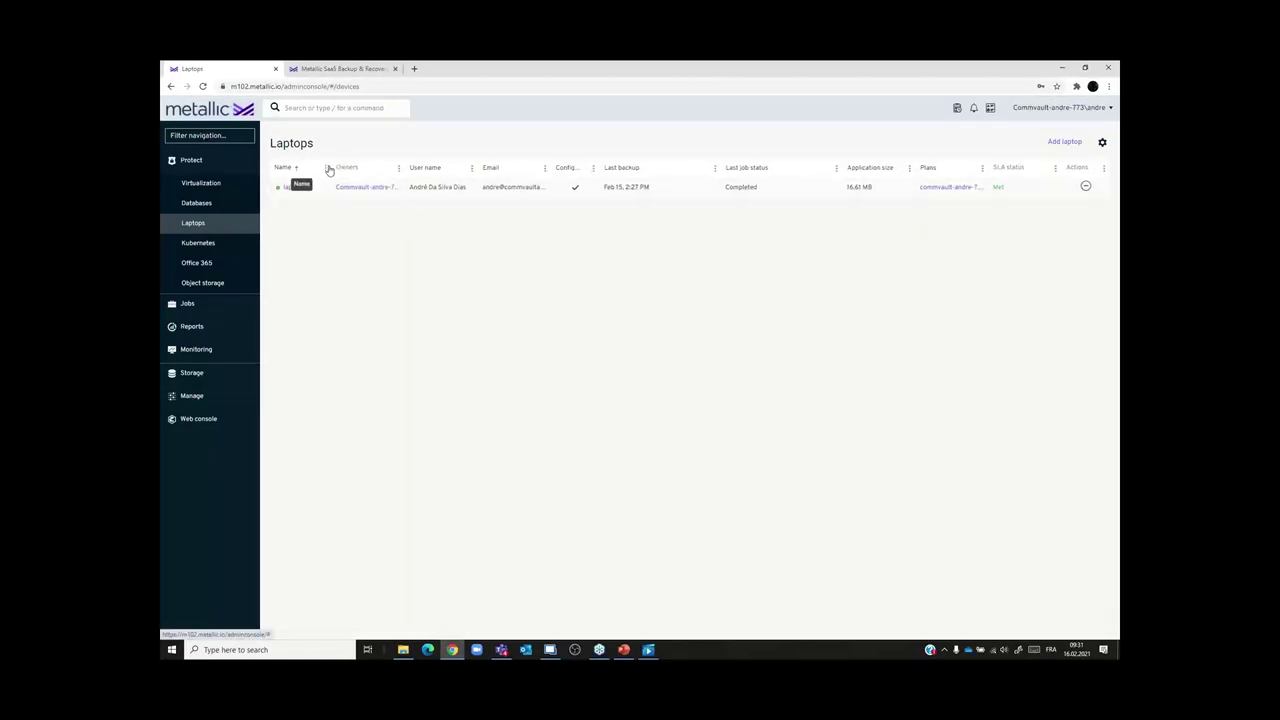
left_click_drag(399, 169, 437, 170)
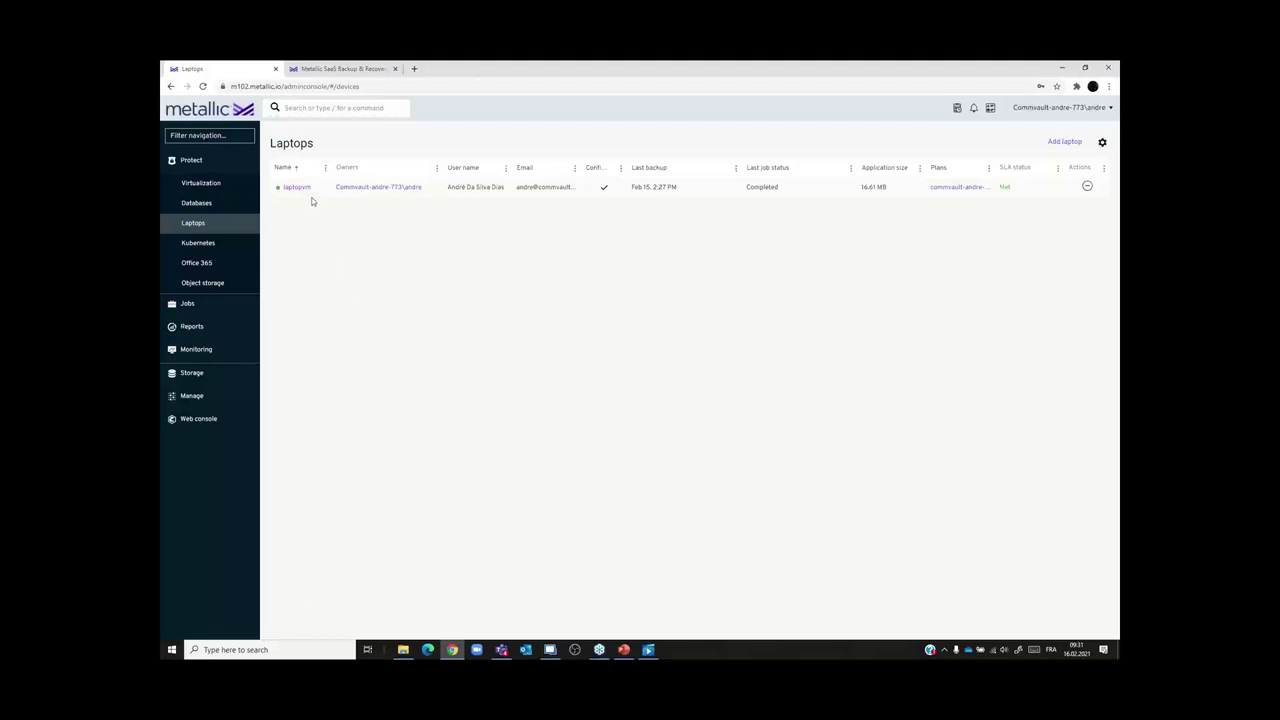
- Open the Users page under Manage > Security and look at the view filter options, including Laptop users
left_click(228, 397)
left_click(229, 540)
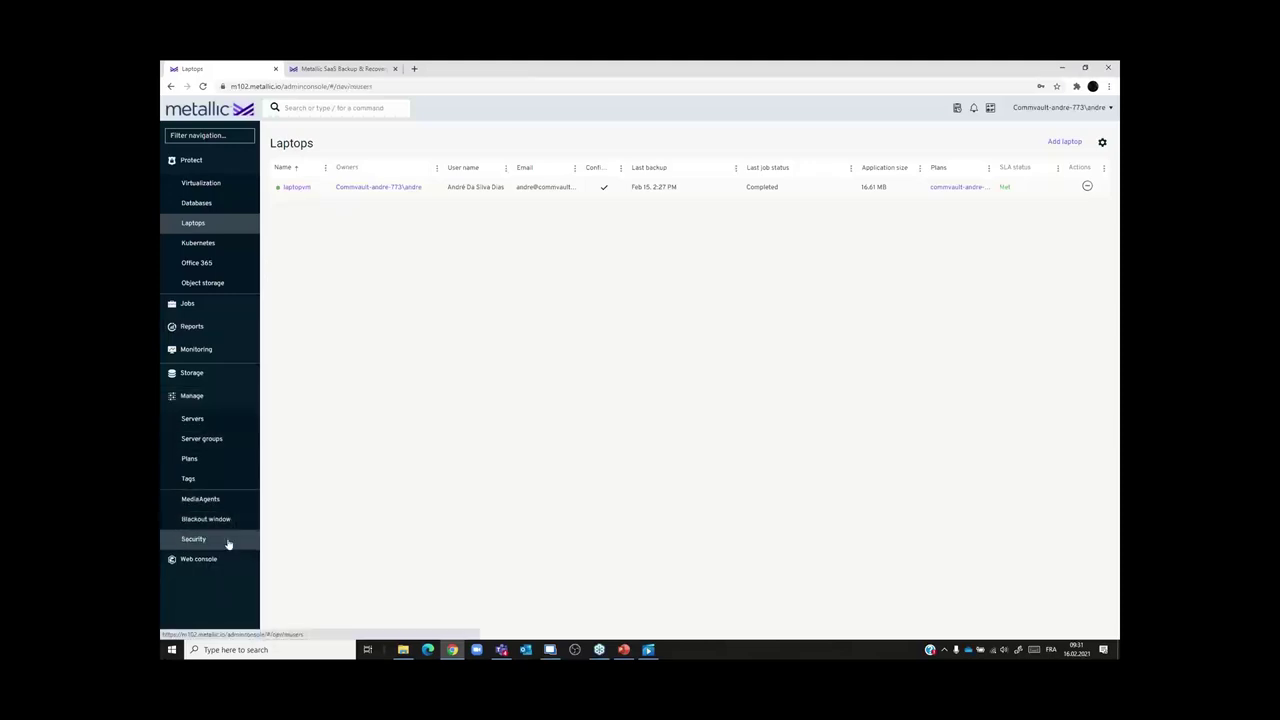
left_click(338, 205)
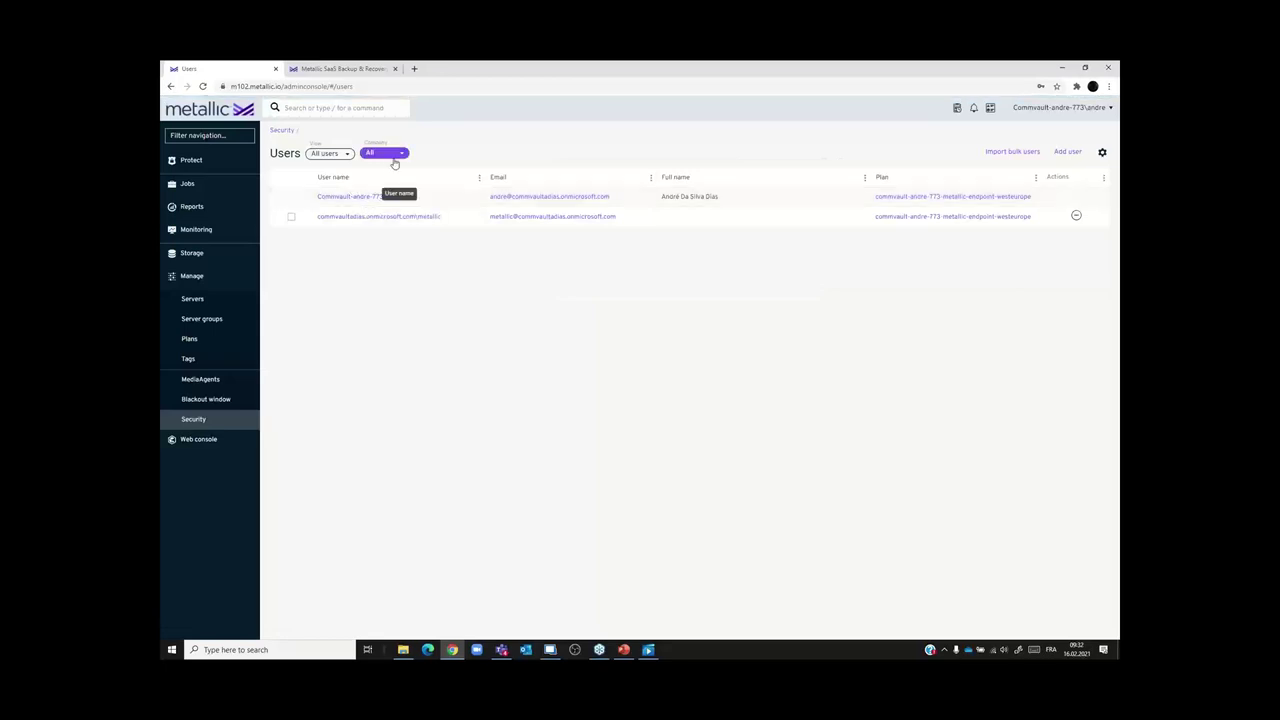
left_click(328, 153)
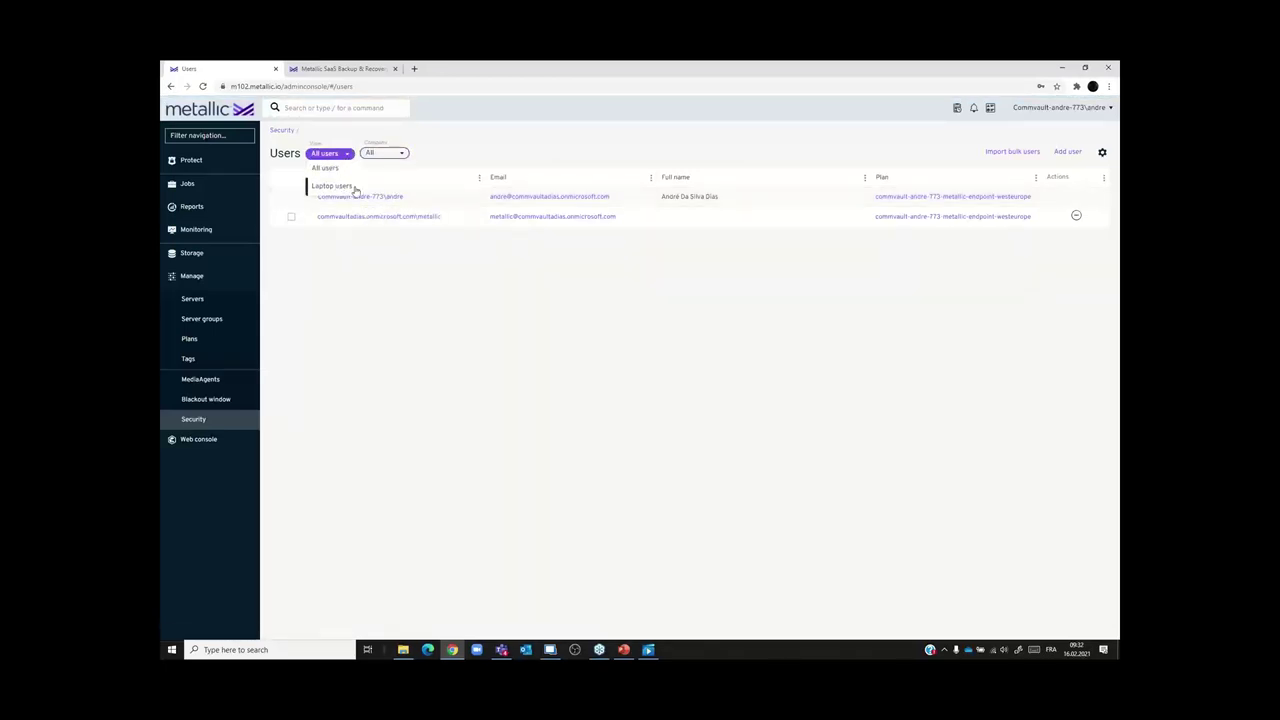
left_click(543, 154)
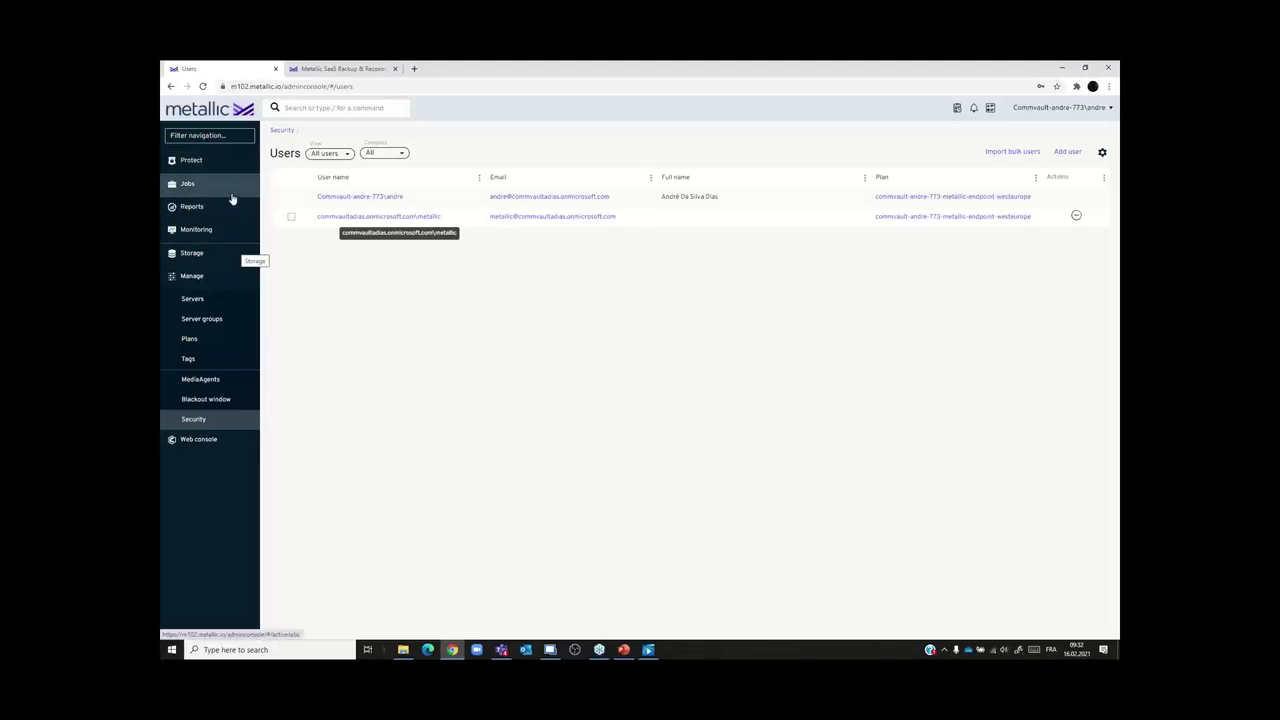
- Open the web console's My data portal and sign in with the prefilled account, skipping the Microsoft account protection prompt for now
left_click(220, 445)
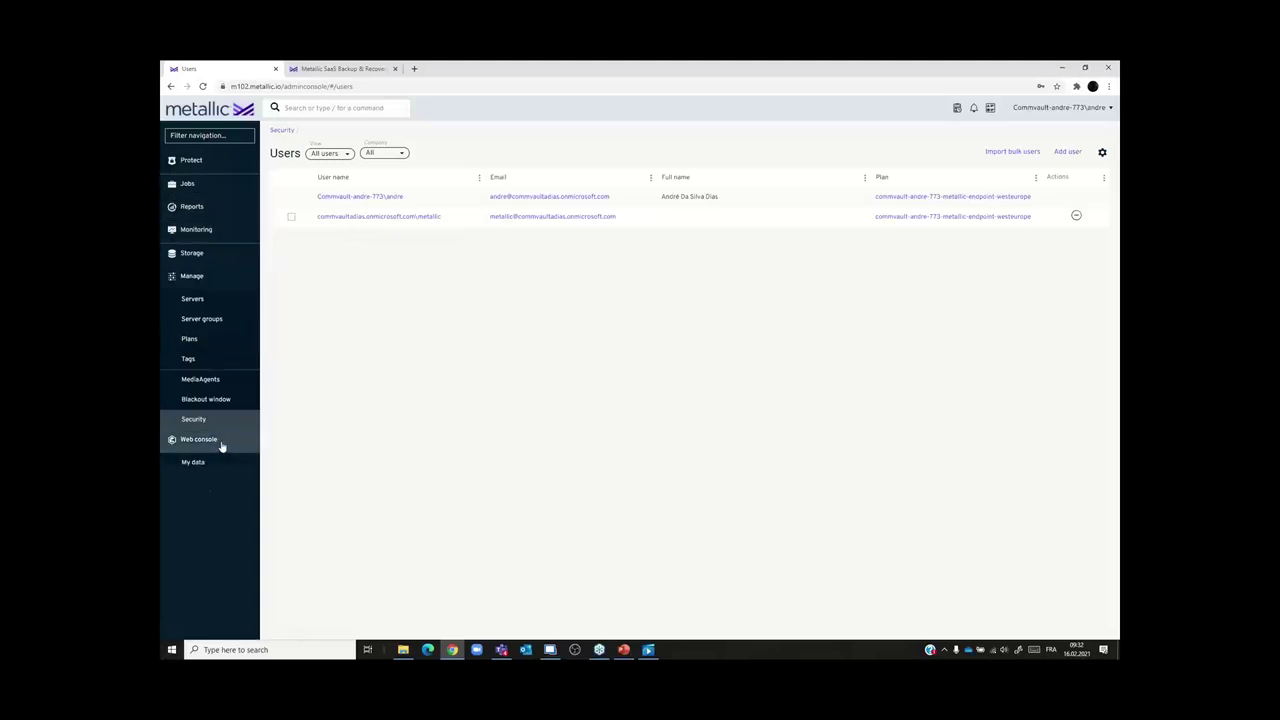
left_click(231, 461)
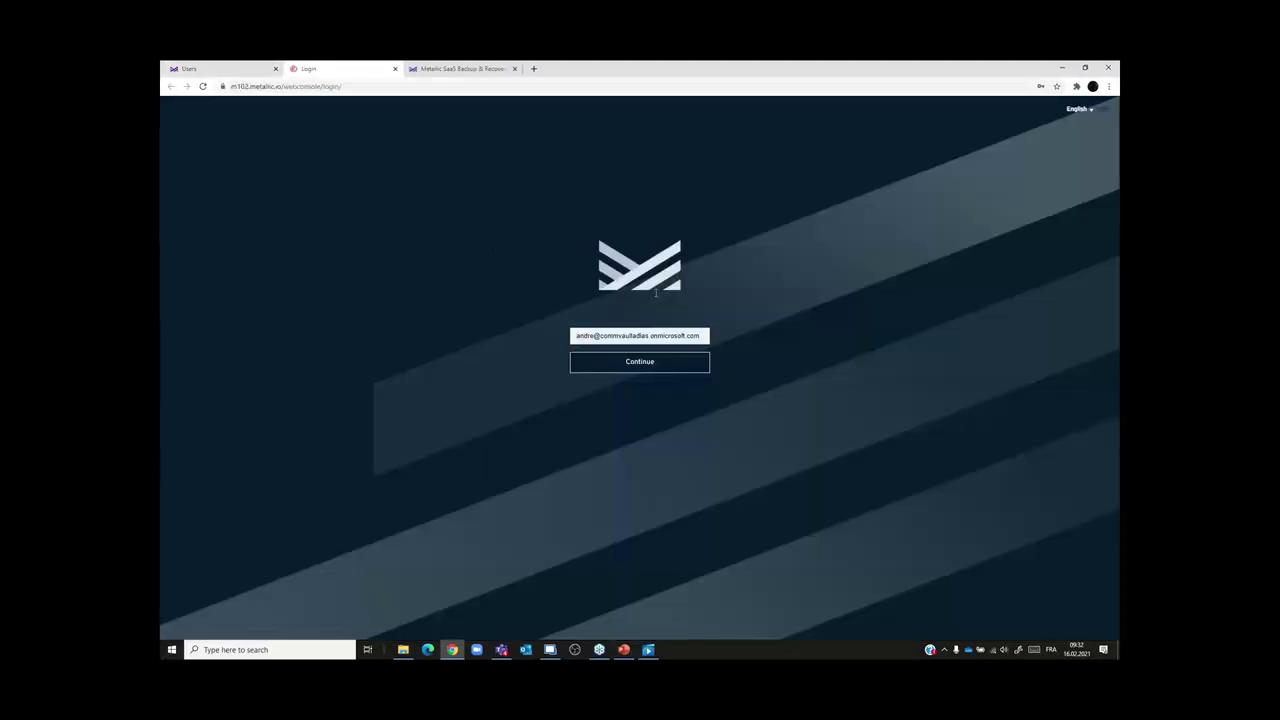
left_click(655, 363)
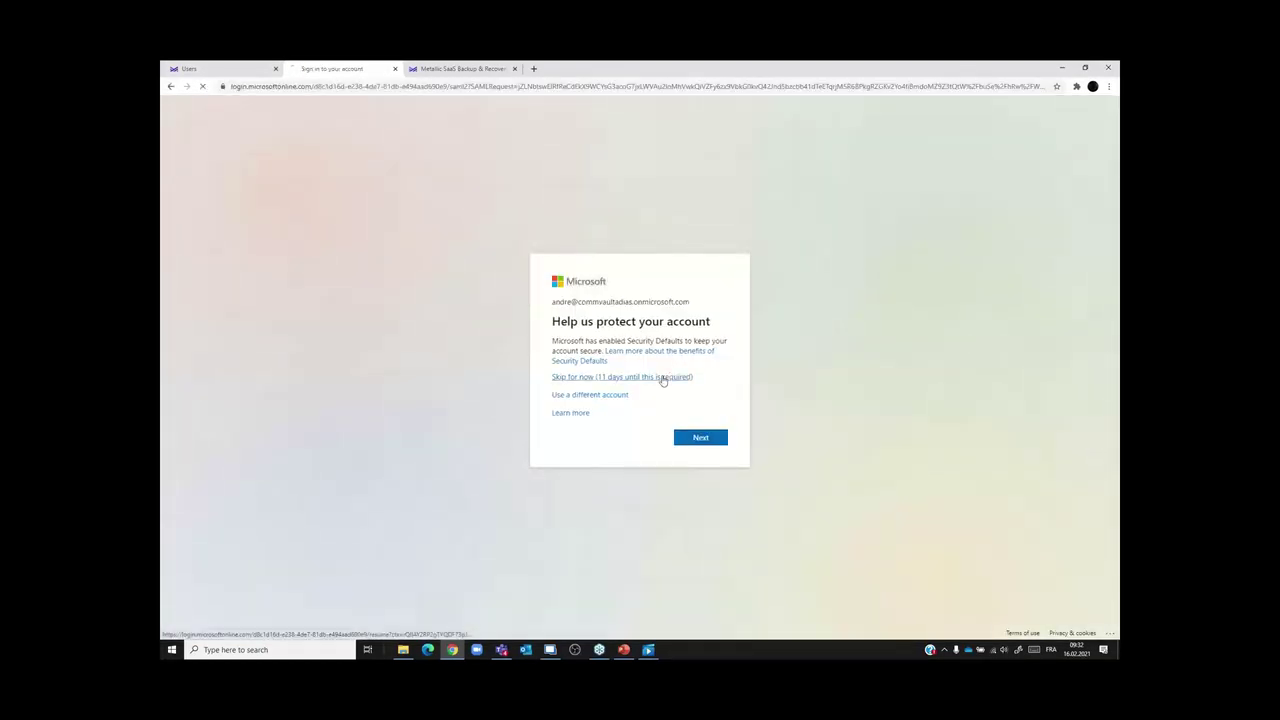
left_click(663, 376)
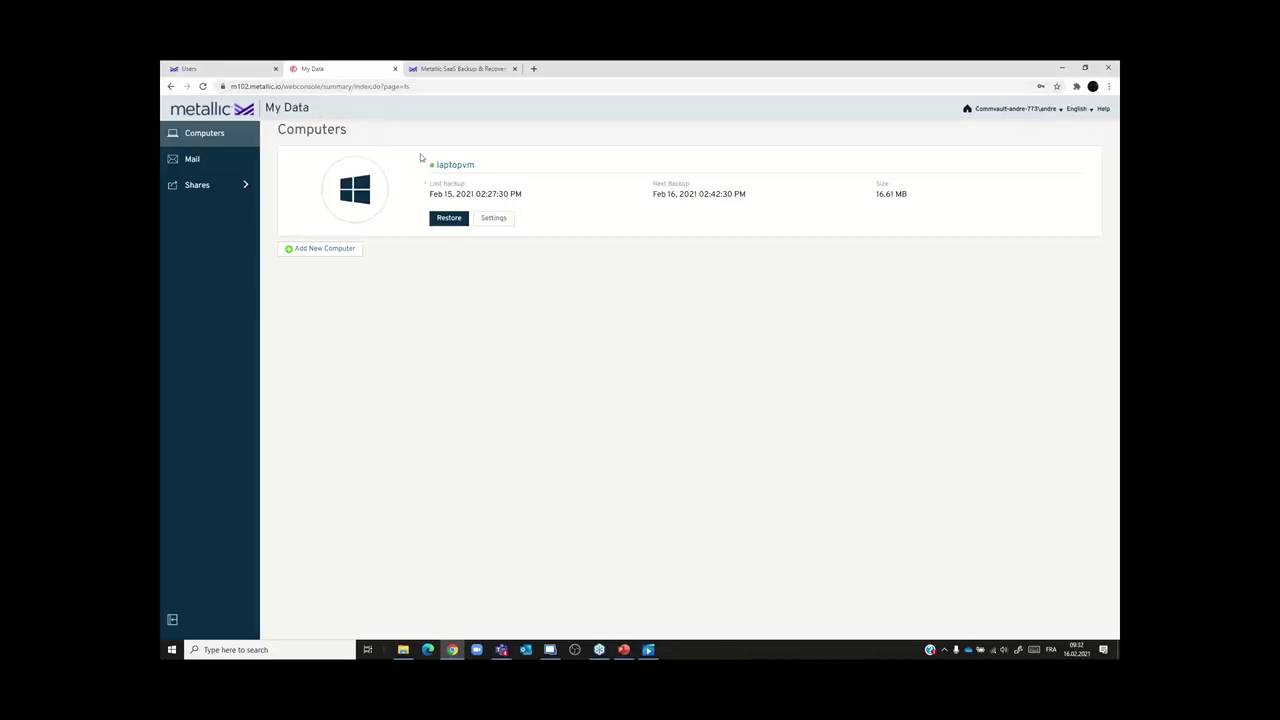
- Browse laptopvm's backed-up files for restore, open the C: drive and check the backup time selection
left_click(450, 218)
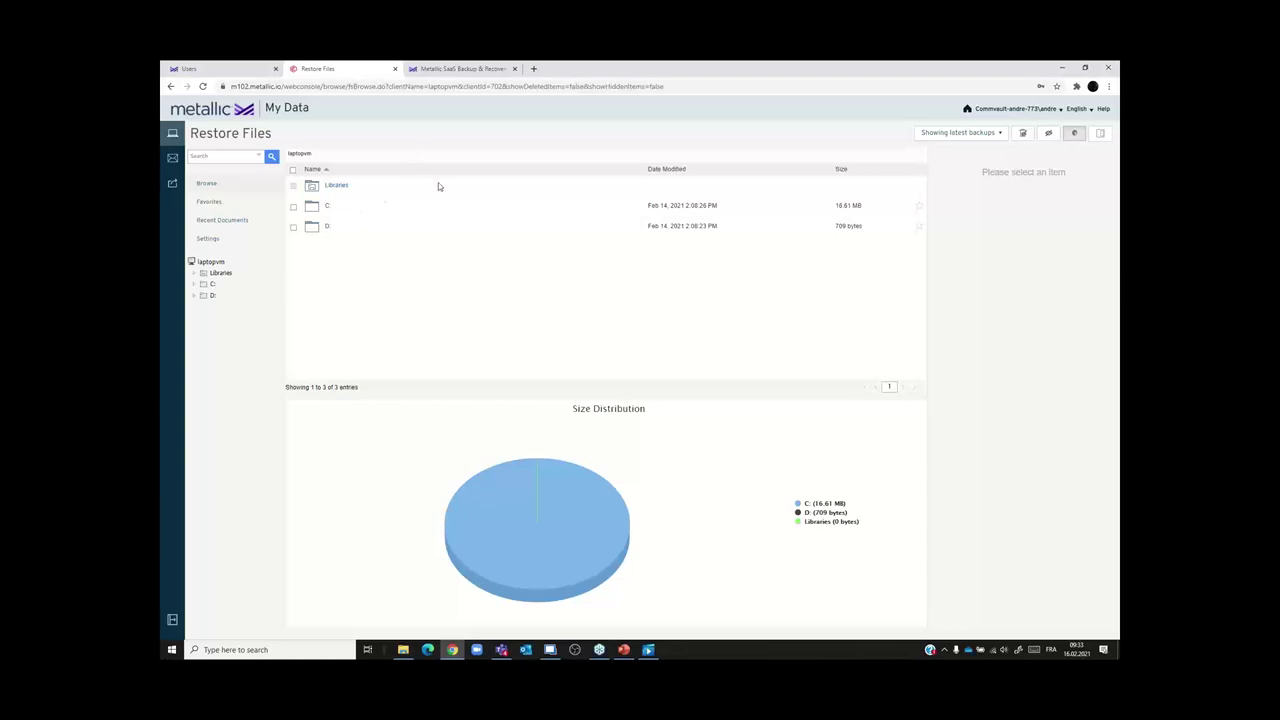
left_click(327, 206)
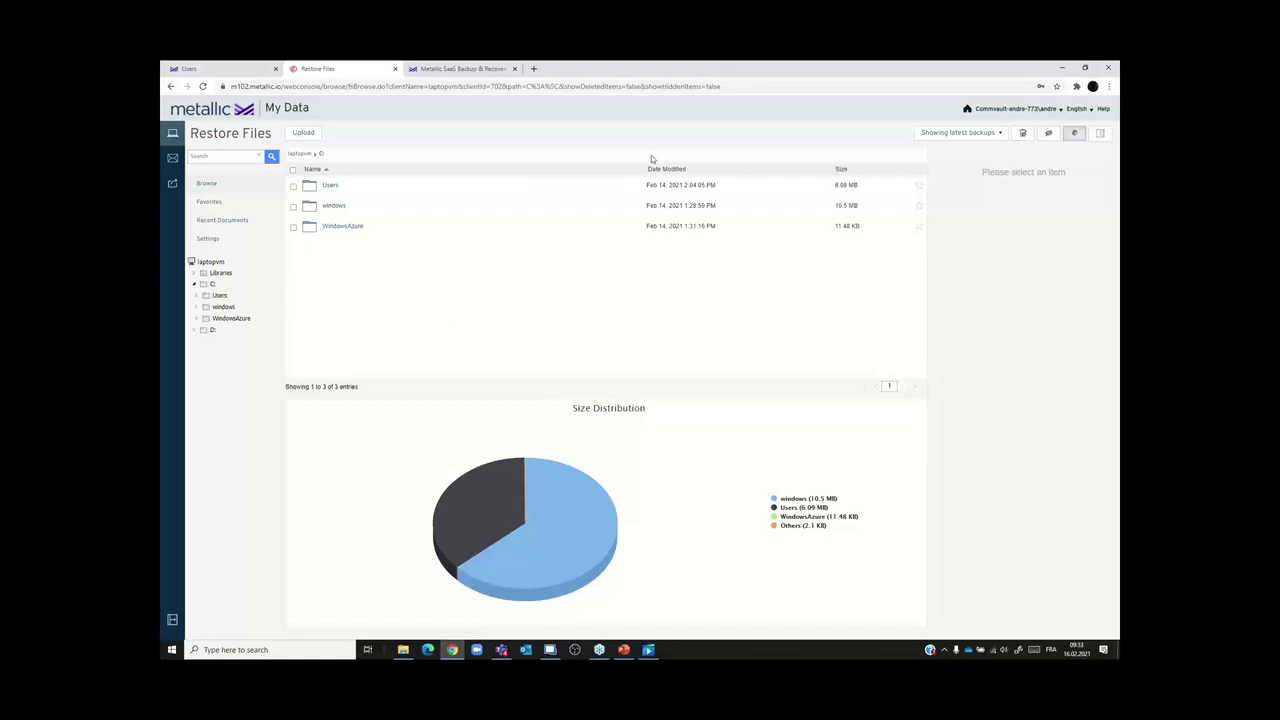
left_click(960, 133)
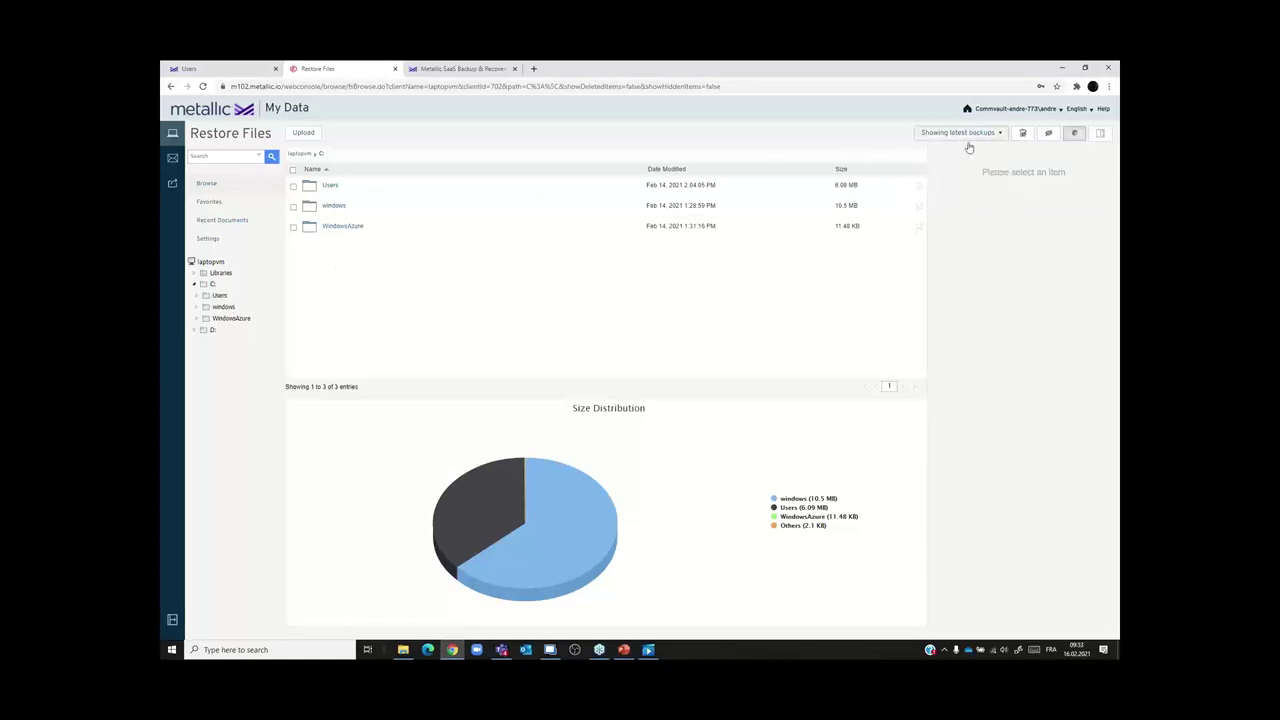
left_click(960, 135)
- Return from the restore page to the Metallic Hub and log out, choosing the metallic account to sign out of
left_click(201, 113)
left_click(462, 68)
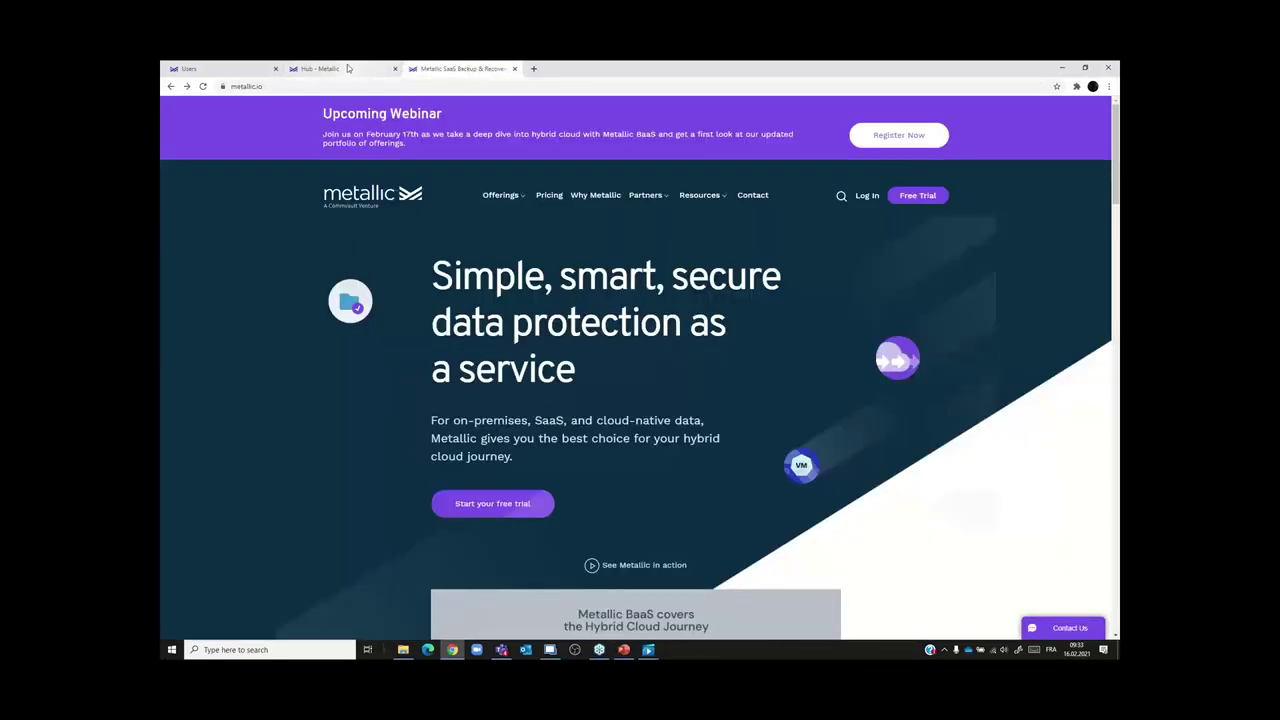
left_click(348, 68)
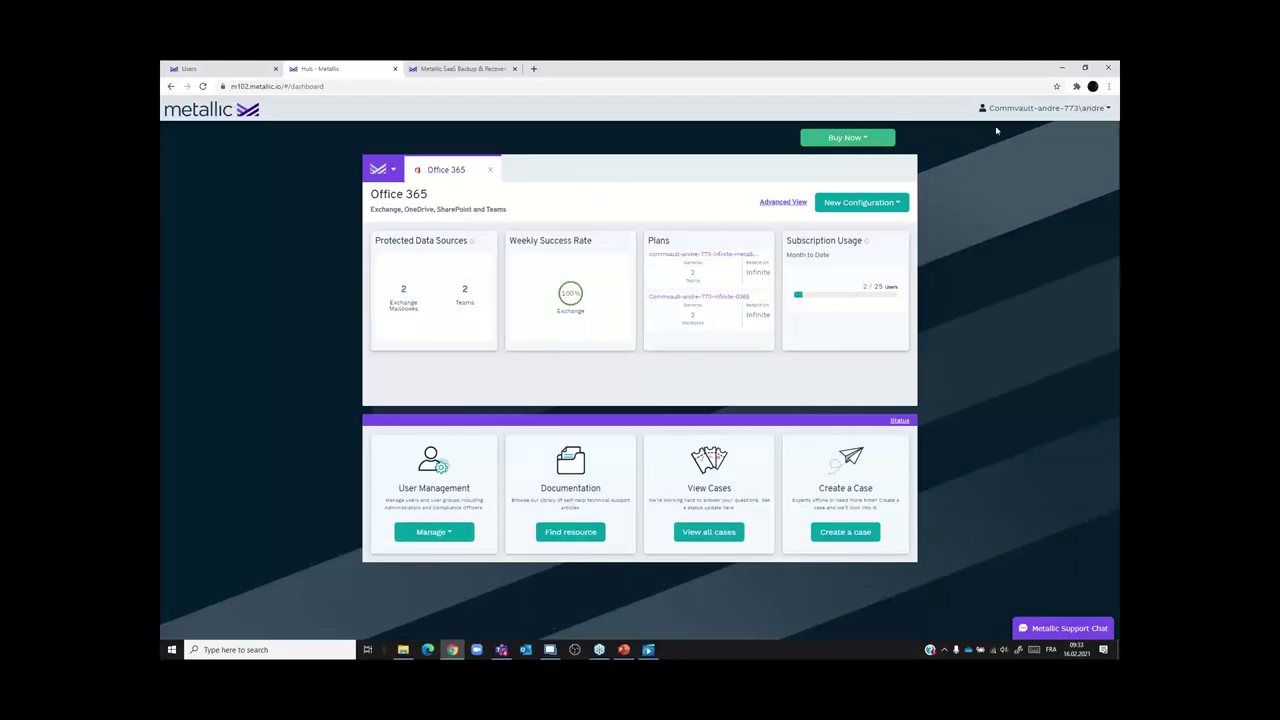
left_click(1038, 108)
left_click(1092, 170)
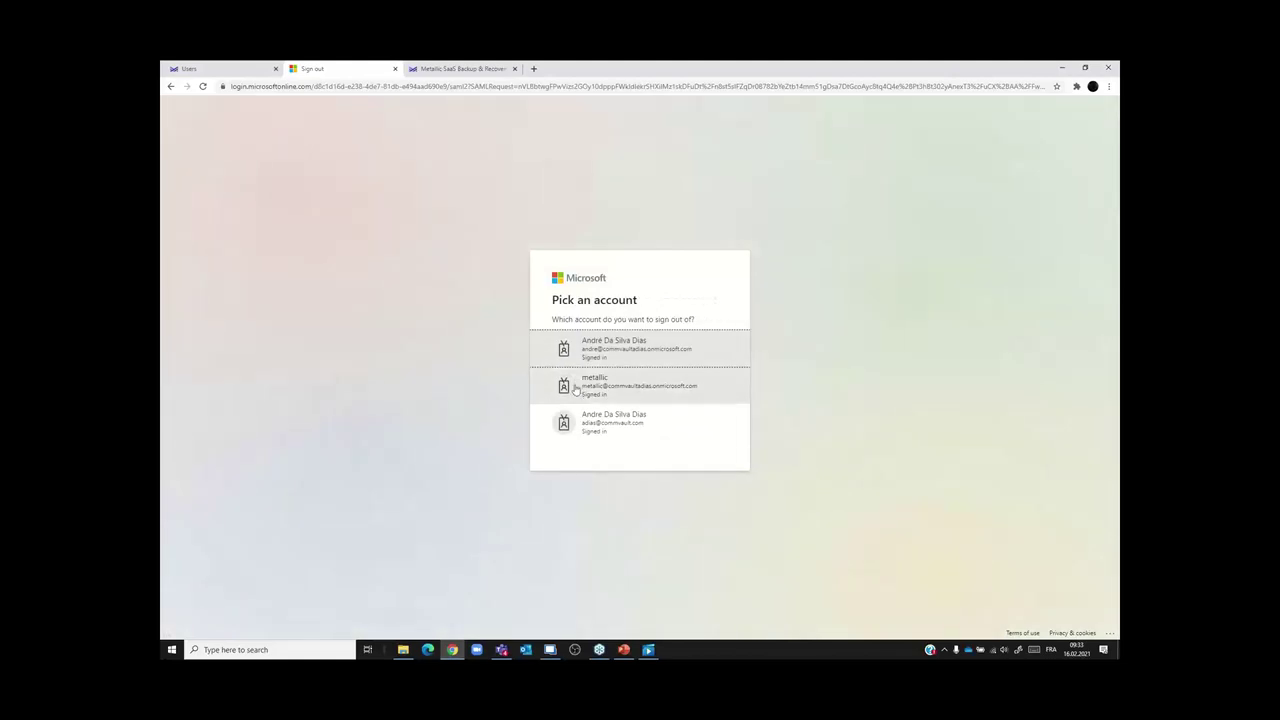
left_click(646, 388)
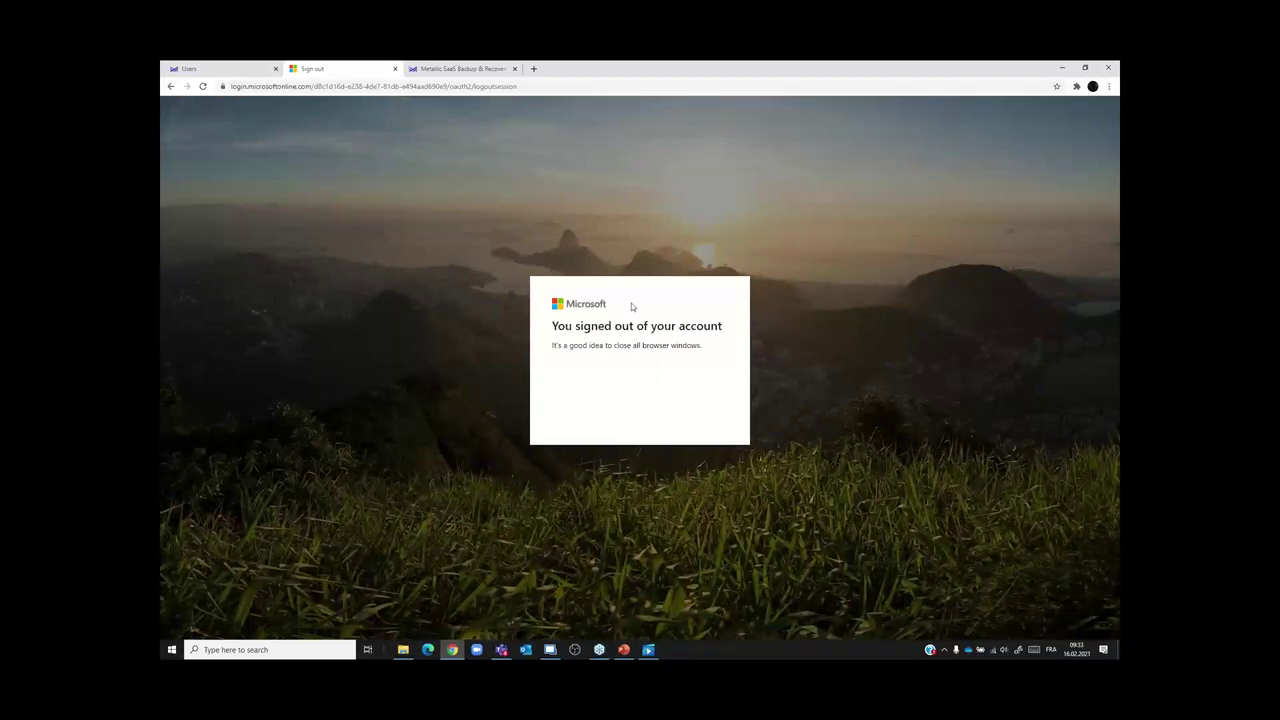
- Close the browser tabs for the Metallic home page and the console's Users page
left_click(452, 68)
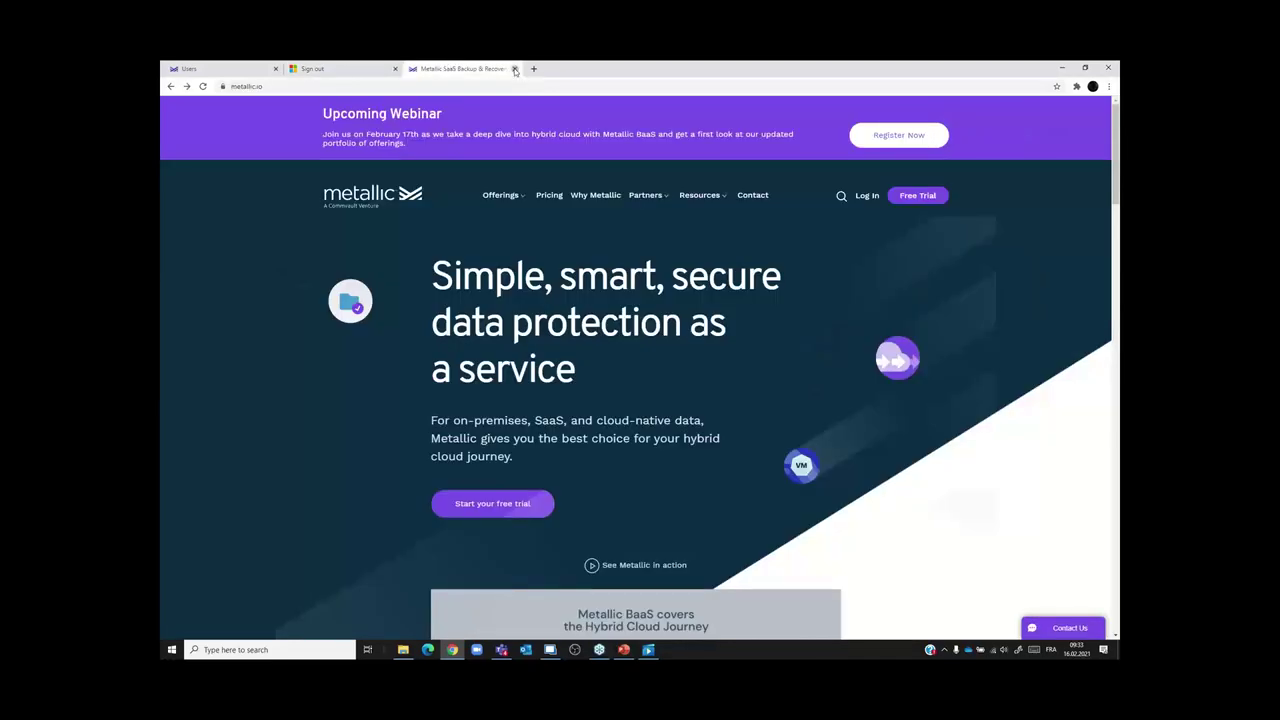
left_click(515, 68)
left_click(262, 66)
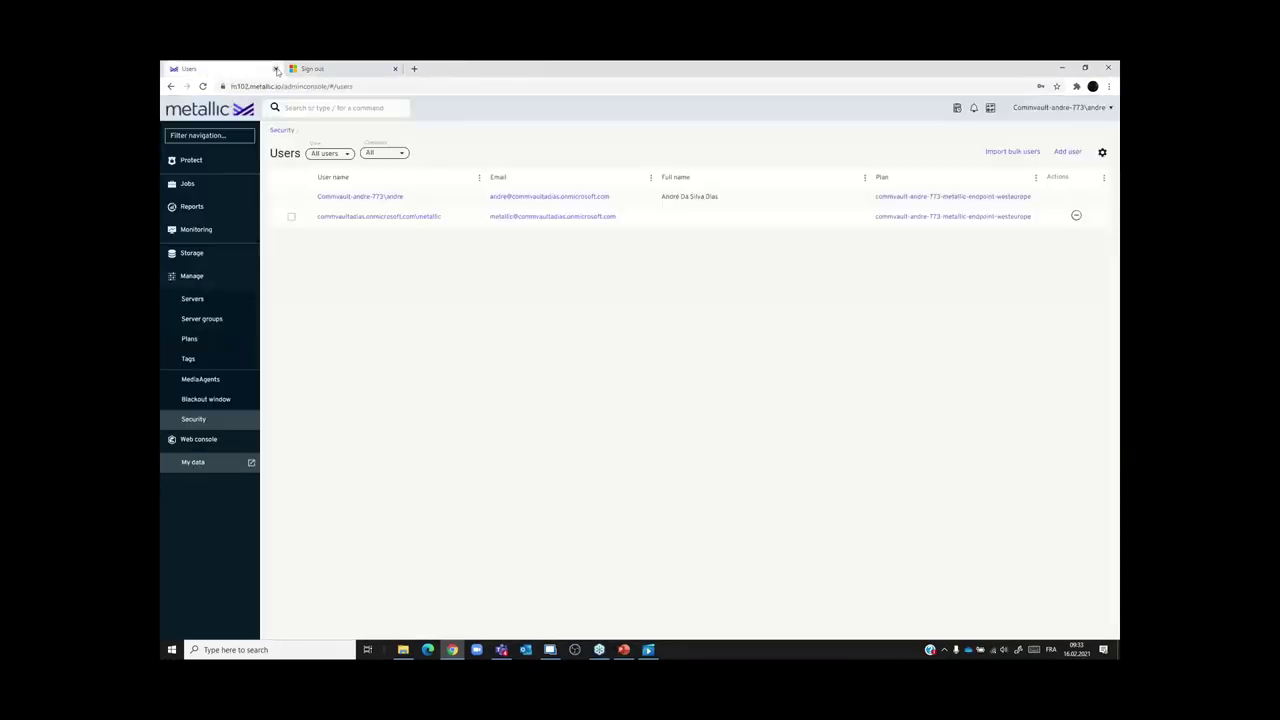
left_click(276, 69)
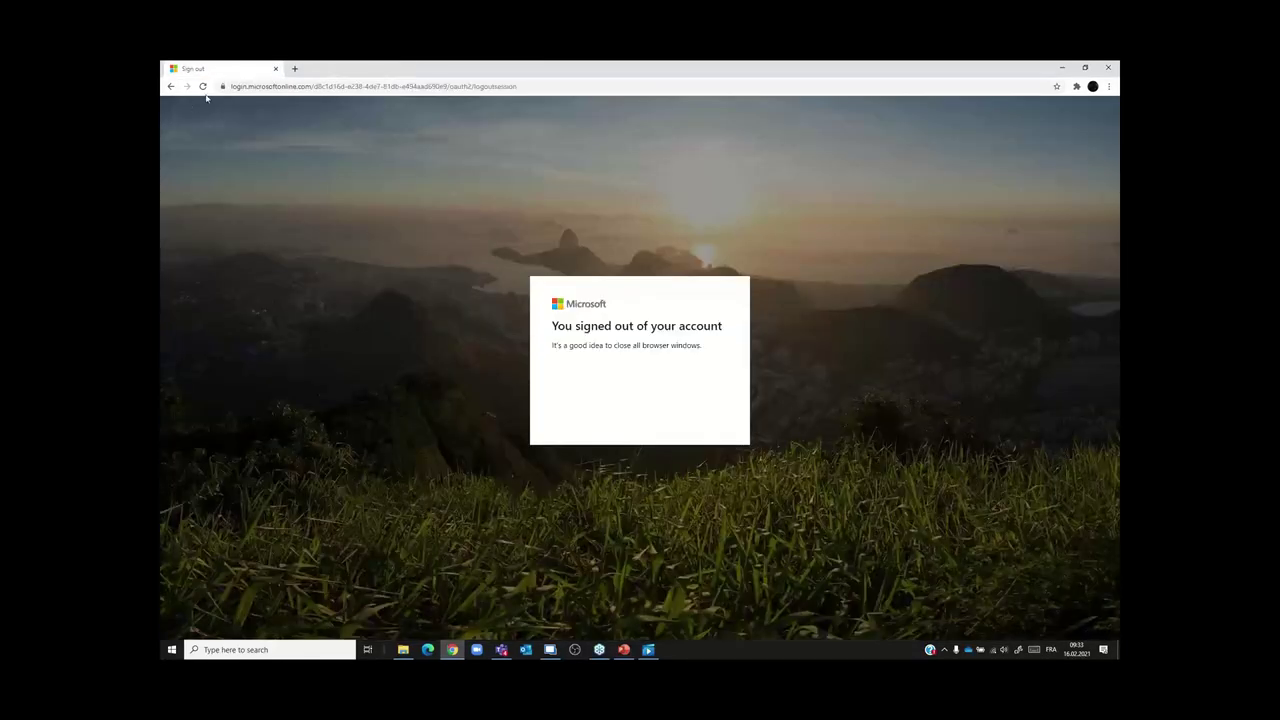
- Load m102.metallic.io and submit the login with the saved metallic account
left_click(273, 88)
type("m102.metallic.io")
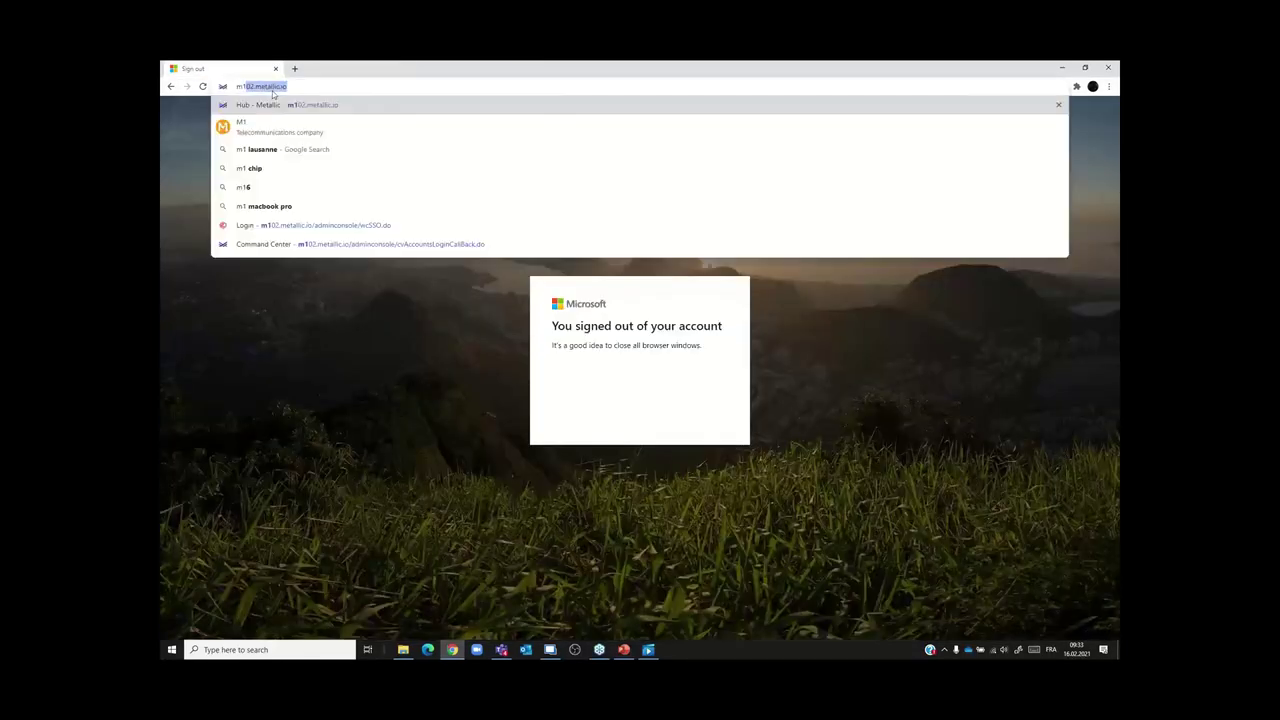
key("Return")
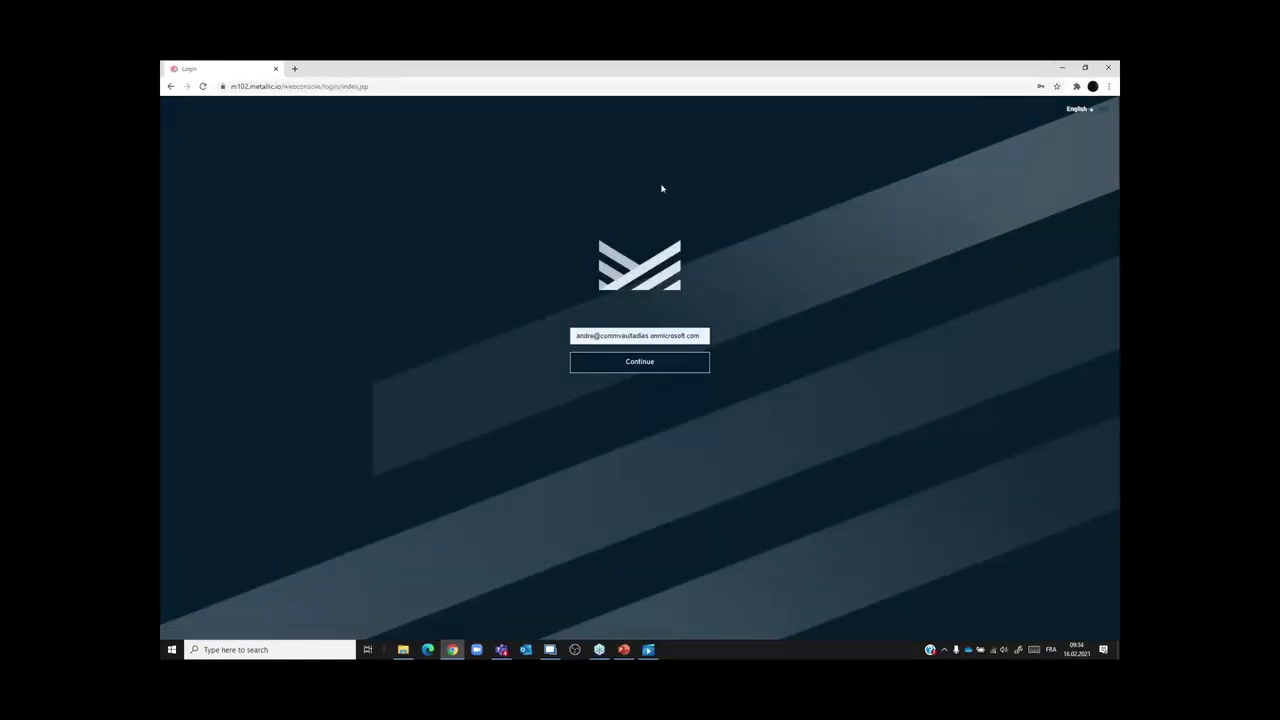
left_click(639, 335)
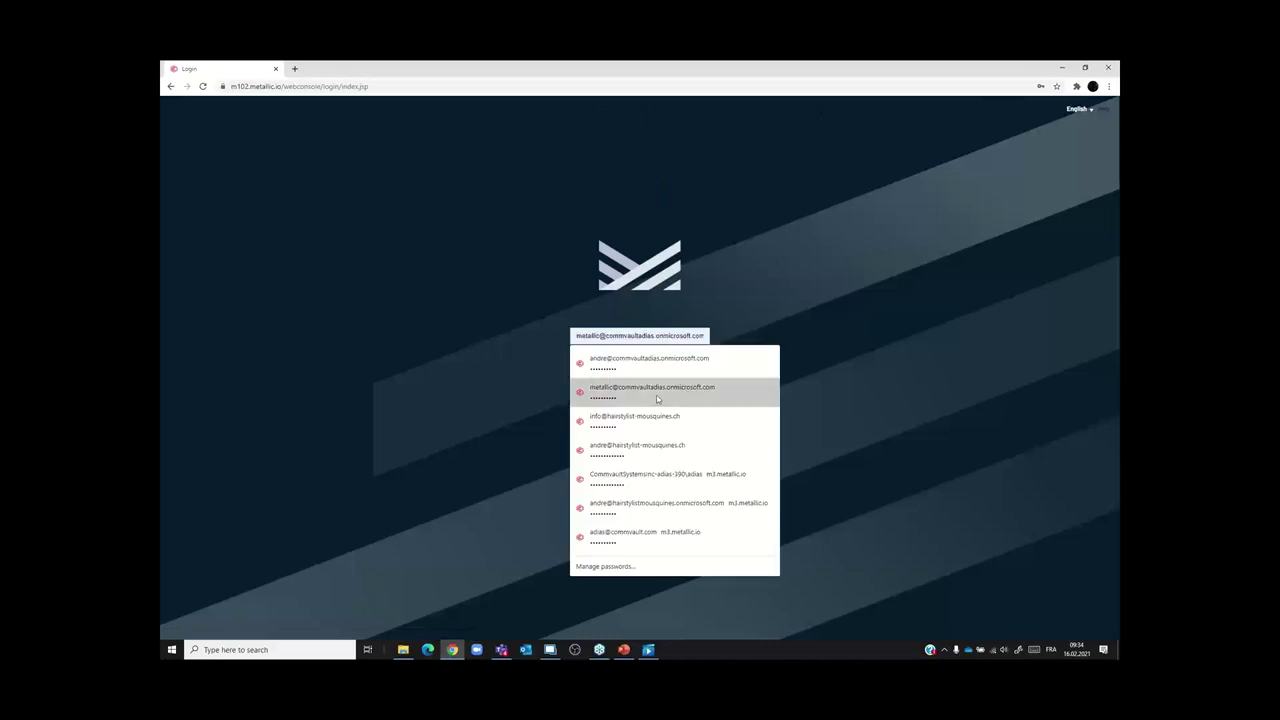
left_click(657, 399)
left_click(658, 362)
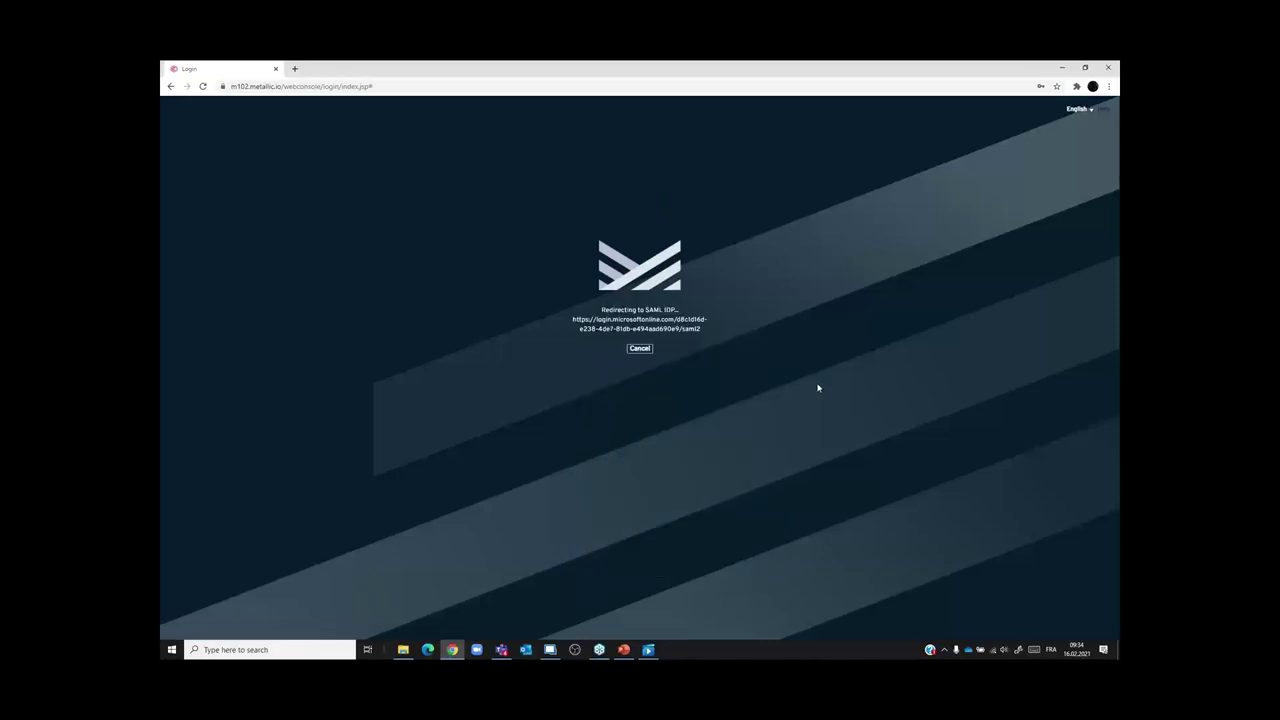